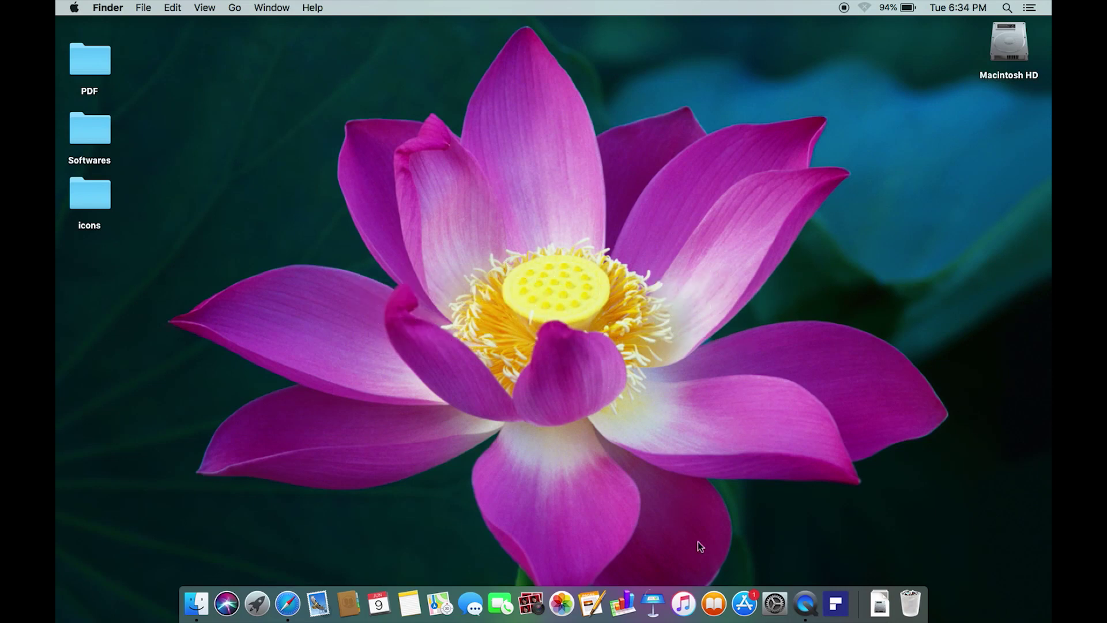
# Search the App Store for 'pdfelement 7' and open the PDFelement 7 – PDF Editor listing.
pyautogui.click(744, 602)
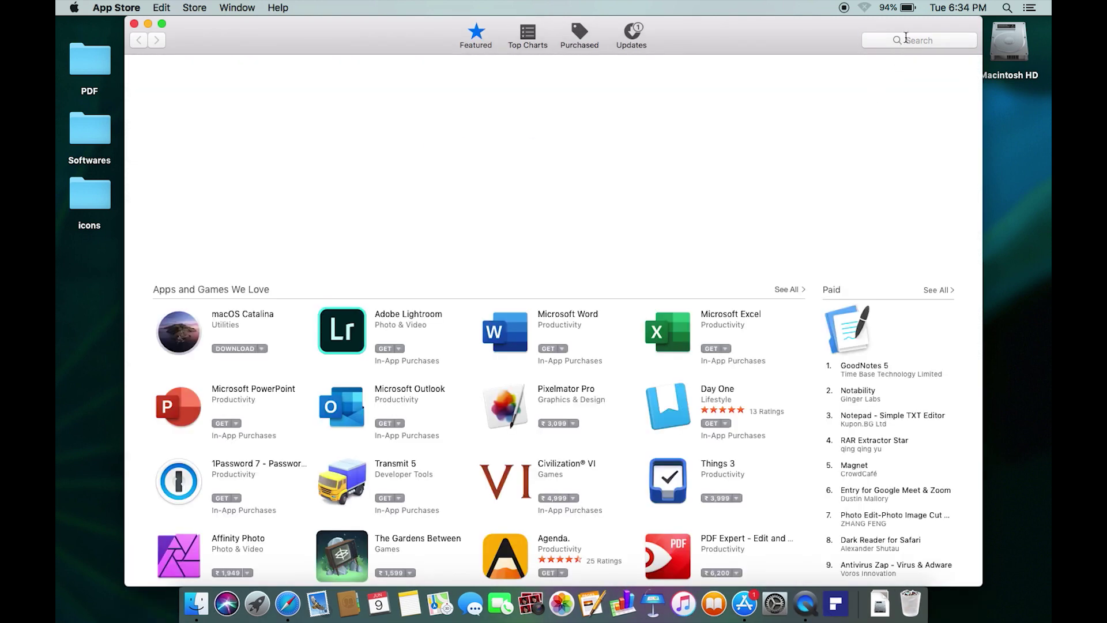
pyautogui.click(906, 37)
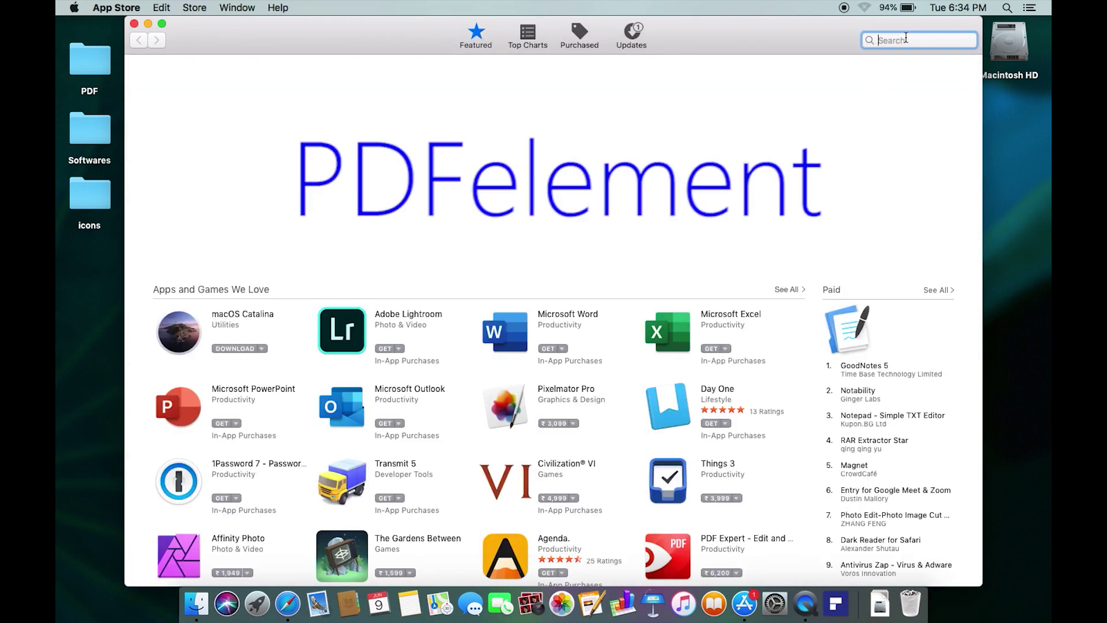
pyautogui.write('pdfele')
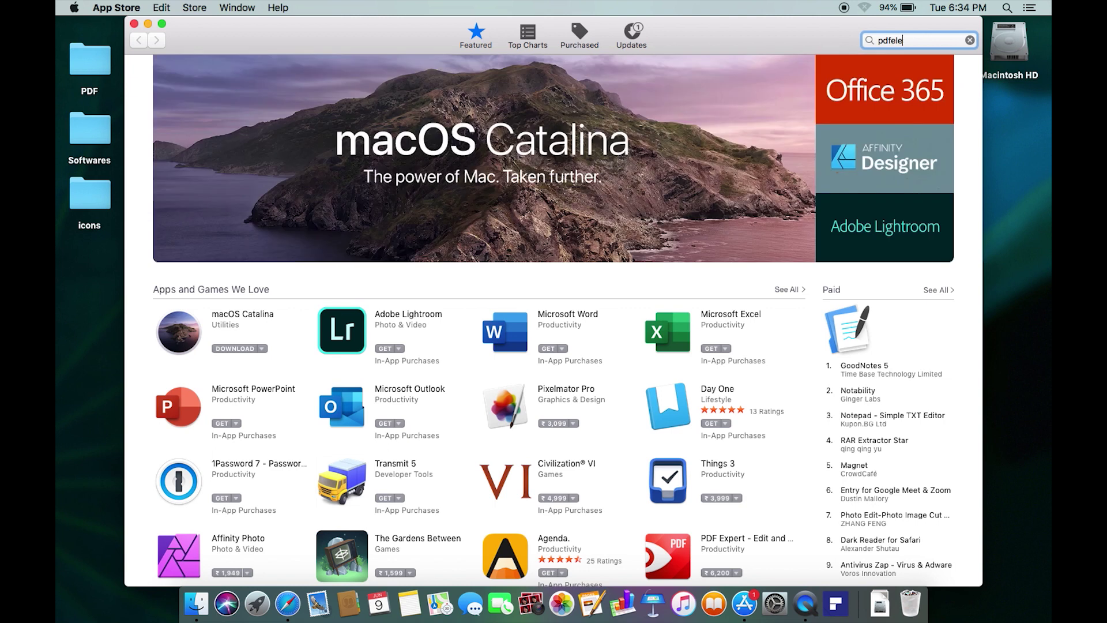
pyautogui.write('ment 7')
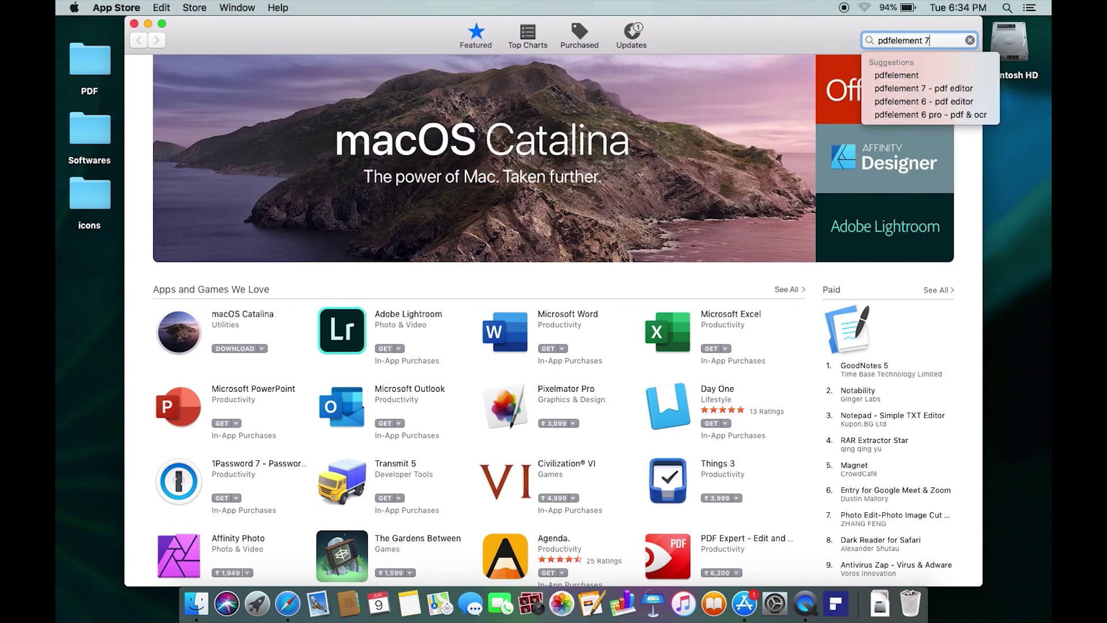
pyautogui.press('Return')
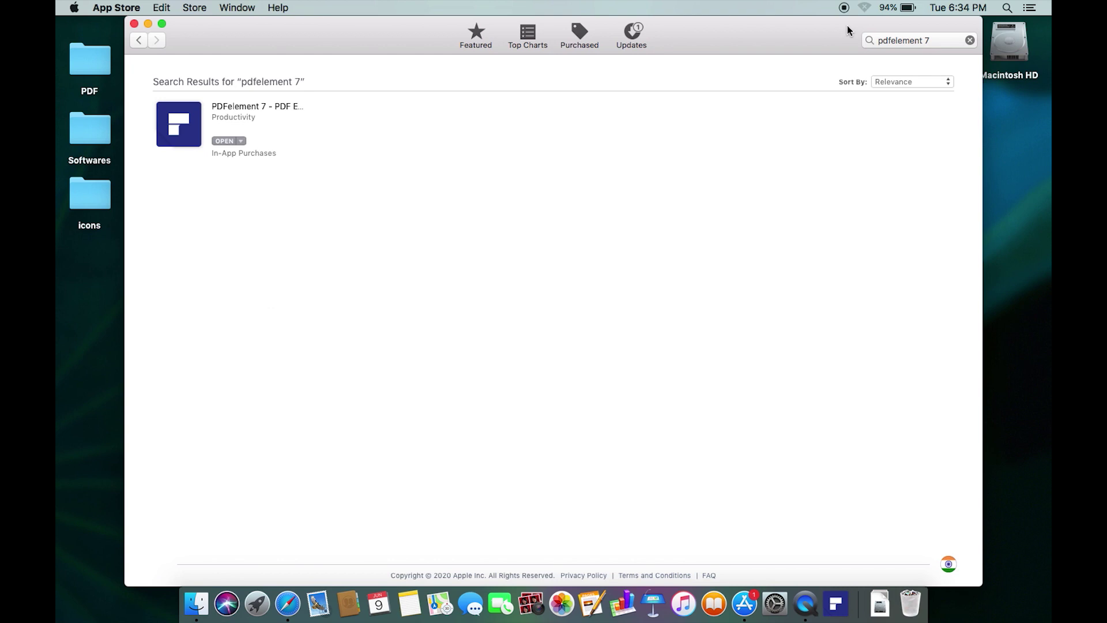
pyautogui.click(244, 107)
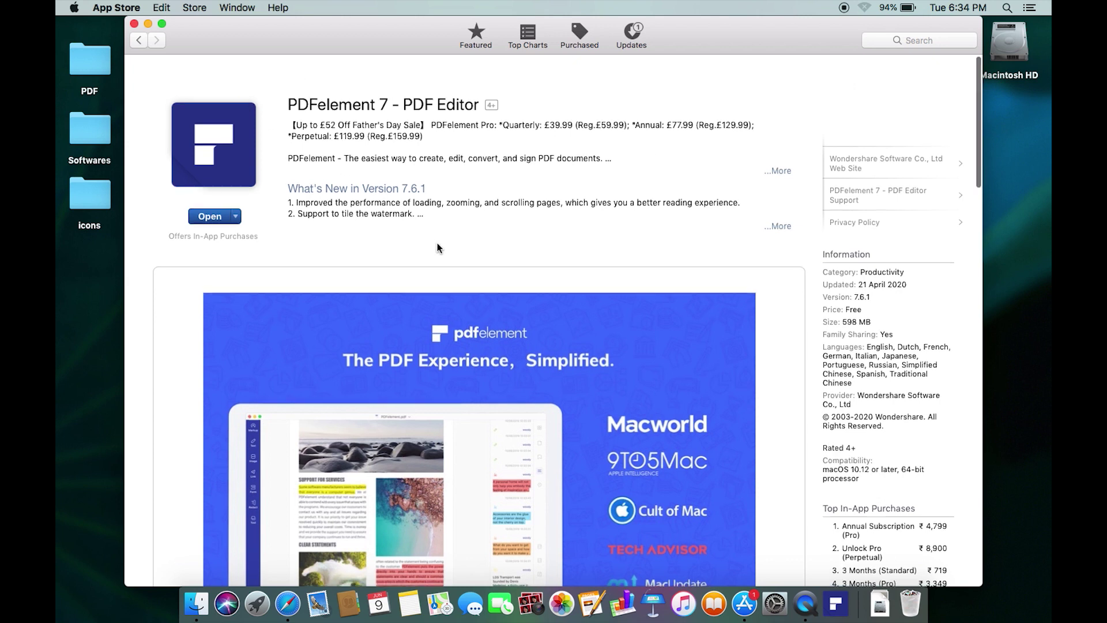
# Browse the PDFelement 7 product page, briefly checking its sharing options.
pyautogui.scroll(-5, 437, 248)
pyautogui.scroll(-12, 437, 243)
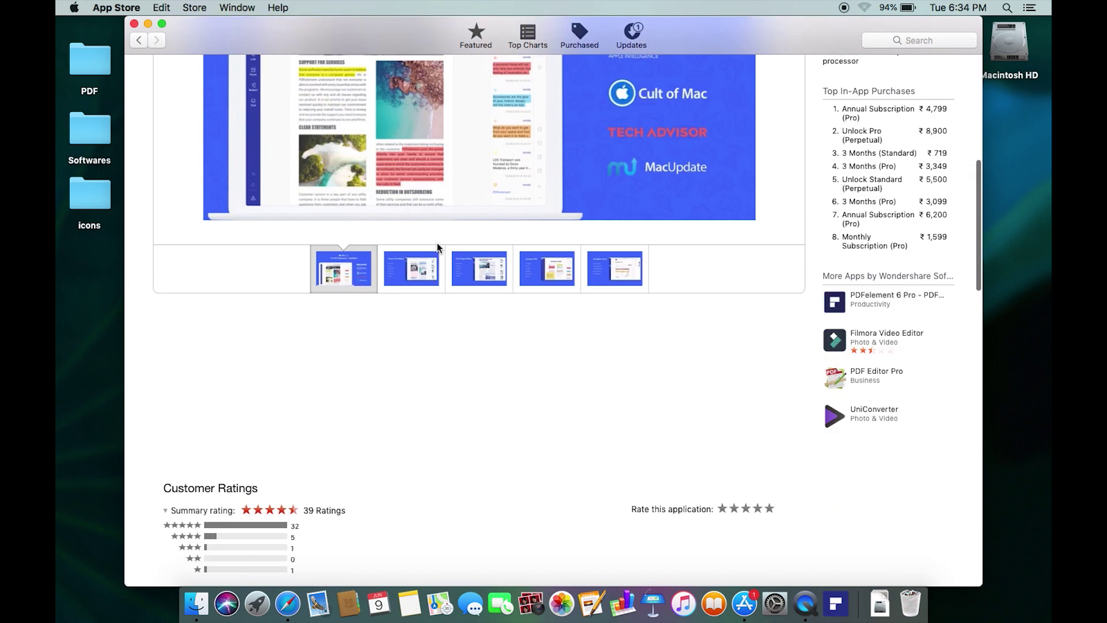
pyautogui.scroll(-2, 437, 230)
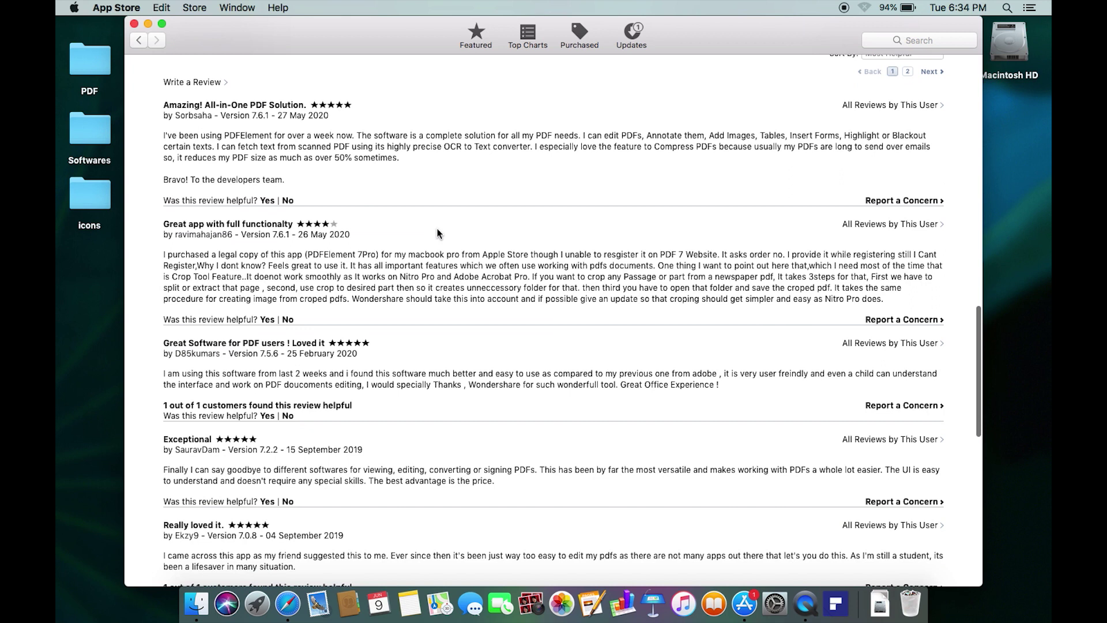
pyautogui.scroll(20, 438, 231)
pyautogui.scroll(-2, 437, 231)
pyautogui.scroll(-1, 437, 229)
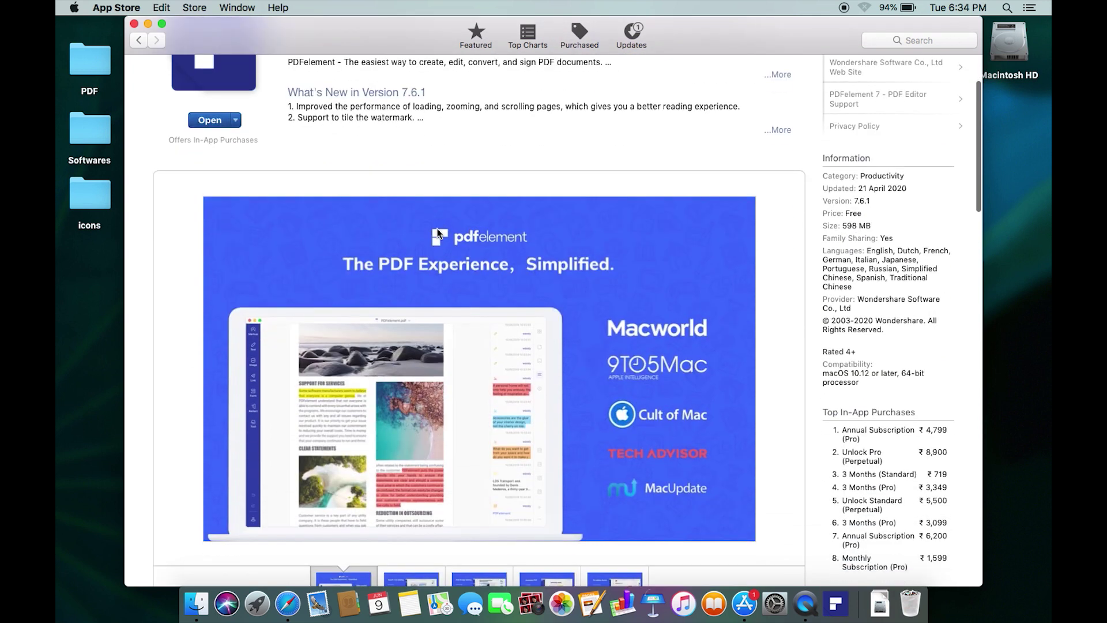
pyautogui.click(236, 121)
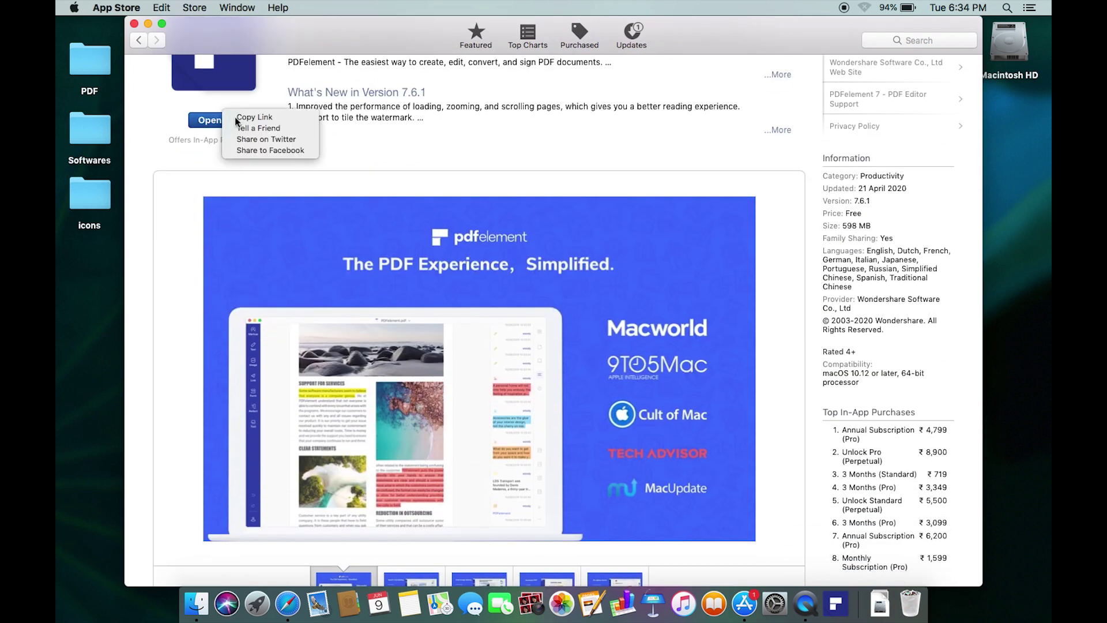
pyautogui.click(236, 187)
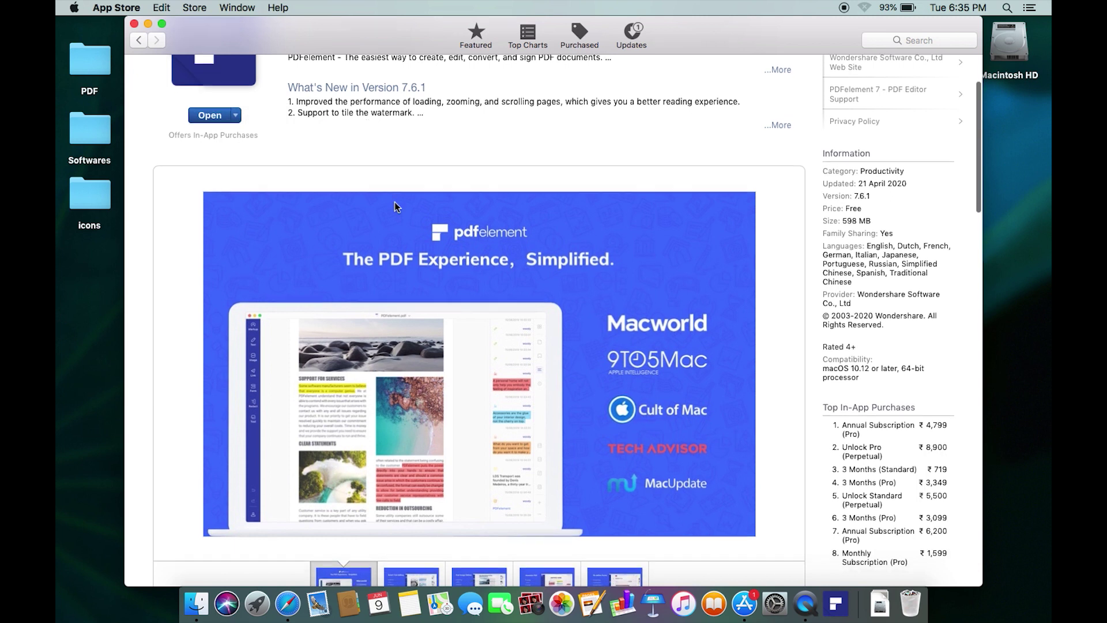
pyautogui.scroll(-2, 394, 202)
pyautogui.scroll(5, 394, 202)
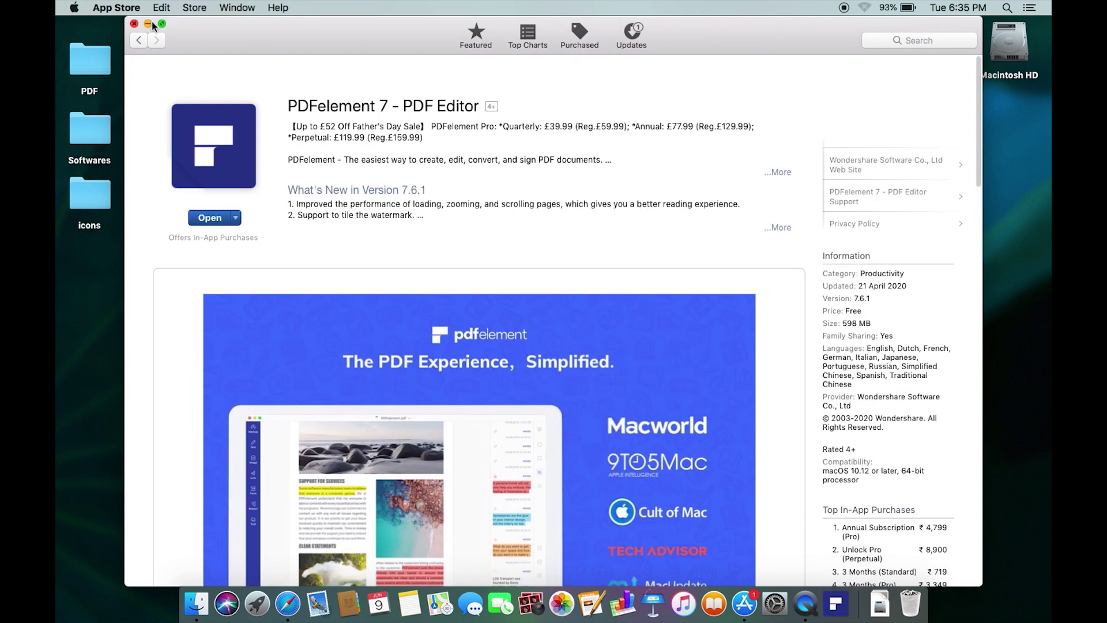
# Minimize the App Store, launch PDFelement 7 and open Beyond-Einstein.pdf from the PDF folder.
pyautogui.click(148, 24)
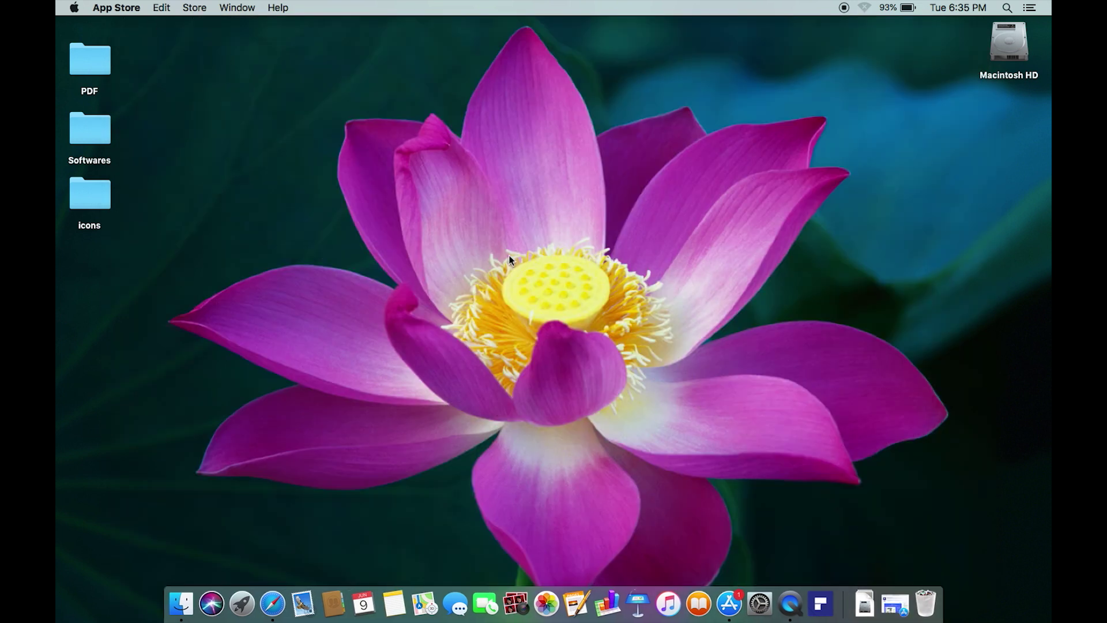
pyautogui.click(823, 603)
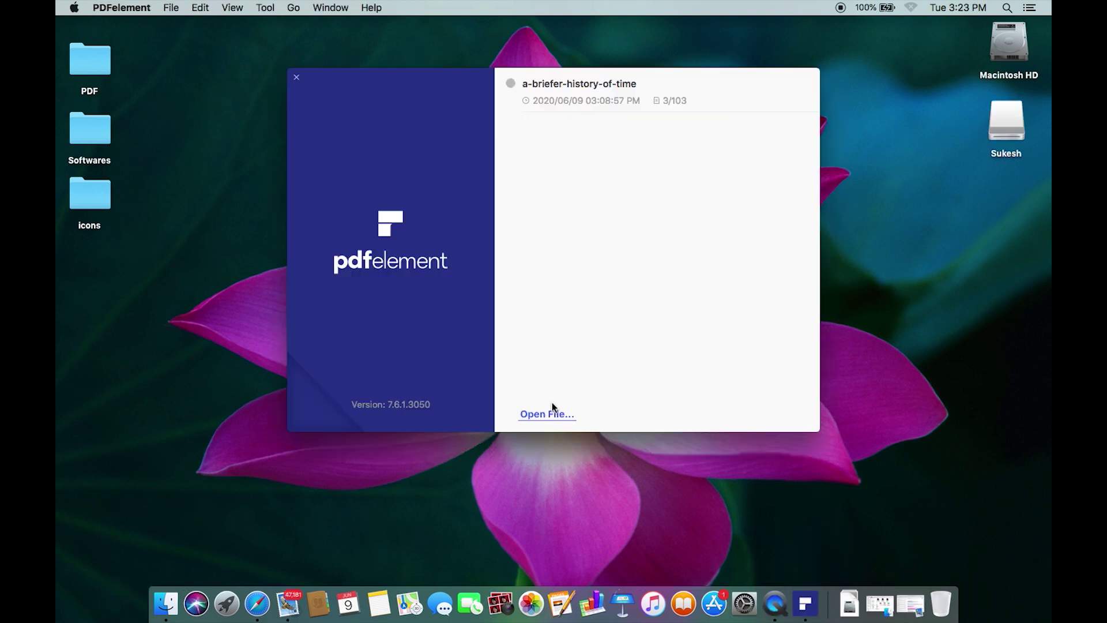
pyautogui.click(536, 411)
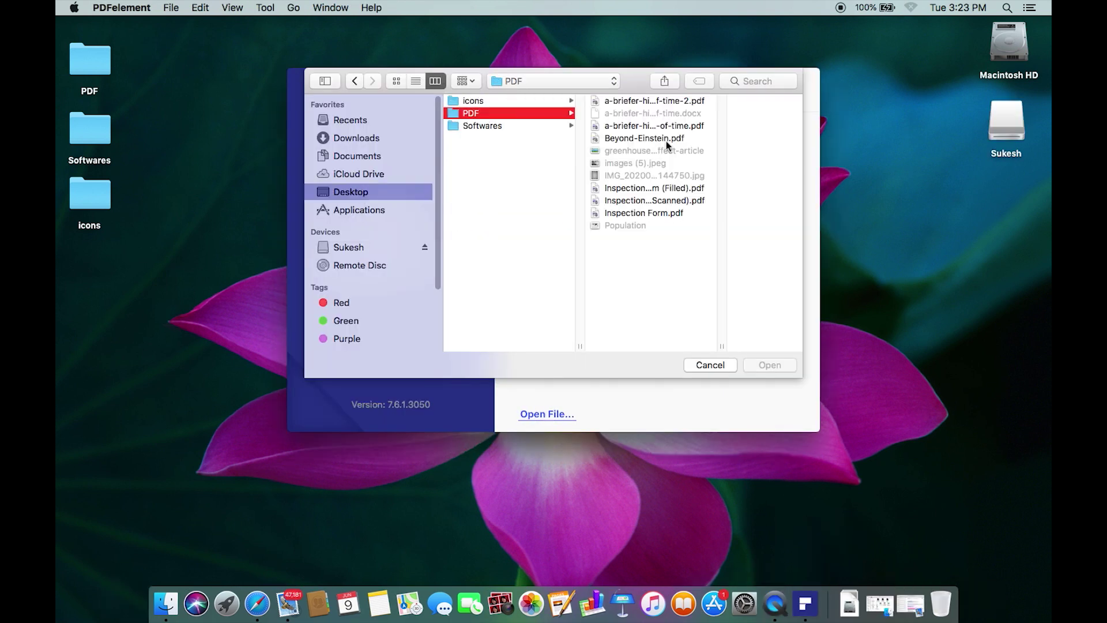
pyautogui.doubleClick(666, 141)
# Scroll to the end of page 5 and enlarge the document view.
pyautogui.scroll(-15, 778, 294)
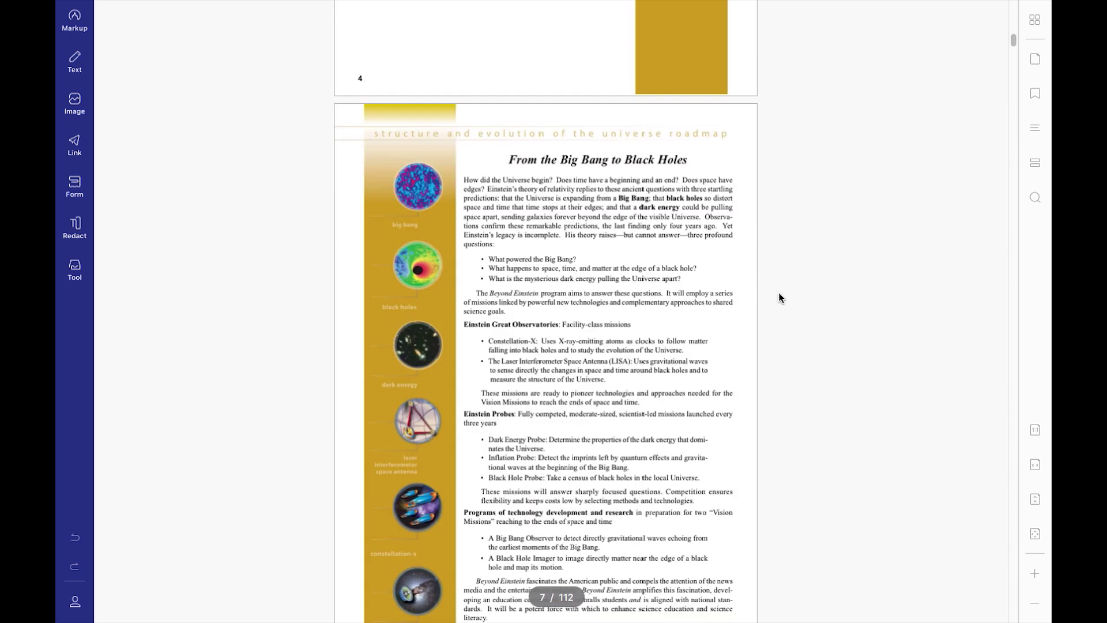
pyautogui.scroll(-5, 778, 294)
pyautogui.click(1035, 573)
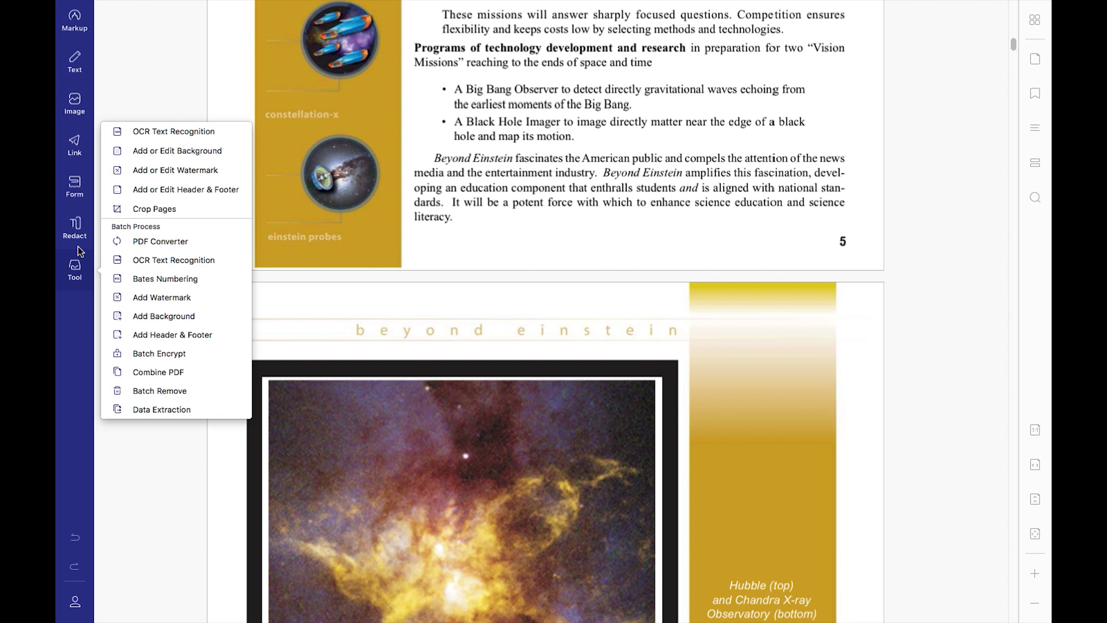
# Highlight 'Beyond Einstein' in yellow.
pyautogui.click(74, 29)
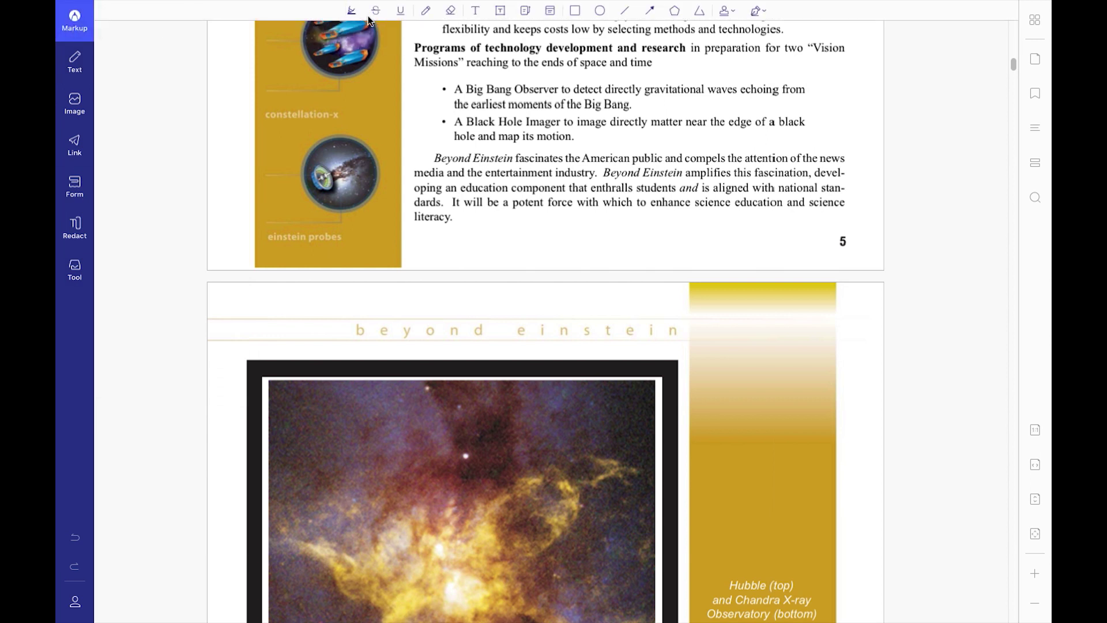
pyautogui.click(355, 18)
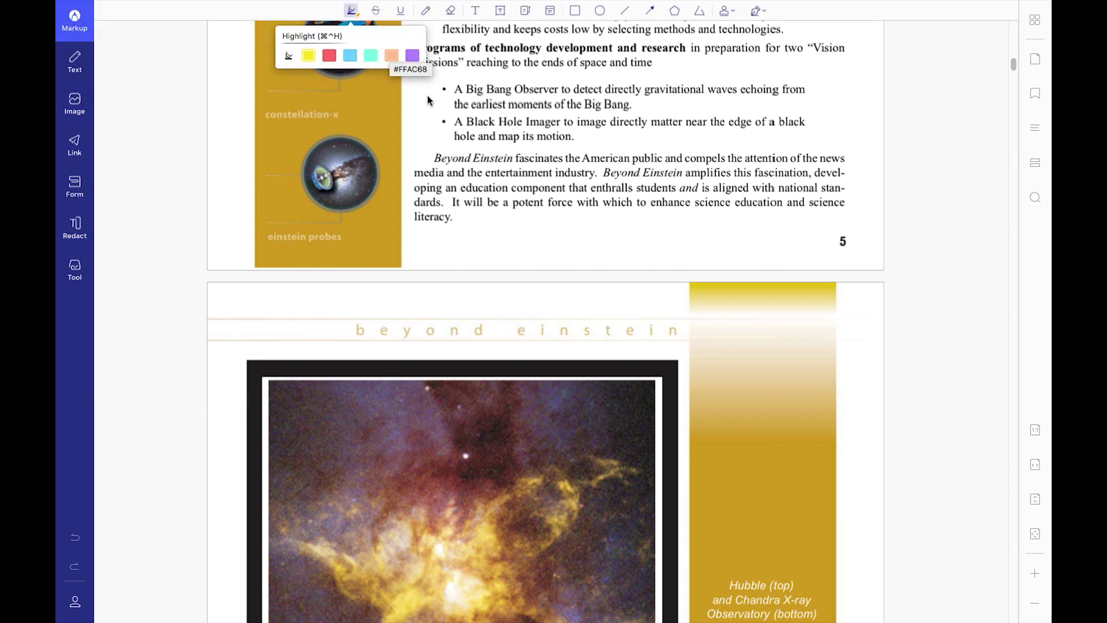
pyautogui.moveTo(433, 153); pyautogui.dragTo(514, 159)
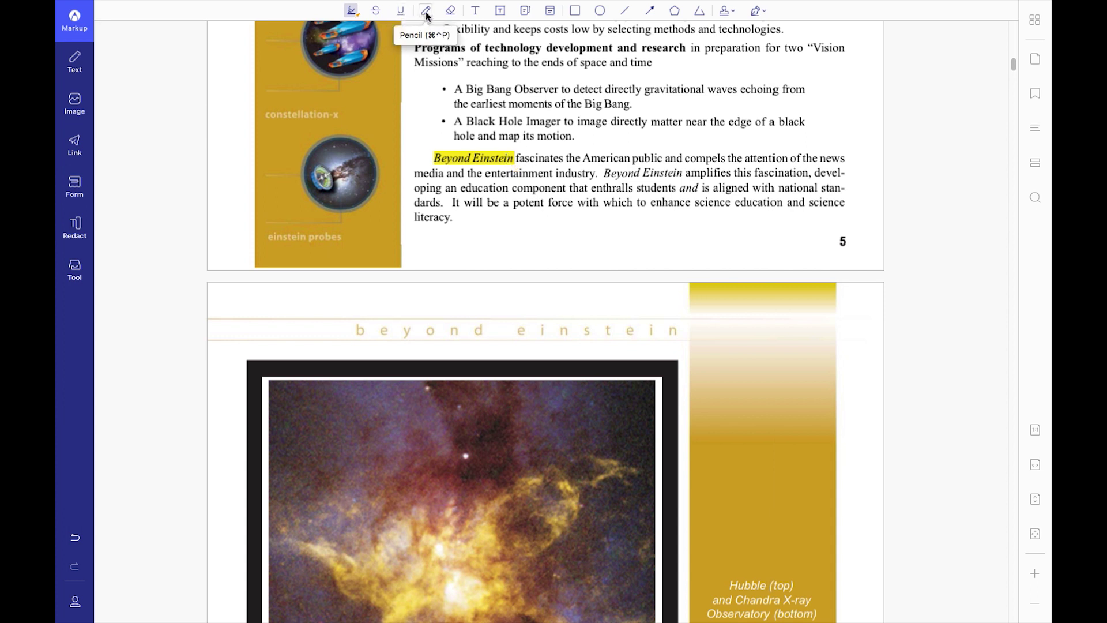
# Add a text comment 'error in info' right after 'motion.'.
pyautogui.click(476, 11)
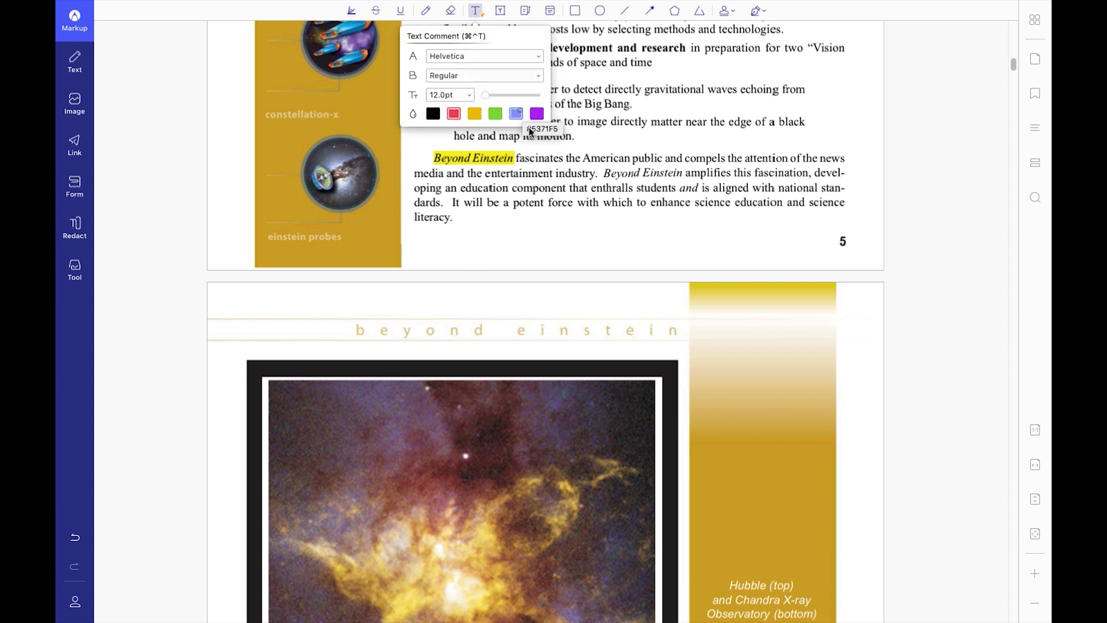
pyautogui.click(573, 137)
pyautogui.write('error in ')
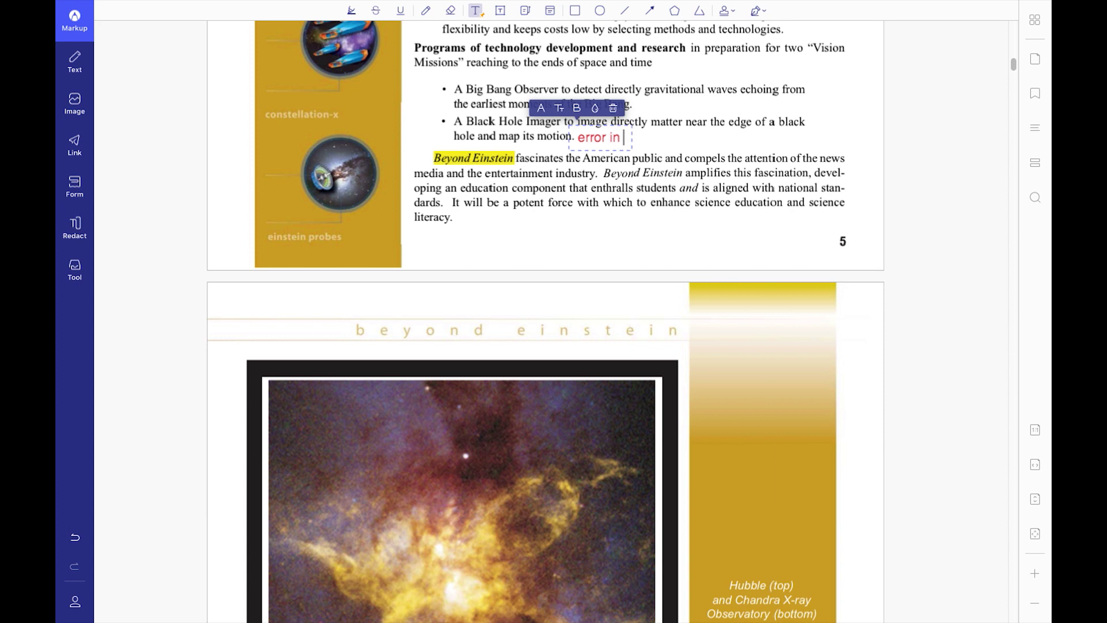
pyautogui.write('info')
# Draw a text box reading 'hello there' beside page number 5.
pyautogui.click(501, 11)
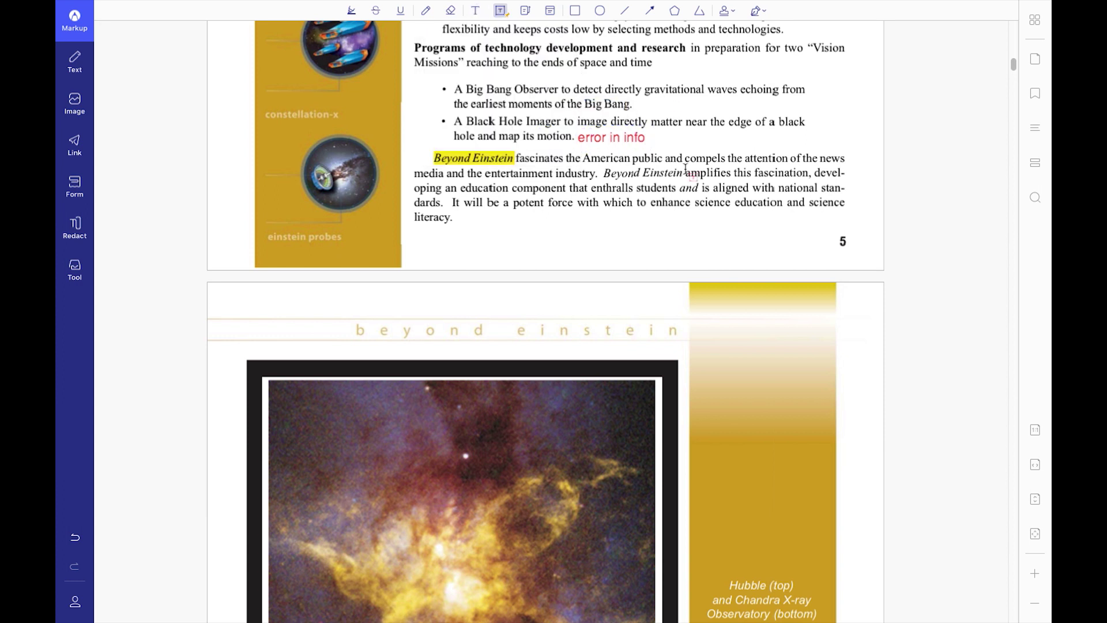
pyautogui.moveTo(637, 219); pyautogui.dragTo(827, 259)
pyautogui.write('hello there')
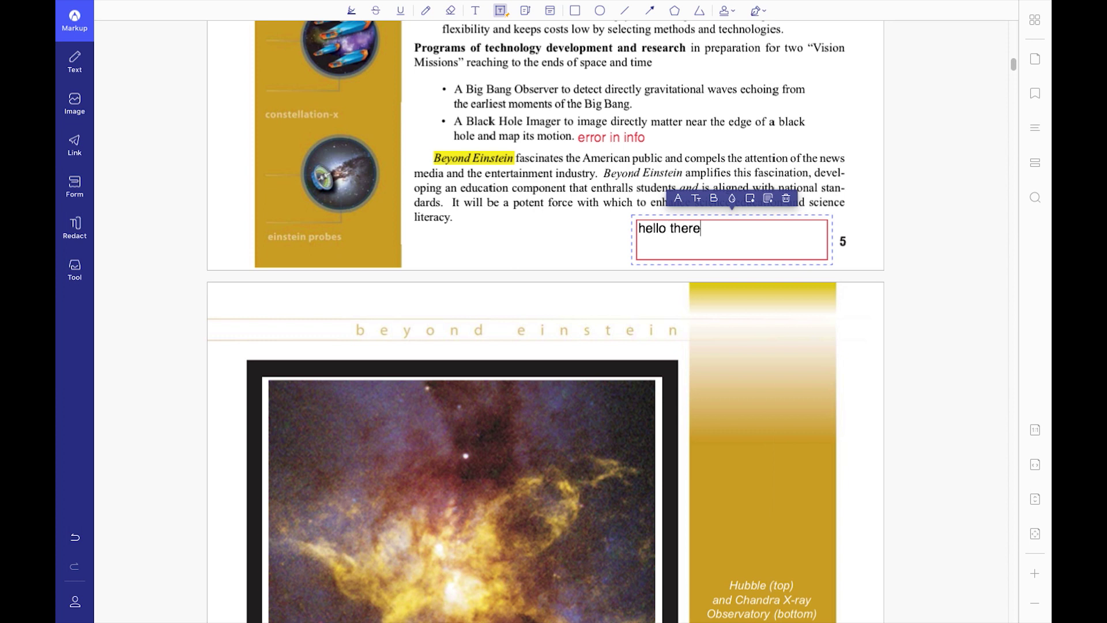
# Add a green-bordered callout reading 'black hole' on the page 6 image.
pyautogui.click(526, 15)
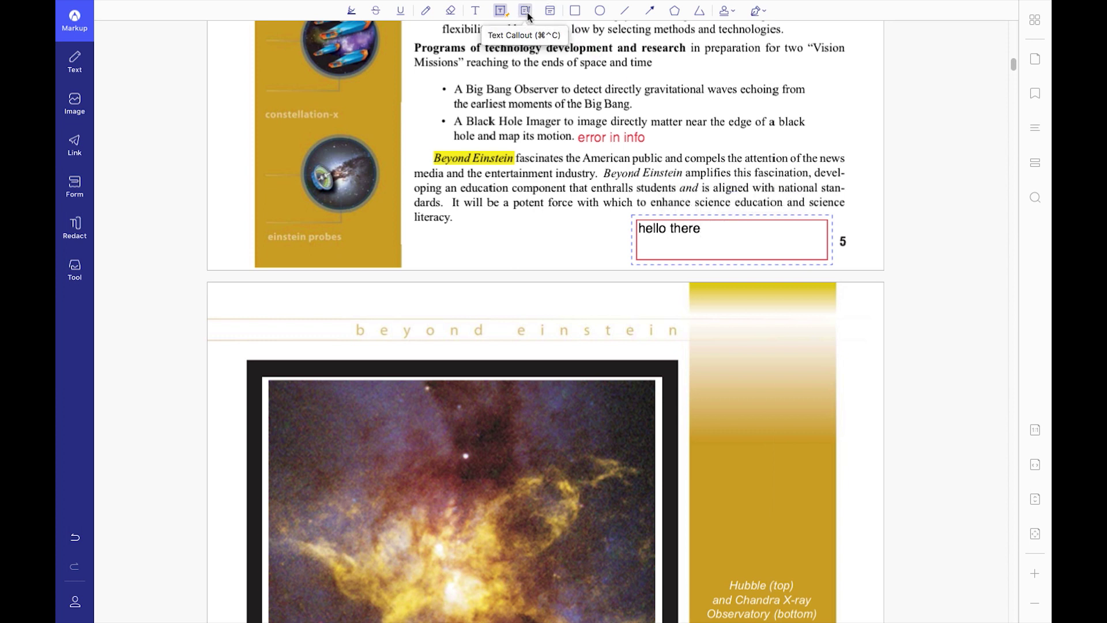
pyautogui.click(546, 131)
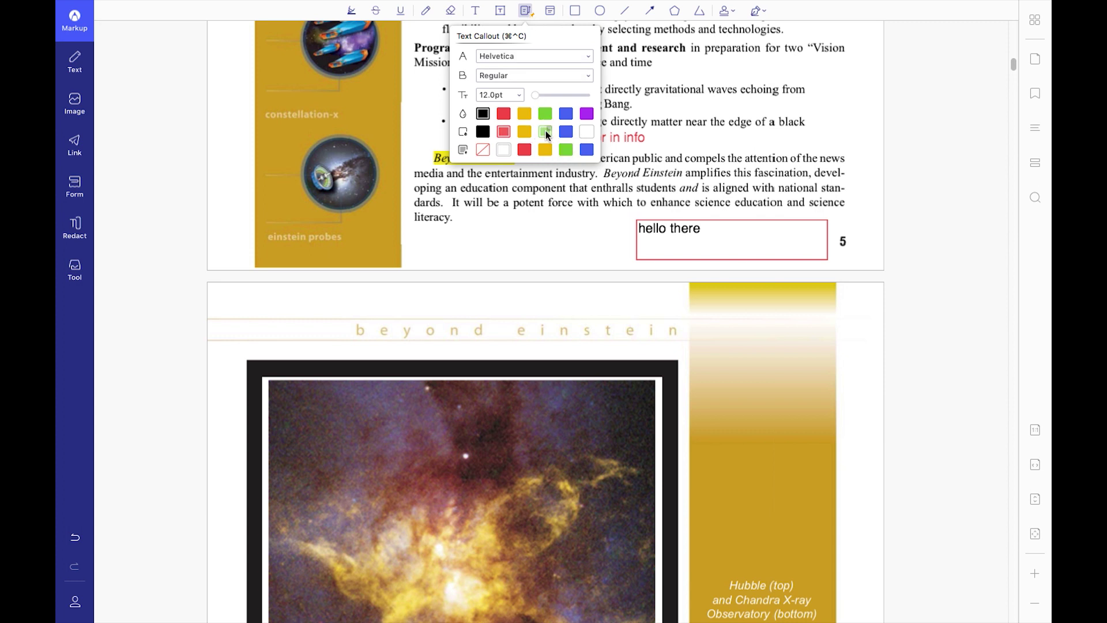
pyautogui.scroll(-10, 508, 233)
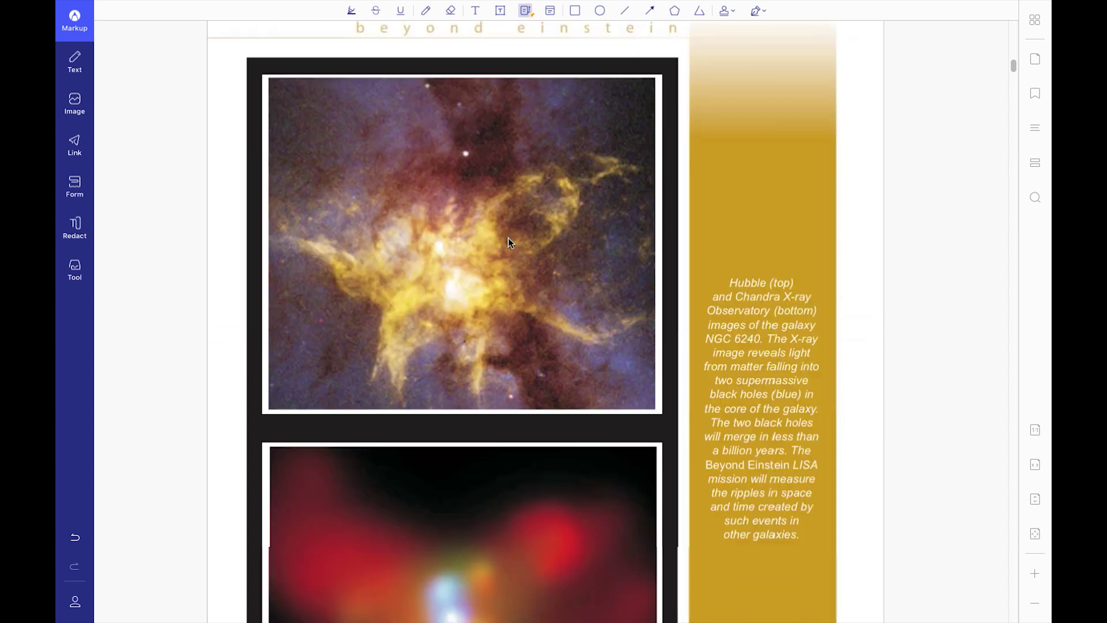
pyautogui.moveTo(457, 225); pyautogui.dragTo(594, 299)
pyautogui.write('black hole')
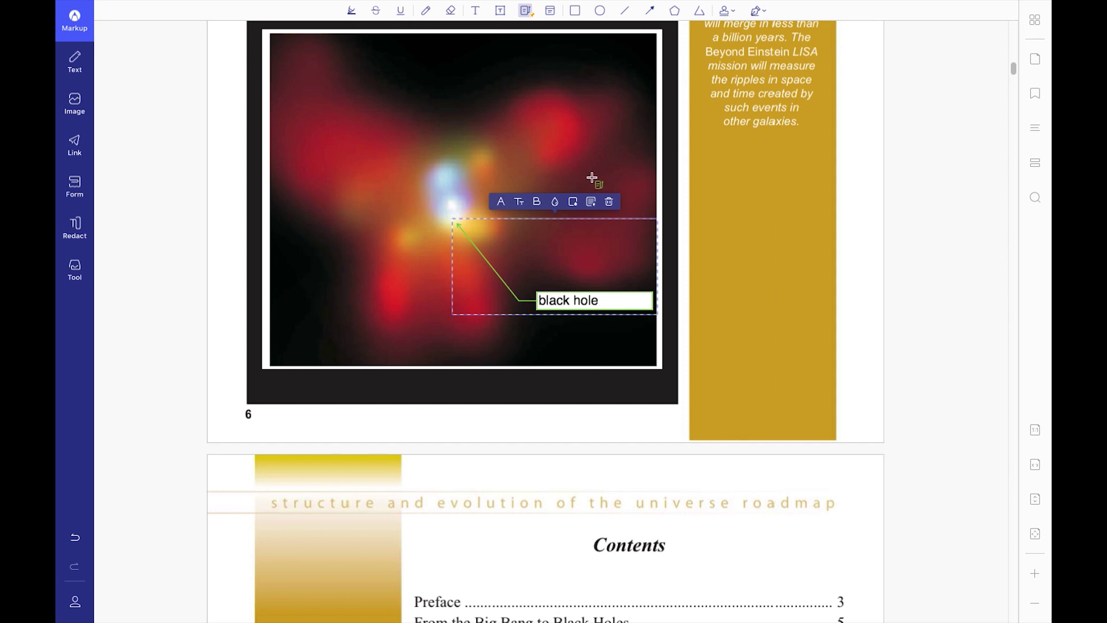
# Attach a sticky note reading 'make seperate paragraph' beside the Contents heading.
pyautogui.click(550, 11)
pyautogui.scroll(-3, 585, 384)
pyautogui.click(586, 383)
pyautogui.write('make s')
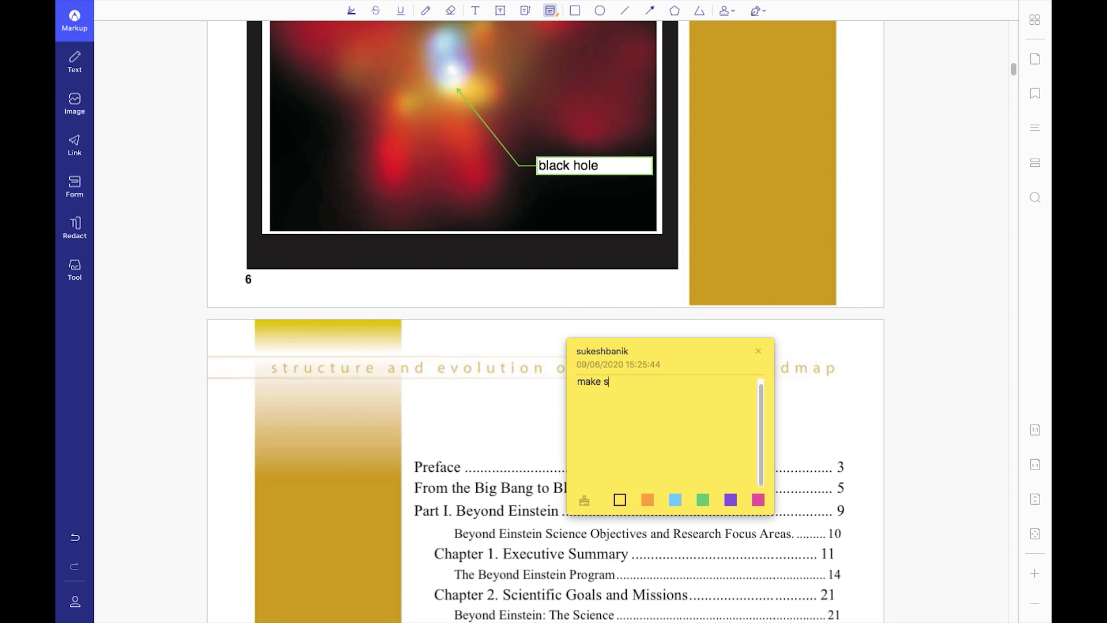
pyautogui.write('equence pretty?')
pyautogui.press('Escape')
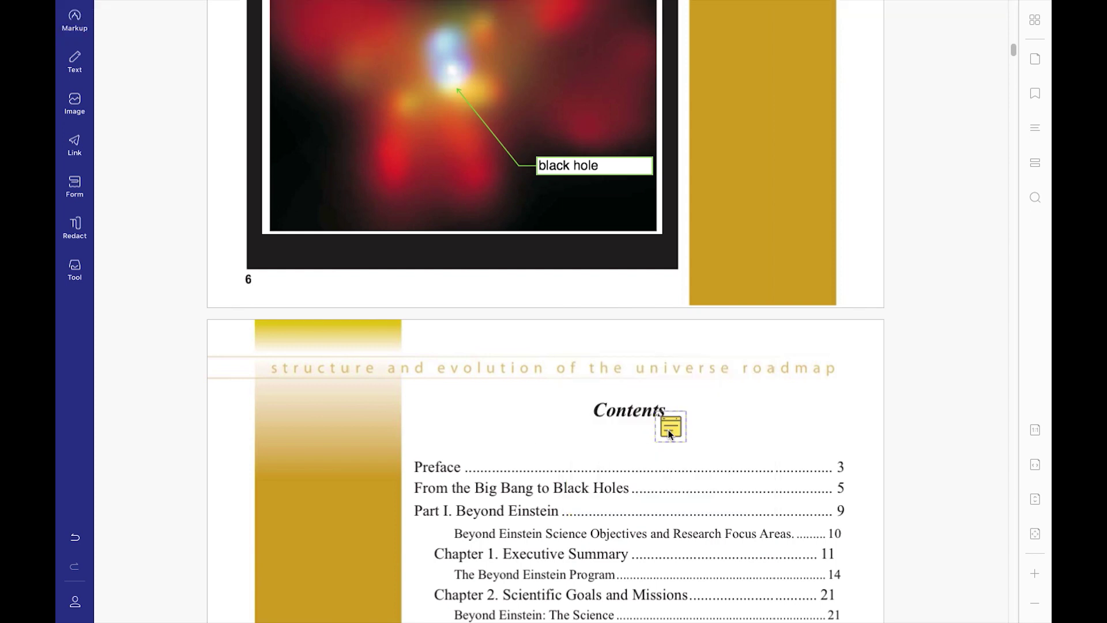
pyautogui.moveTo(669, 435)
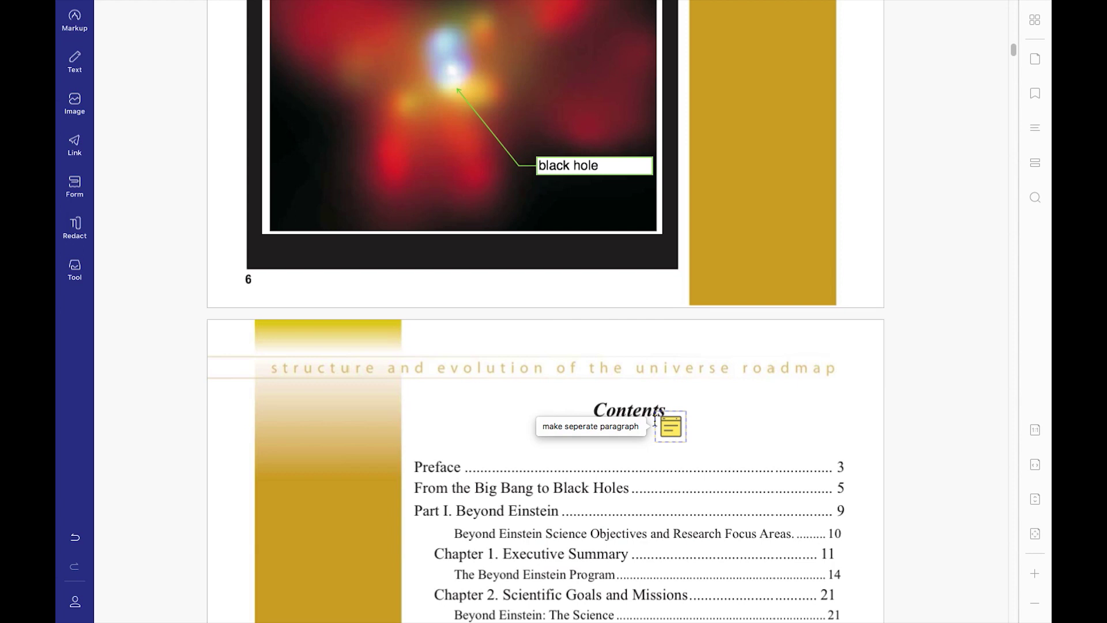
# Circle the Contents heading with a red ellipse.
pyautogui.click(94, 28)
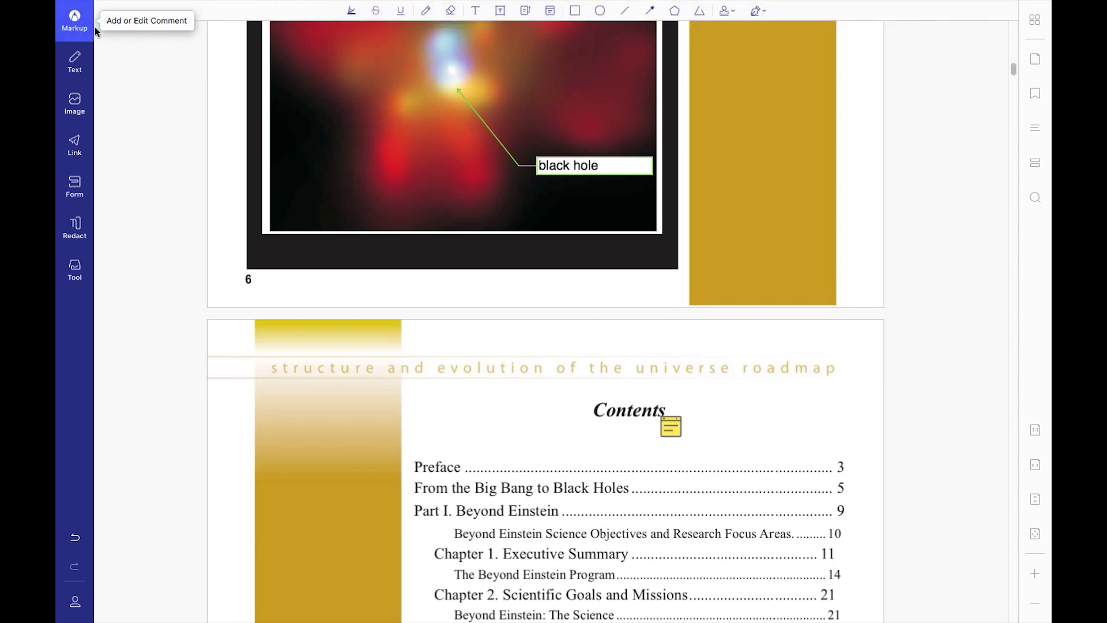
pyautogui.click(600, 11)
pyautogui.moveTo(574, 357); pyautogui.dragTo(711, 461)
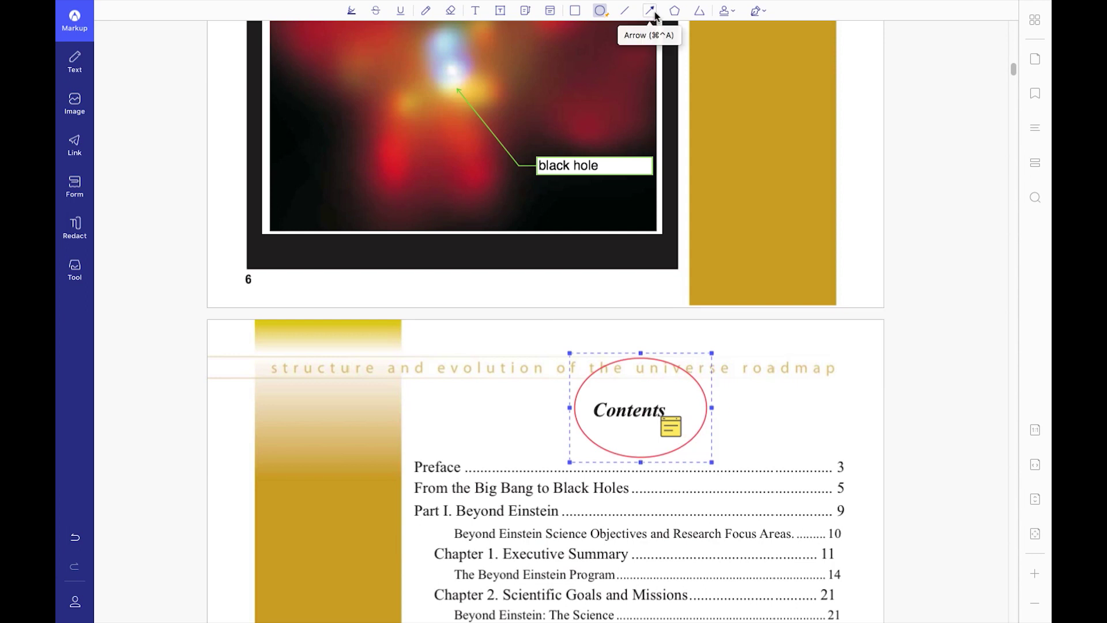
# Place a SIGN HERE stamp at the bottom of page 9.
pyautogui.scroll(-20, 724, 277)
pyautogui.scroll(10, 723, 262)
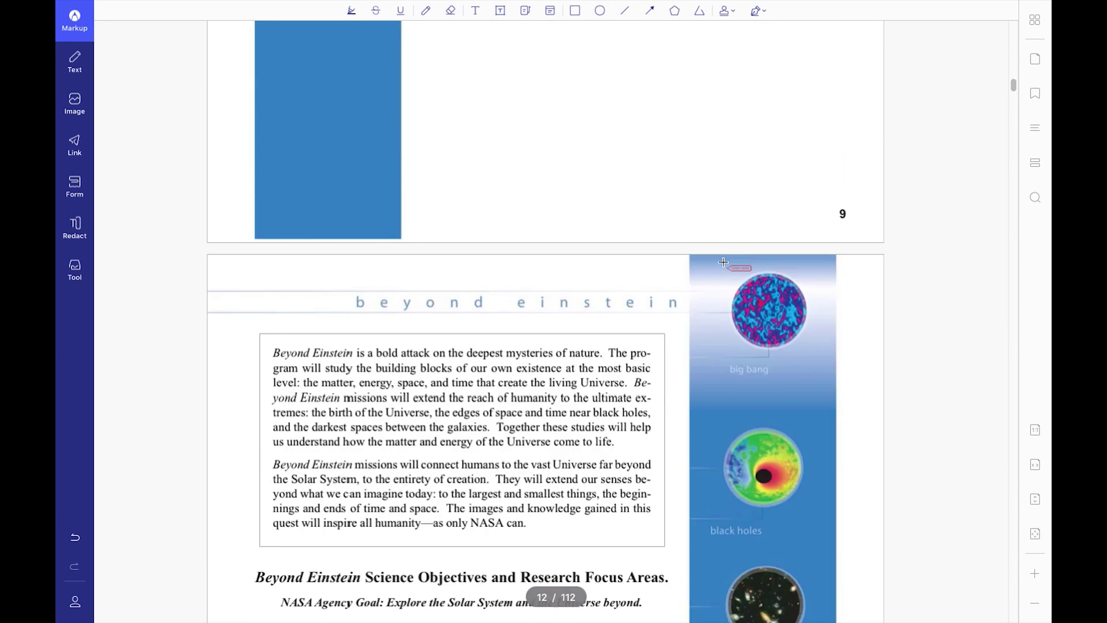
pyautogui.click(696, 255)
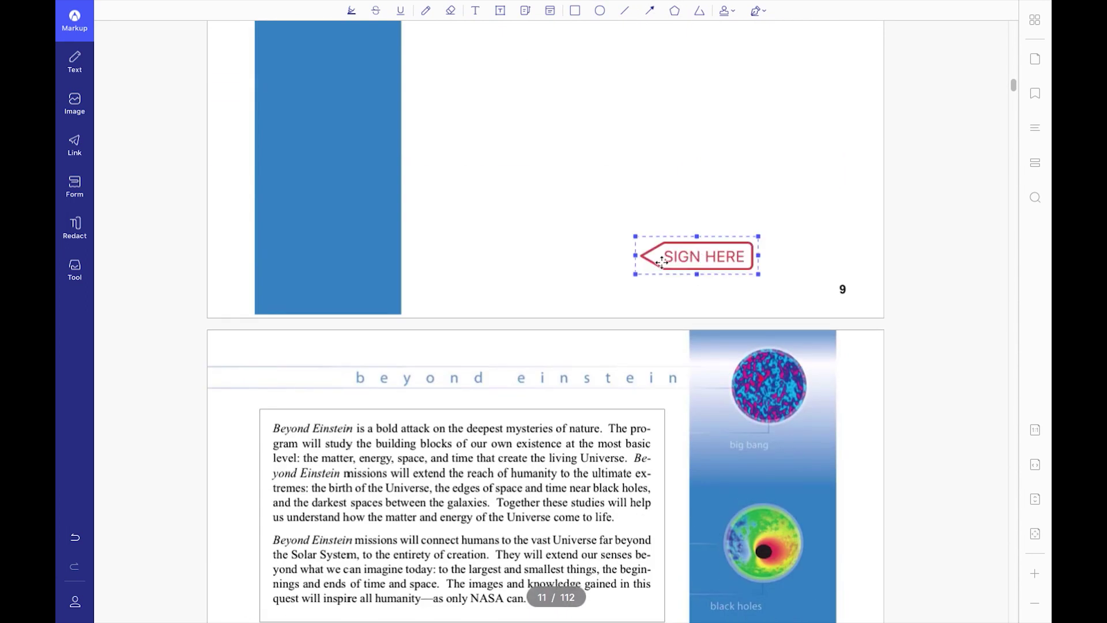
# Draw a freehand signature and place it beside the SIGN HERE stamp.
pyautogui.click(762, 15)
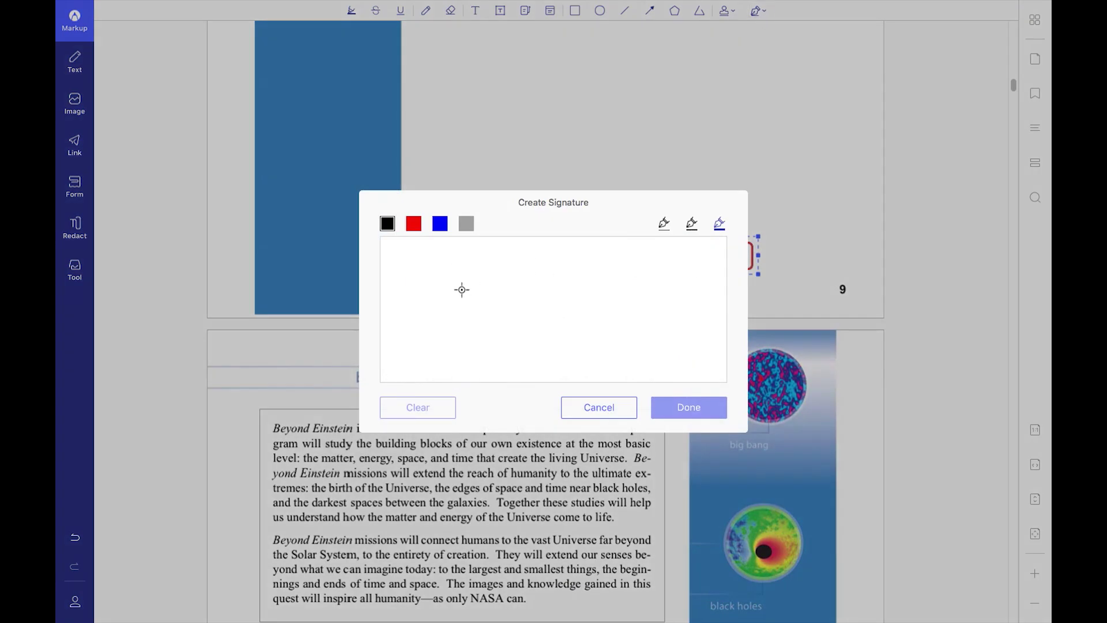
pyautogui.moveTo(462, 289)
pyautogui.mouseDown()
pyautogui.moveTo(435, 326)
pyautogui.moveTo(507, 292)
pyautogui.moveTo(432, 328)
pyautogui.mouseUp()
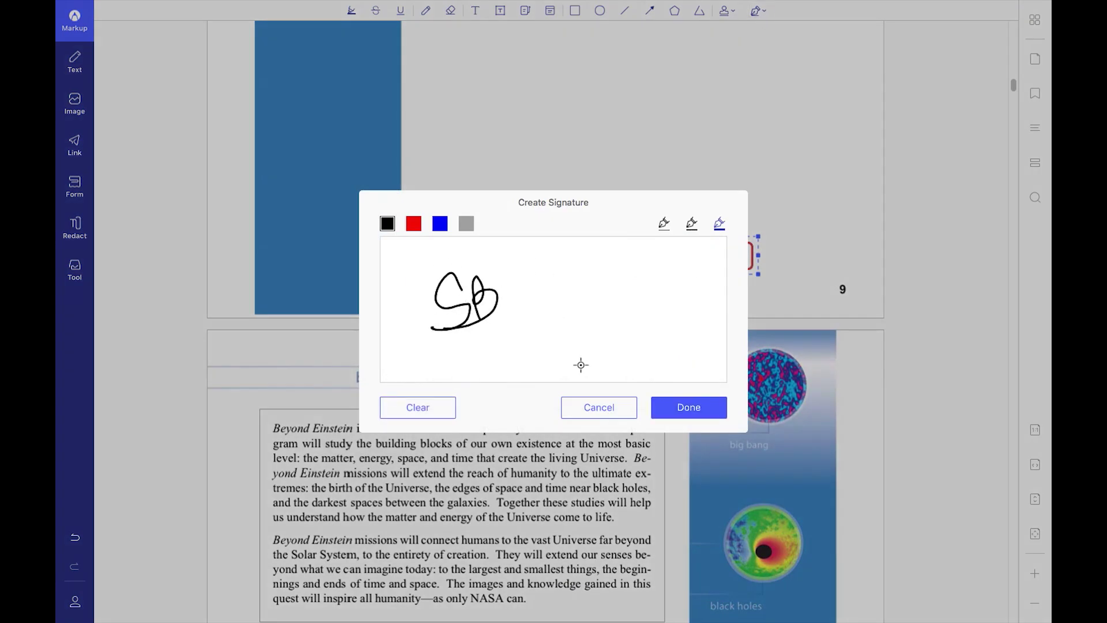
pyautogui.click(674, 416)
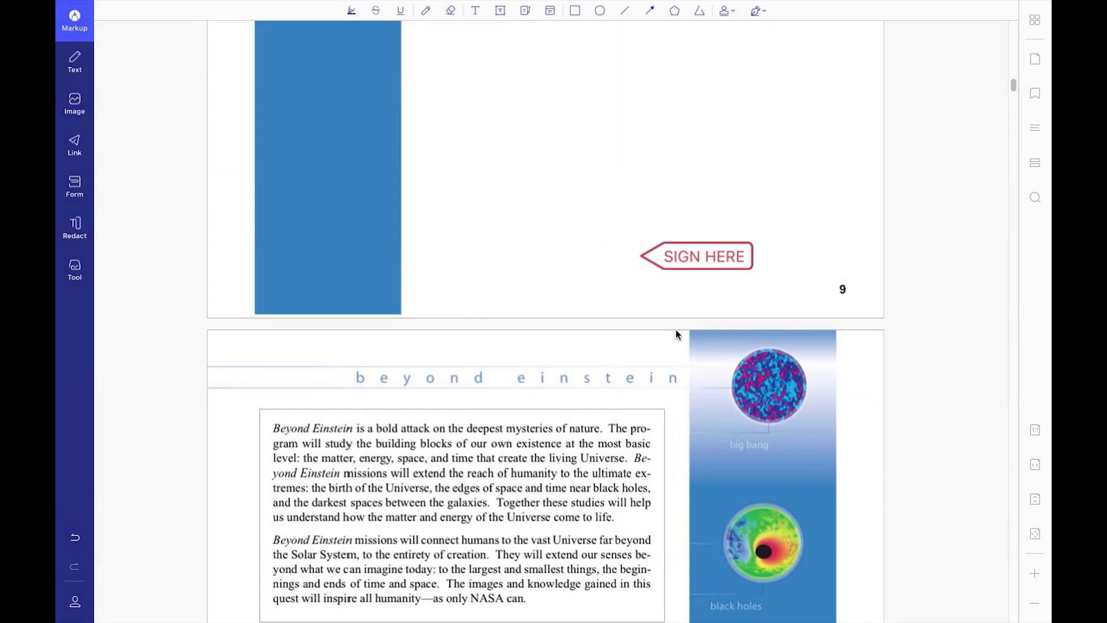
pyautogui.click(594, 242)
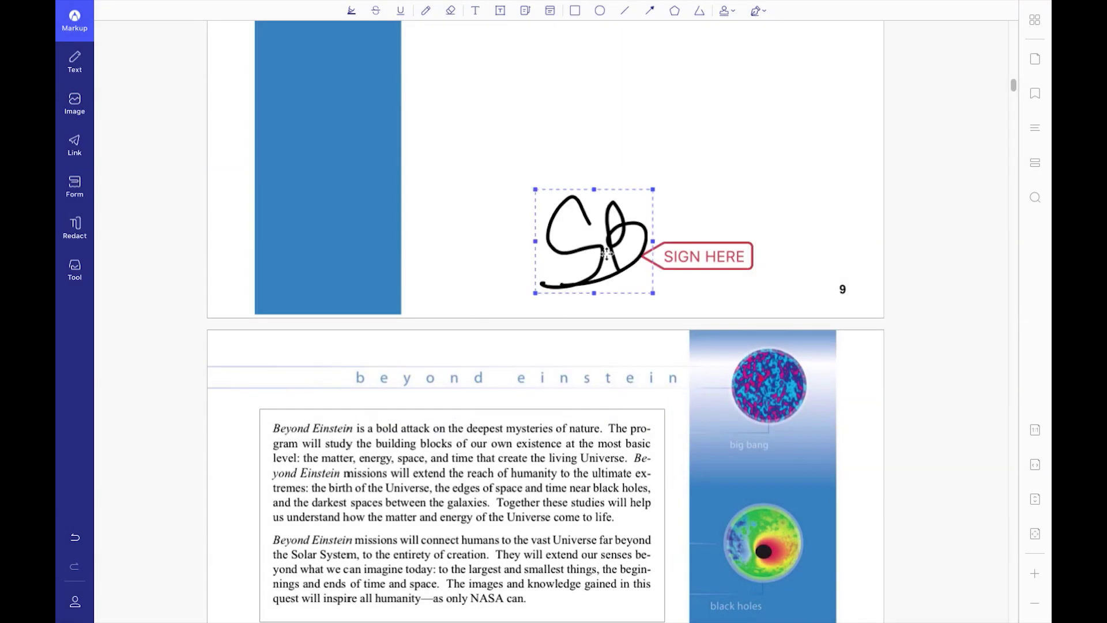
pyautogui.click(545, 121)
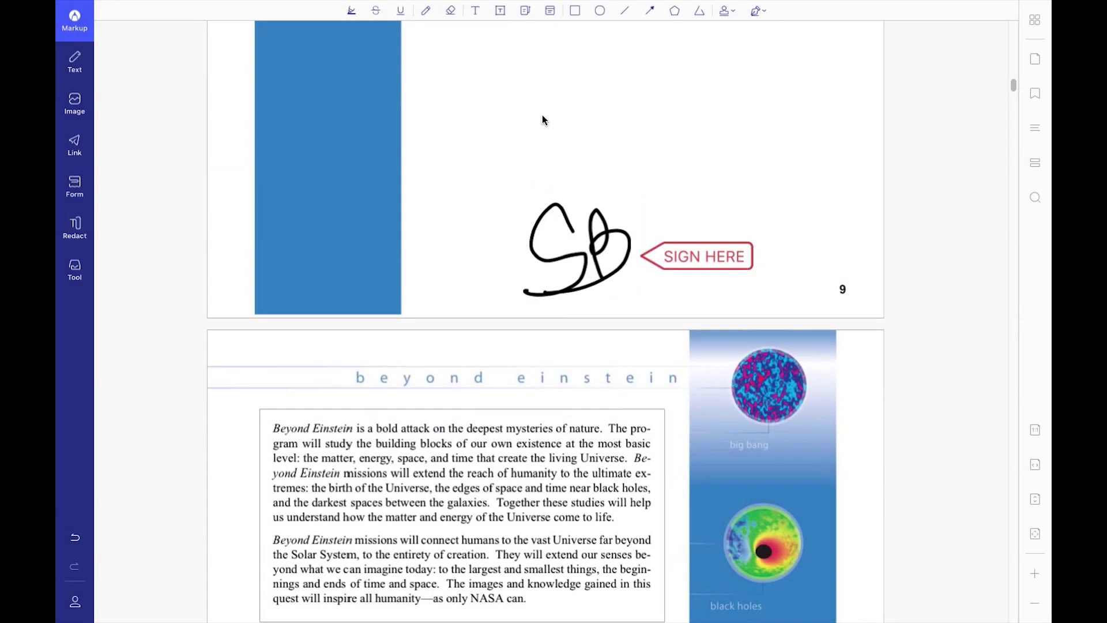
# In the first Beyond Einstein paragraph, insert 'hello word' inside 'Universe' and 'is this the best thing' before 'how'.
pyautogui.click(73, 68)
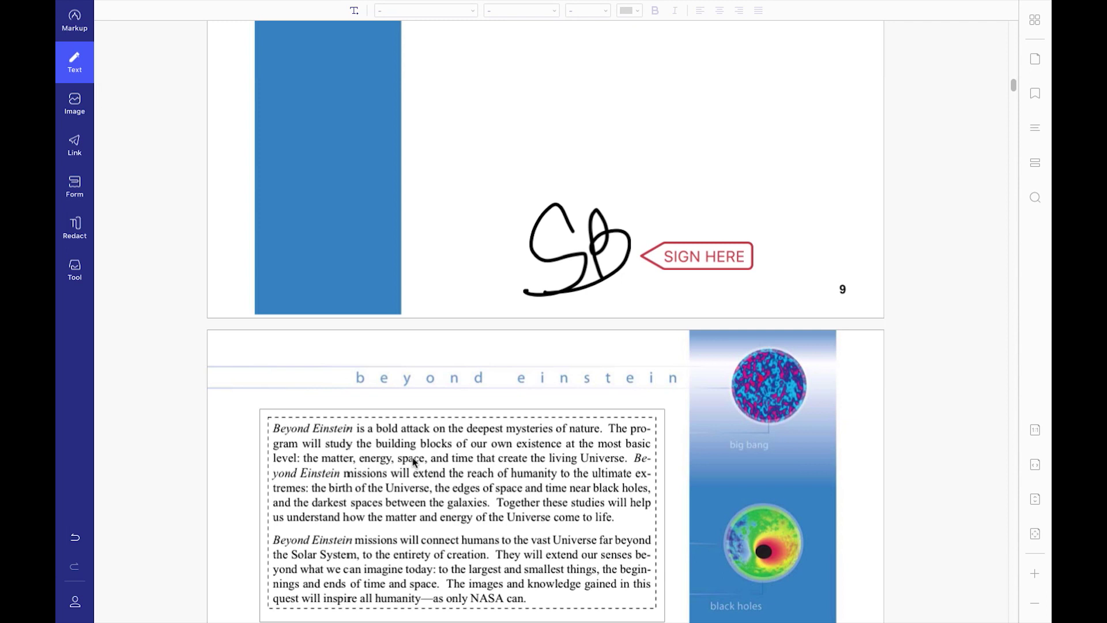
pyautogui.scroll(-2, 420, 331)
pyautogui.click(420, 331)
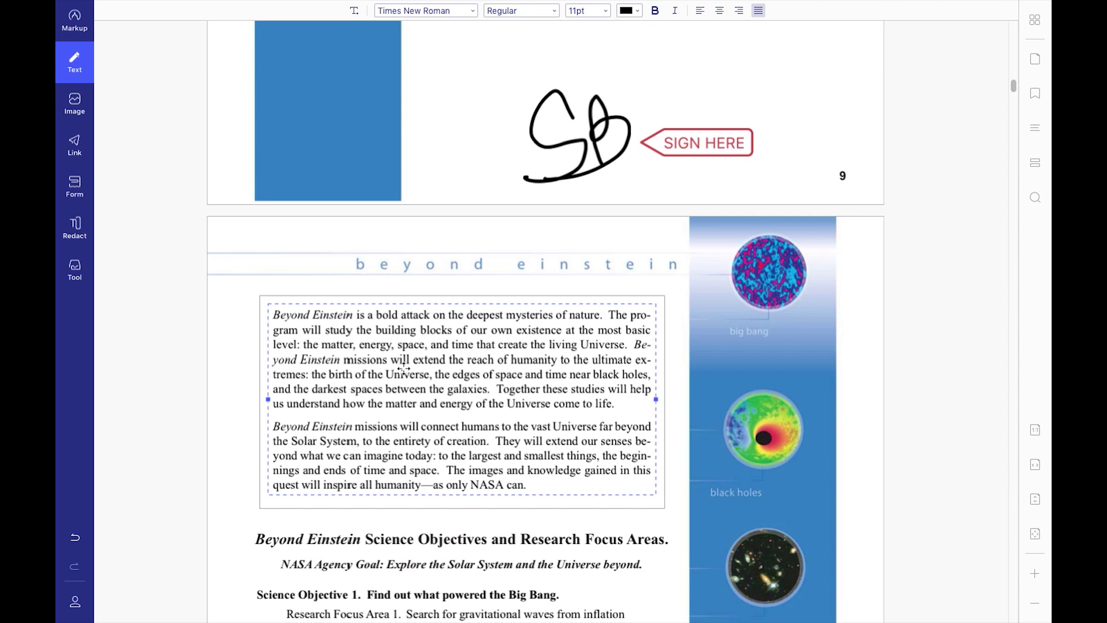
pyautogui.click(401, 369)
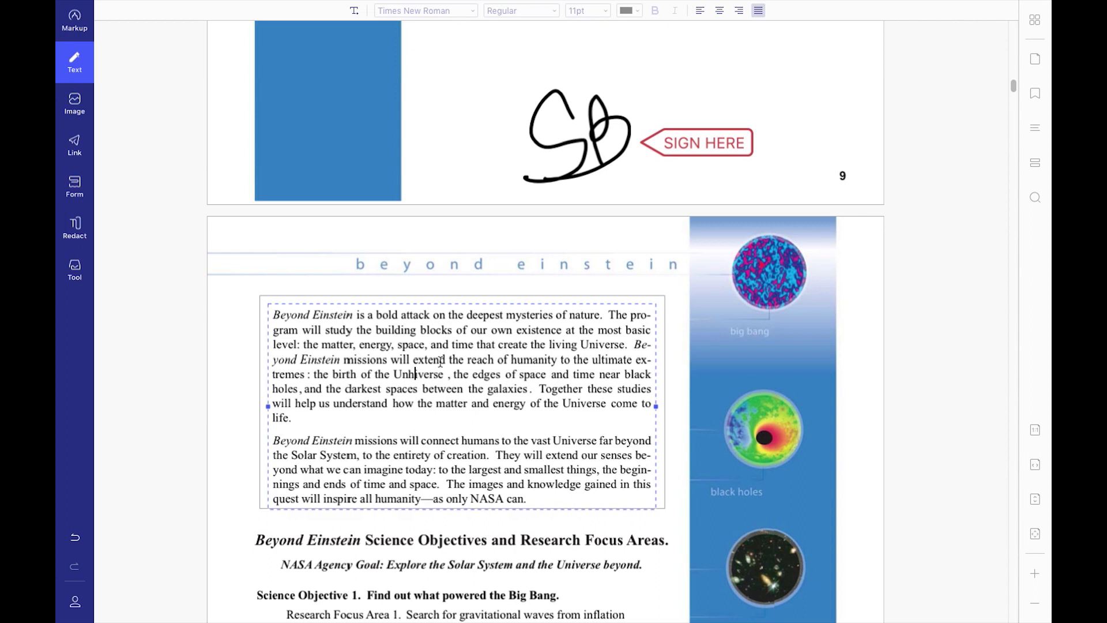
pyautogui.write('hello ')
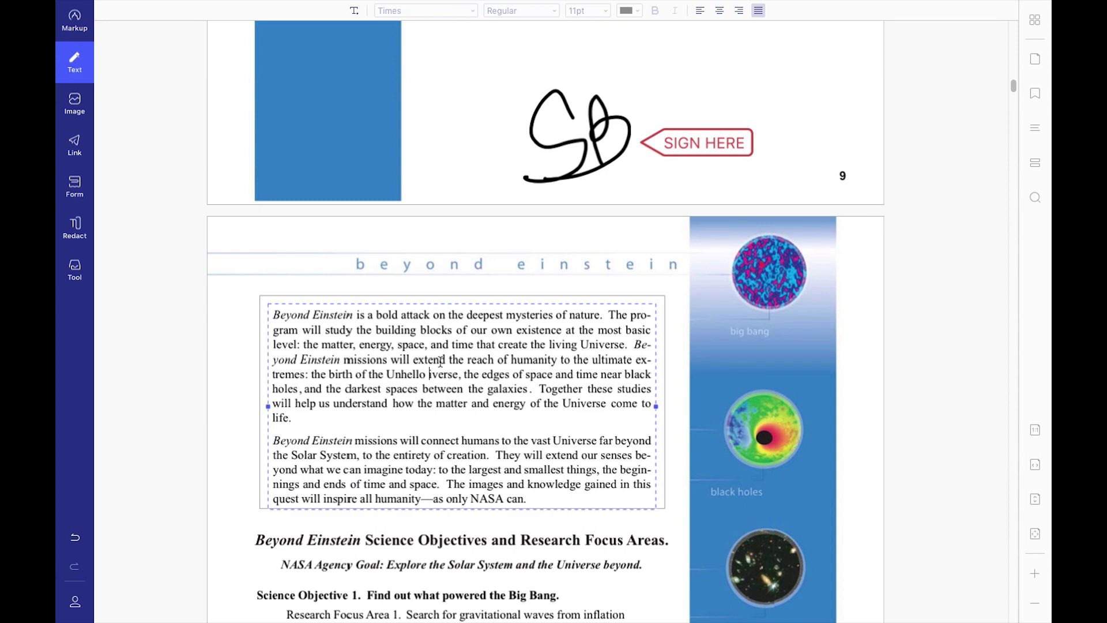
pyautogui.write('word')
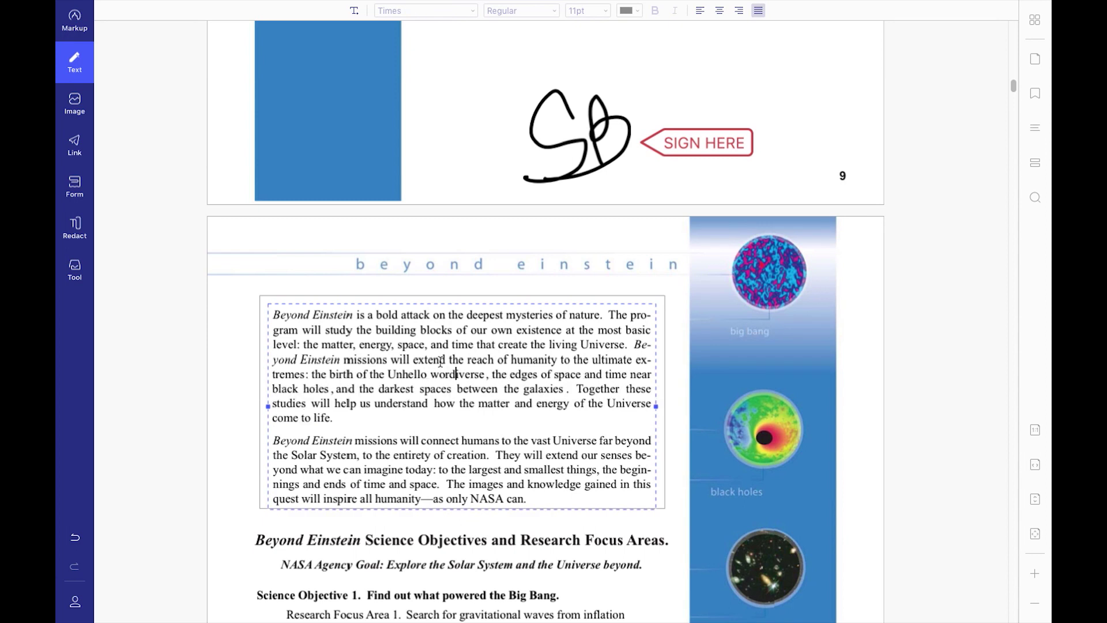
pyautogui.click(434, 404)
pyautogui.write('is thi')
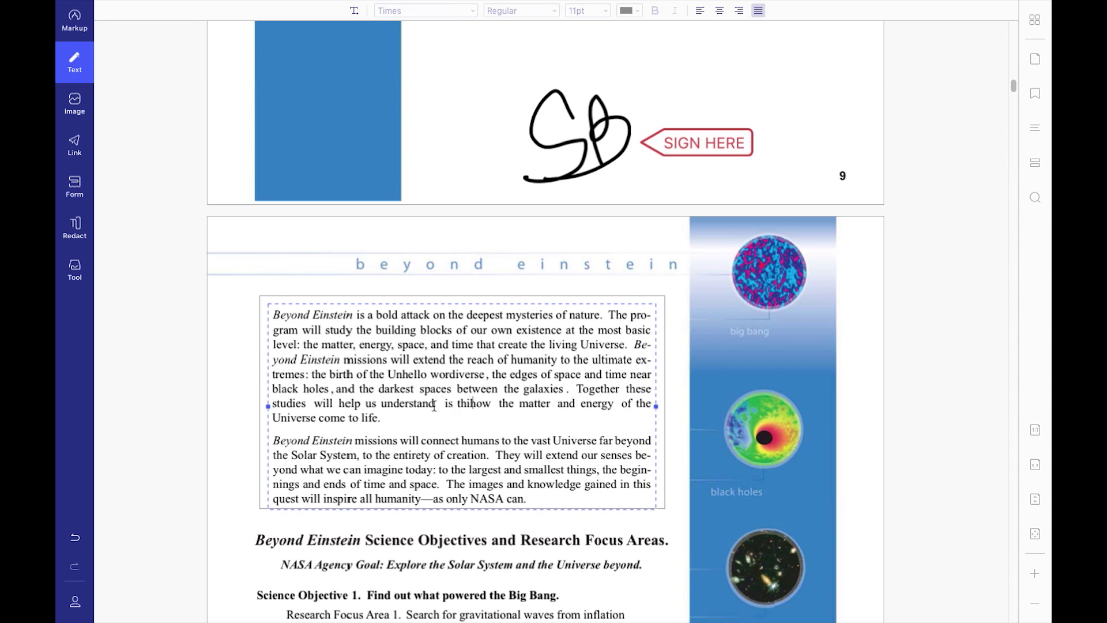
pyautogui.write('s the best thing')
# Add a TEXT label above beyond einstein and choose the greenhouse-effect-article image from Desktop > PDF.
pyautogui.click(398, 232)
pyautogui.click(76, 105)
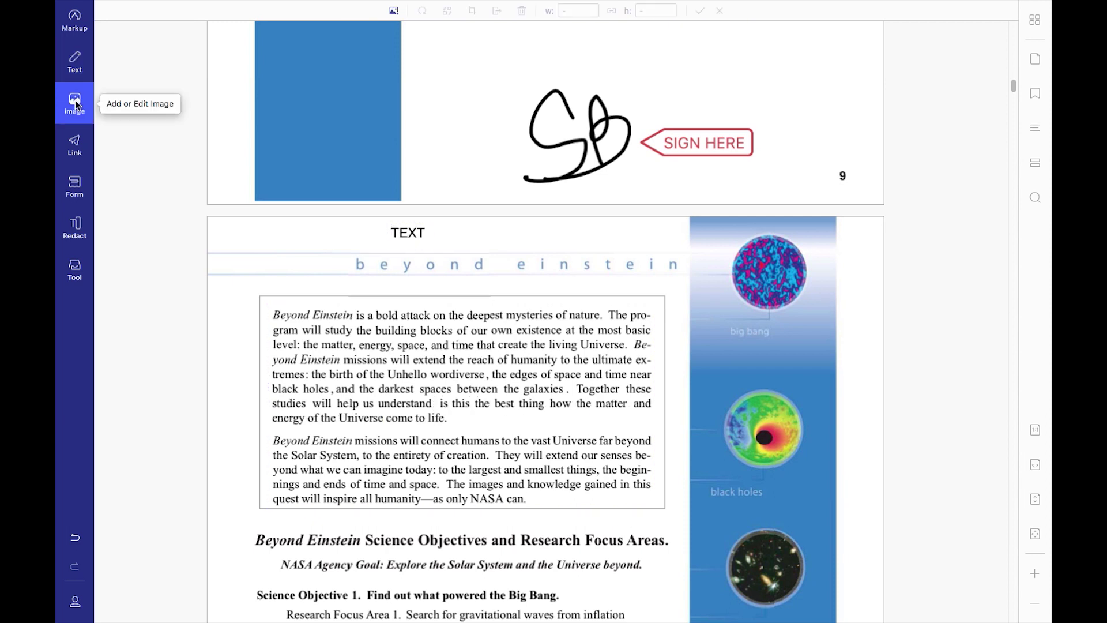
pyautogui.click(393, 10)
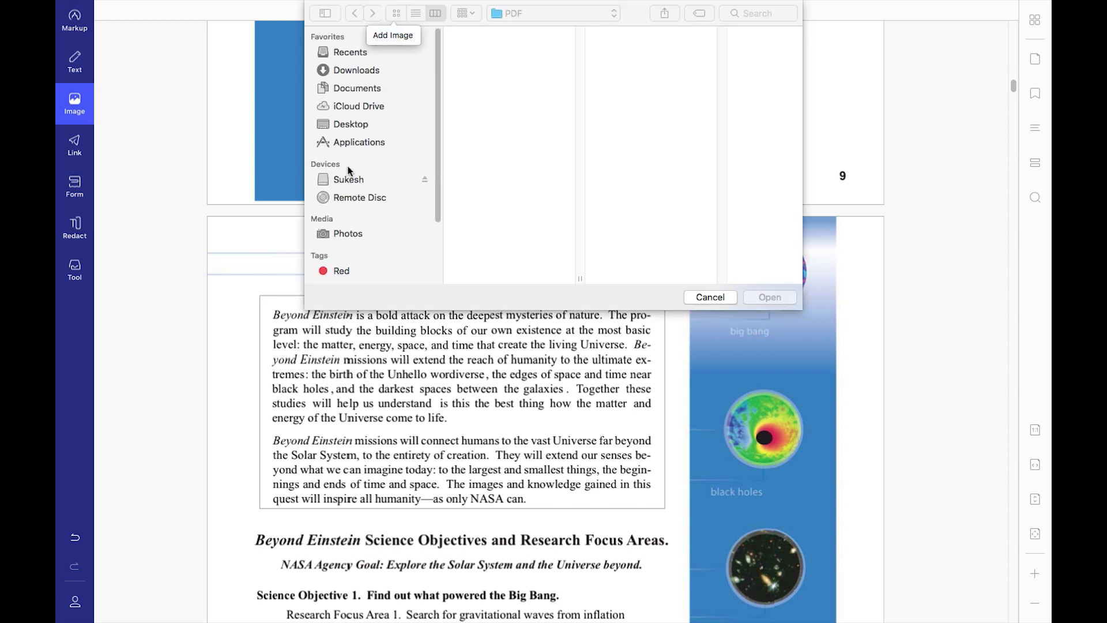
pyautogui.click(365, 123)
pyautogui.click(499, 46)
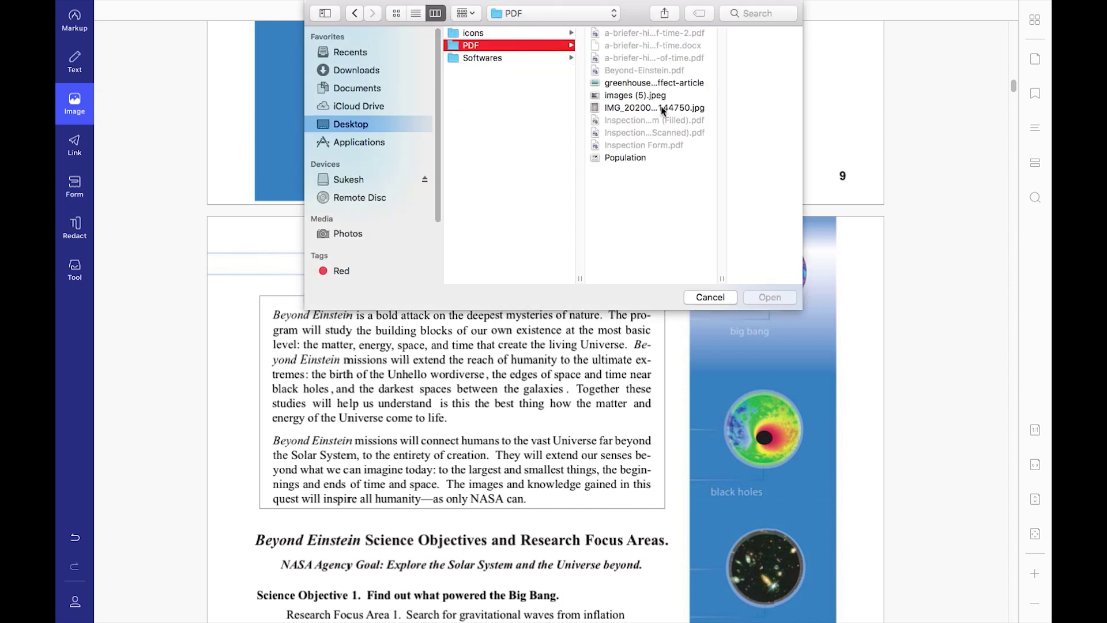
pyautogui.doubleClick(654, 83)
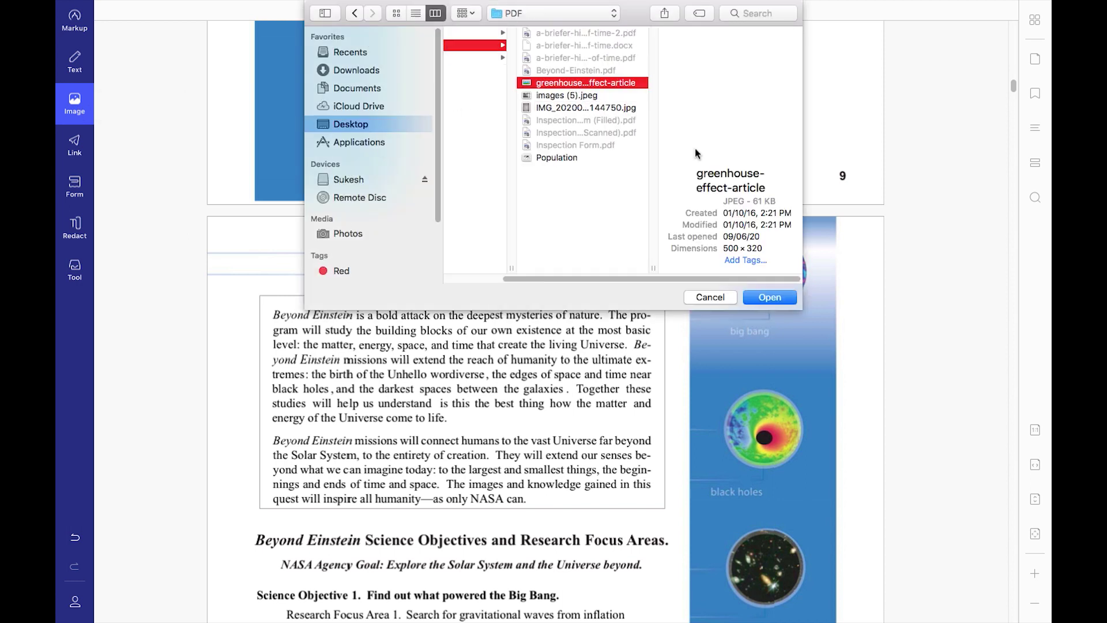
# Place the image on page 10, shrink it to 282.9 × 181.0, and move it beside the Science Objective 3 items.
pyautogui.scroll(-10, 685, 247)
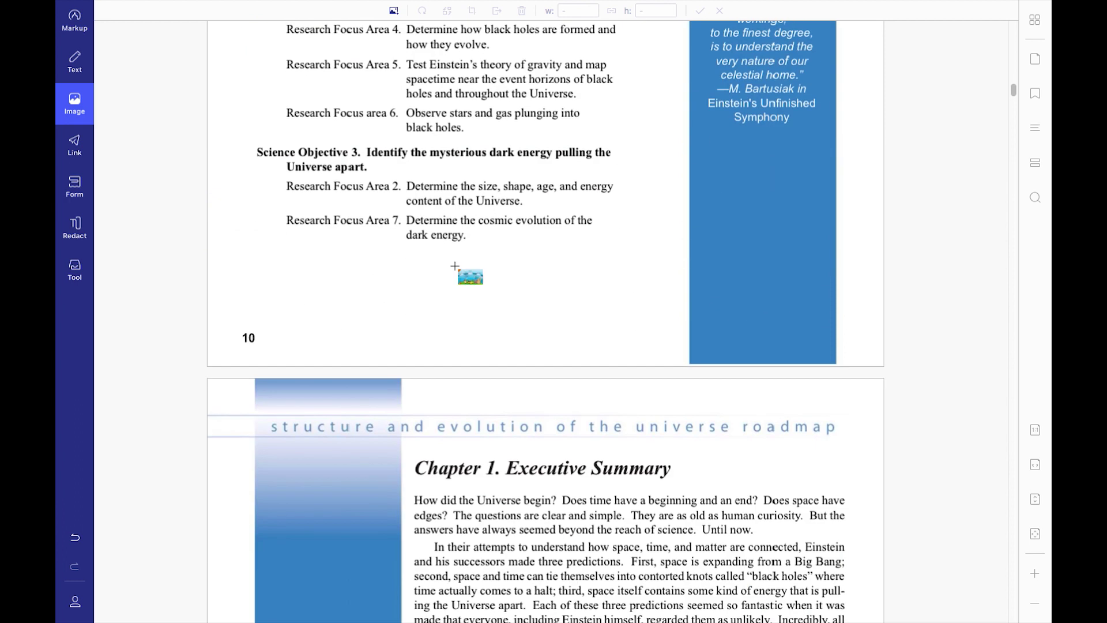
pyautogui.click(388, 341)
pyautogui.scroll(2, 782, 437)
pyautogui.moveTo(707, 426); pyautogui.dragTo(617, 375)
pyautogui.moveTo(476, 169); pyautogui.dragTo(593, 302)
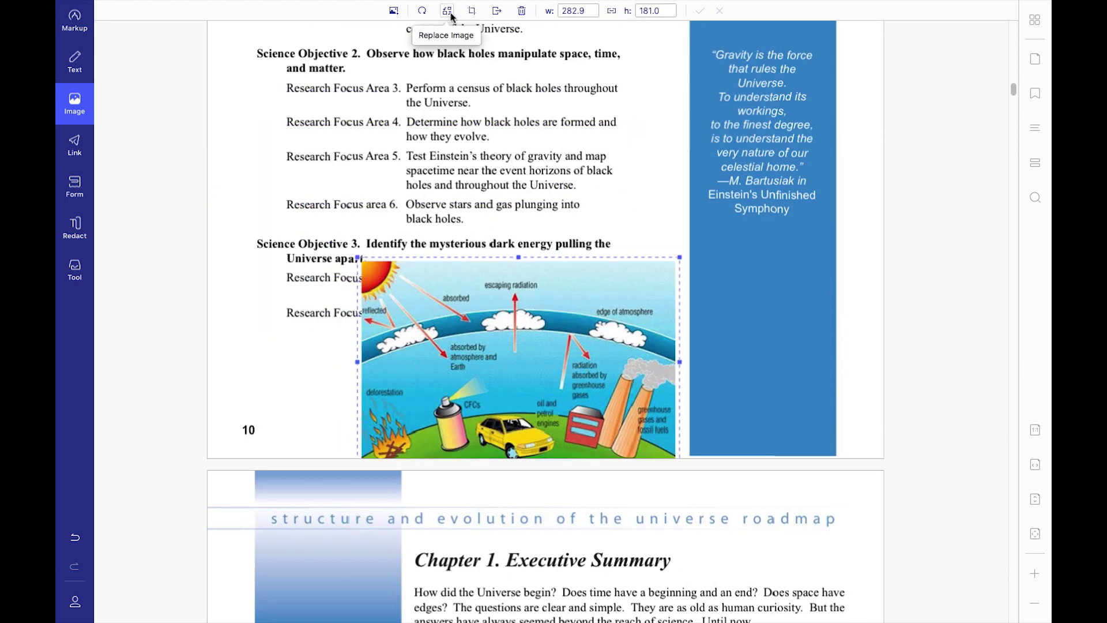
pyautogui.press('Escape')
pyautogui.click(80, 154)
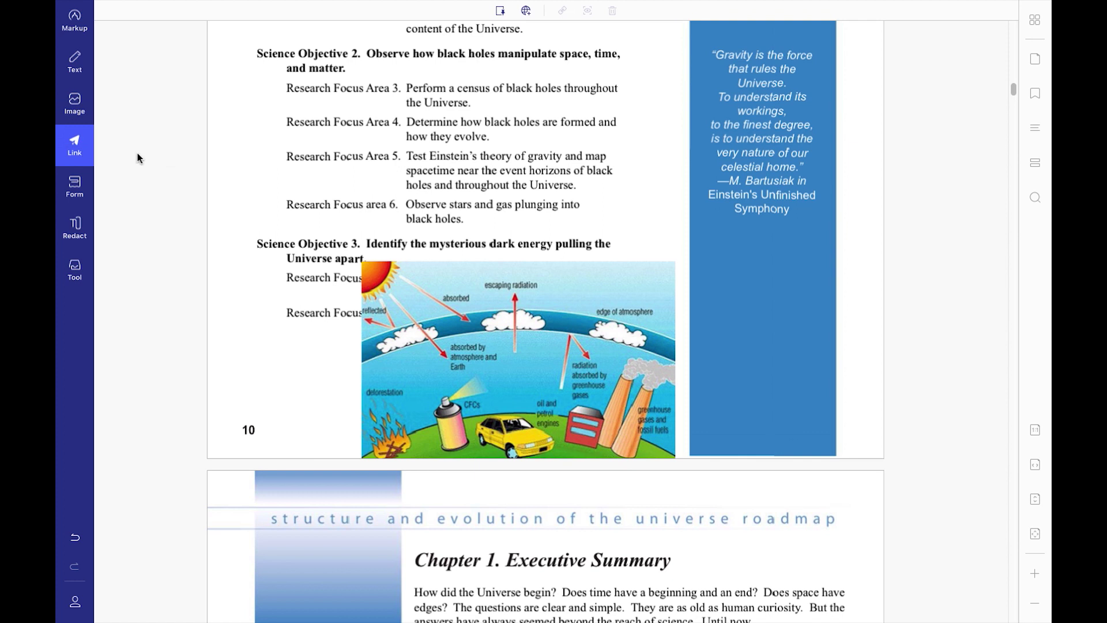
# Link the Chapter 1 Executive Summary heading to page 43 and test the link.
pyautogui.scroll(-8, 346, 195)
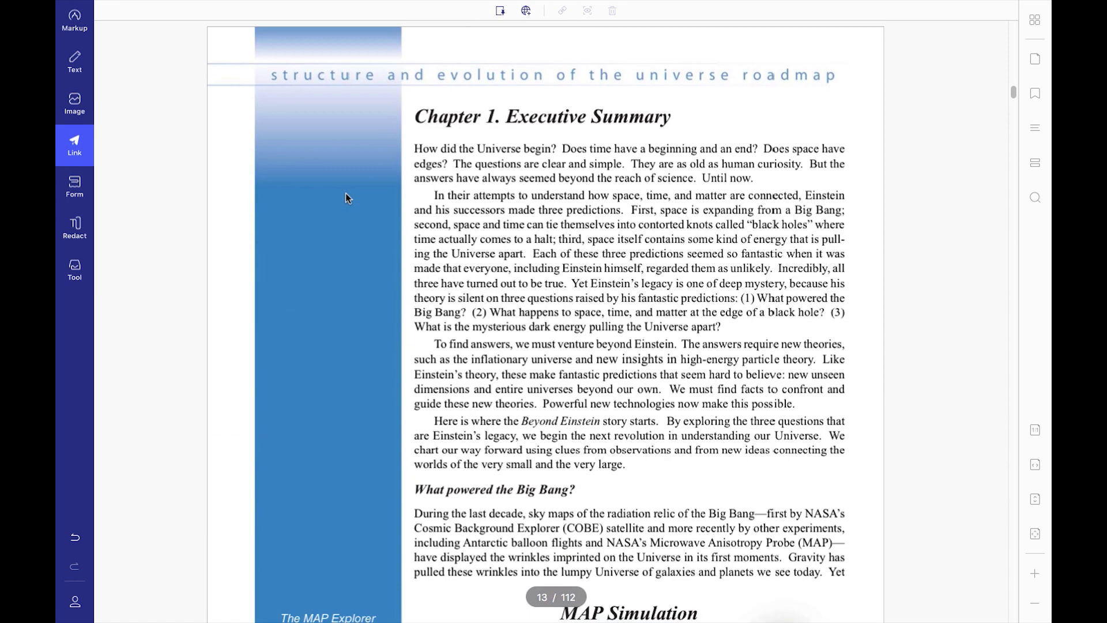
pyautogui.moveTo(583, 99); pyautogui.dragTo(673, 132)
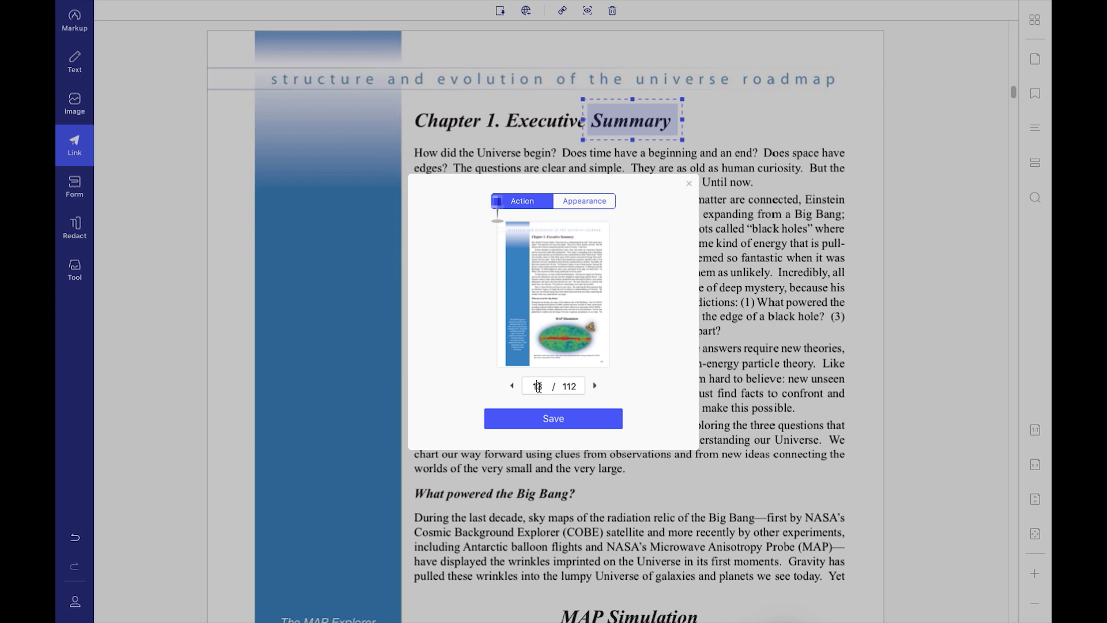
pyautogui.moveTo(537, 387); pyautogui.dragTo(534, 387)
pyautogui.write('4')
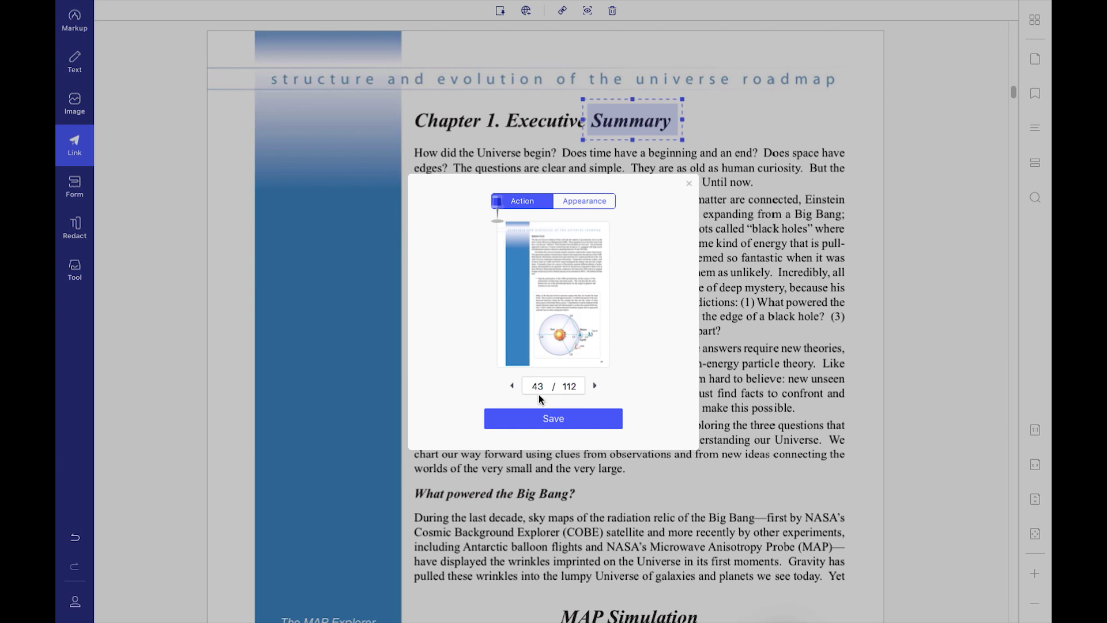
pyautogui.click(566, 420)
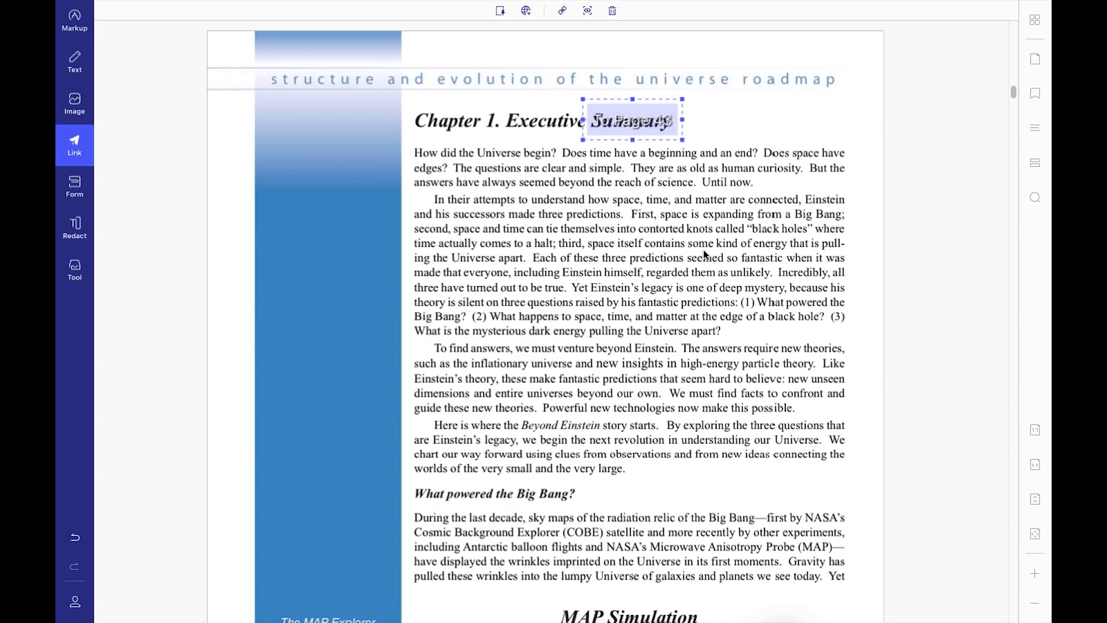
pyautogui.click(91, 146)
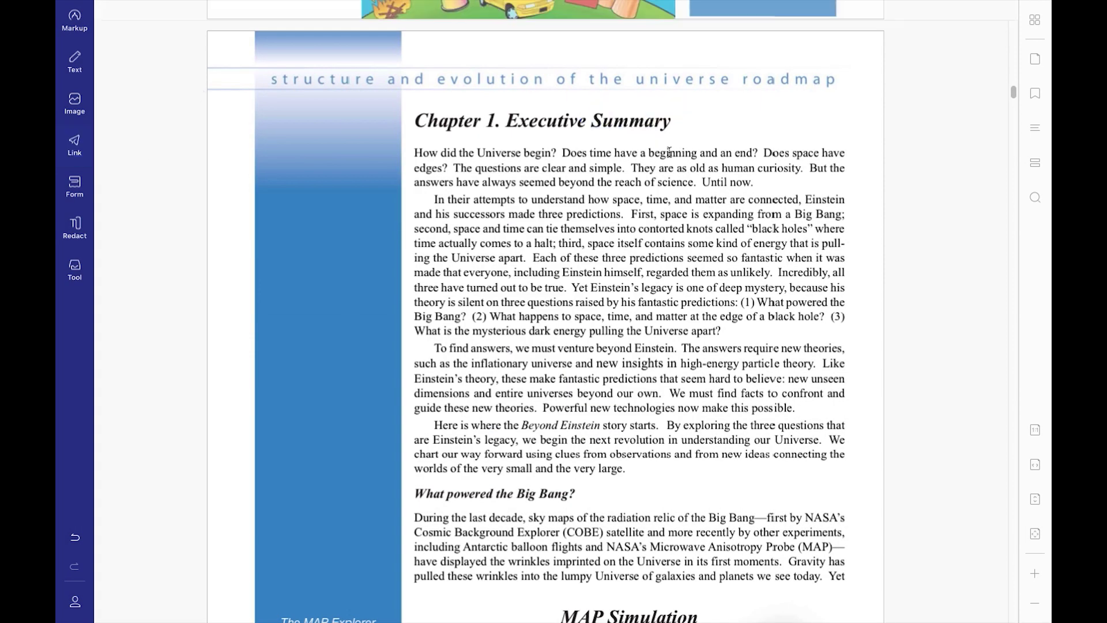
pyautogui.click(645, 130)
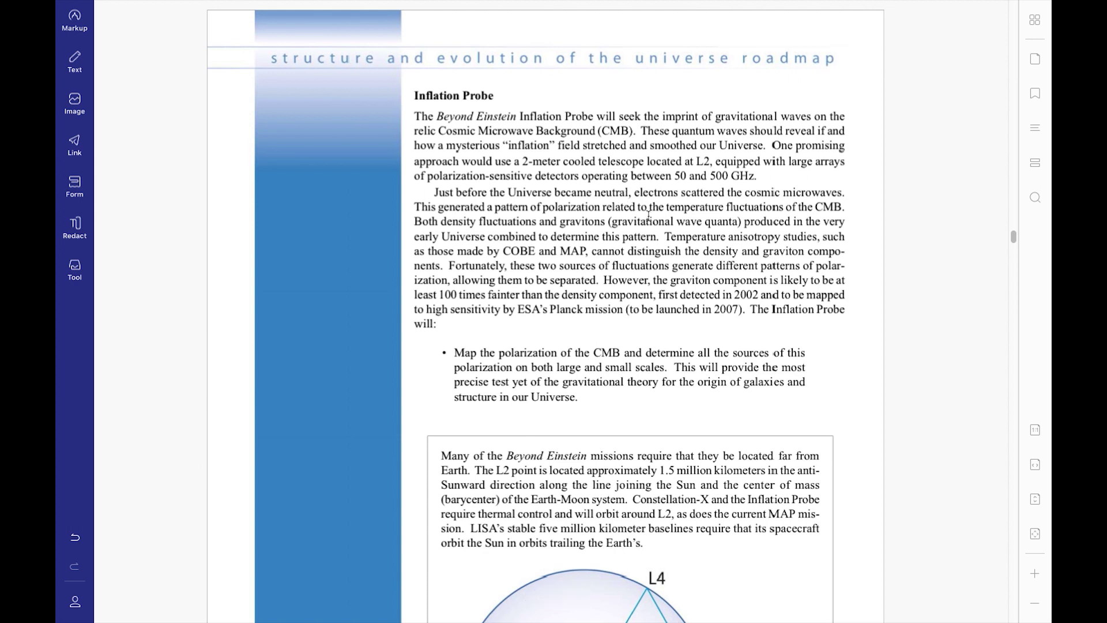
pyautogui.click(75, 144)
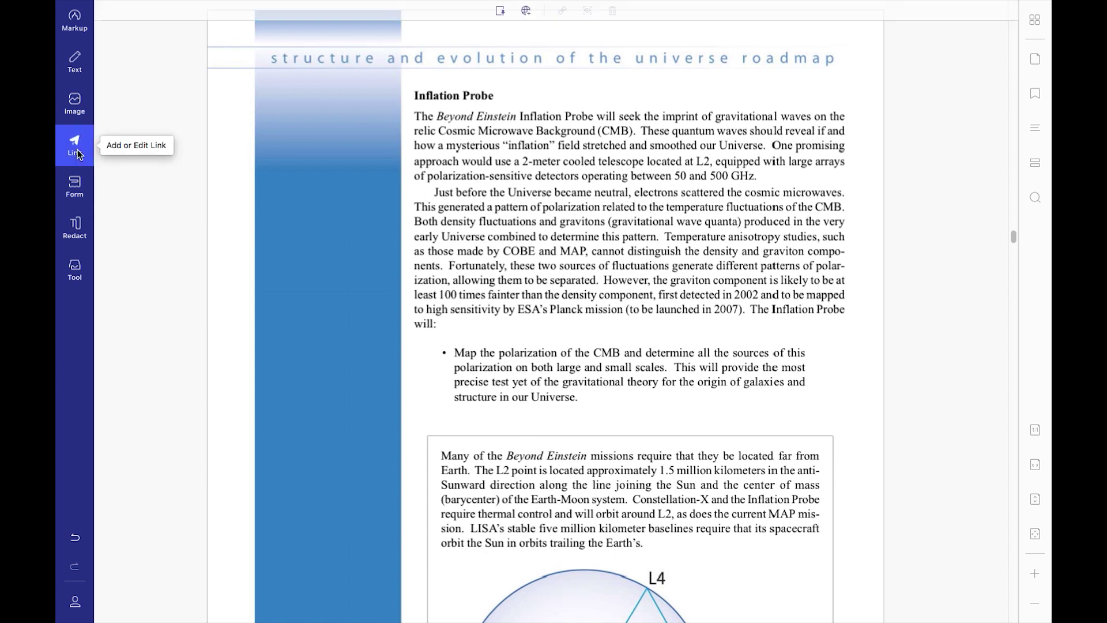
pyautogui.click(526, 10)
pyautogui.moveTo(413, 89); pyautogui.dragTo(501, 107)
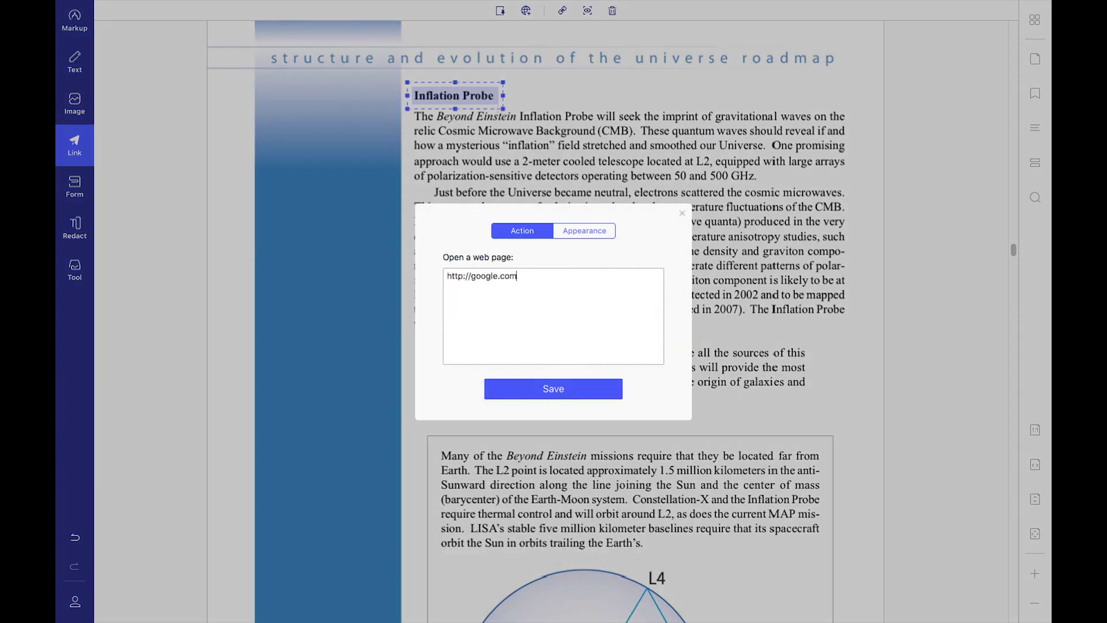
pyautogui.click(553, 390)
pyautogui.click(75, 144)
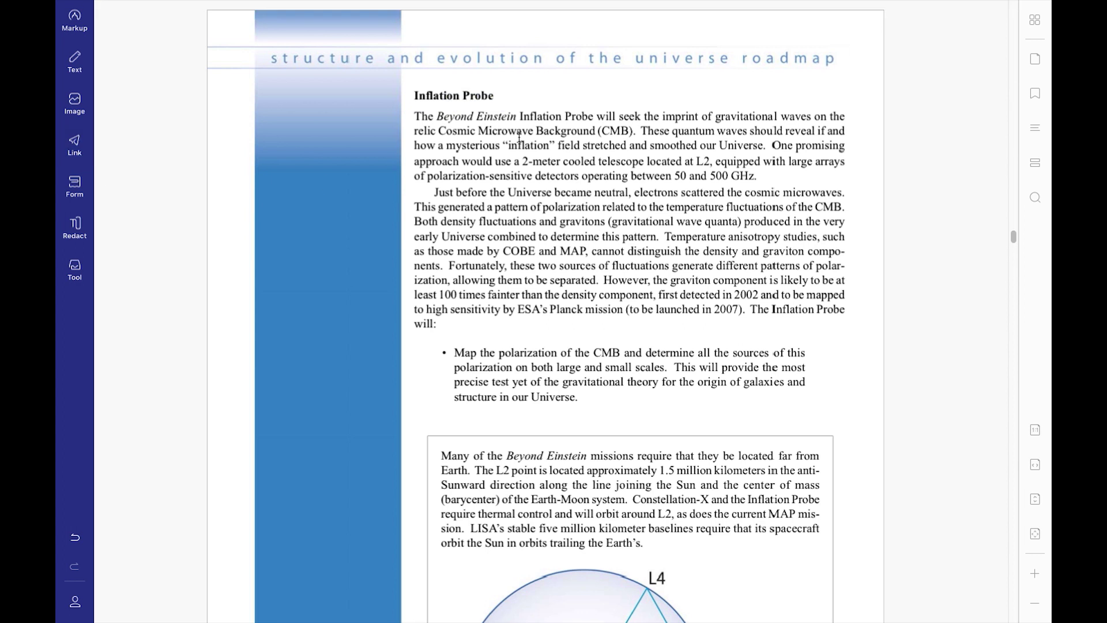
pyautogui.click(474, 100)
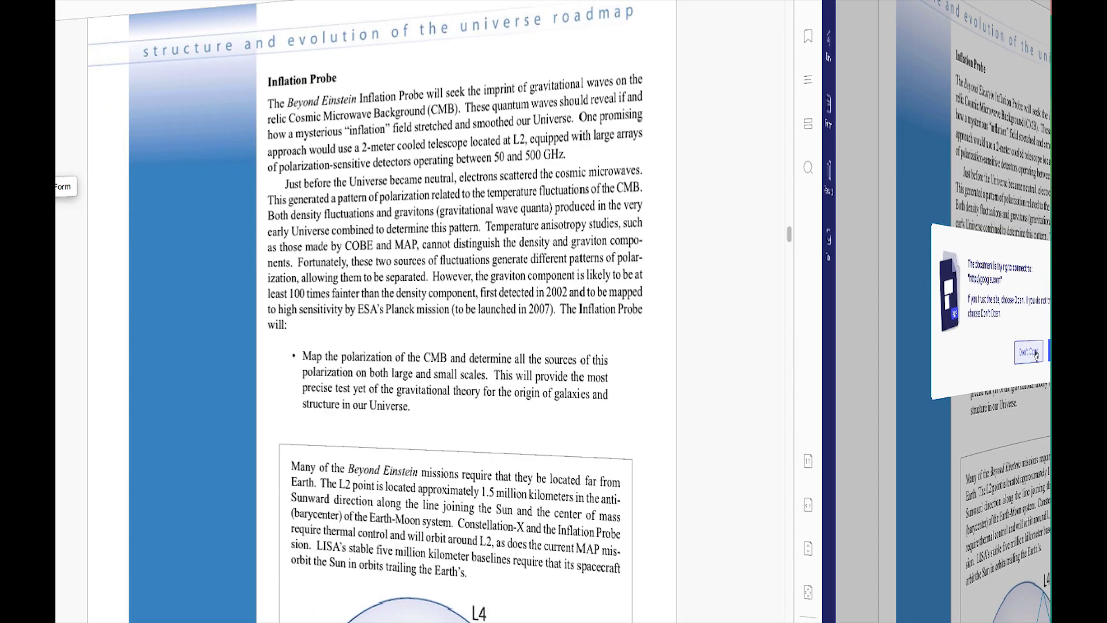
# Mark 'Beyond Einstein' before Inflation Probe and '-meter' in 2-meter for redaction.
pyautogui.click(77, 188)
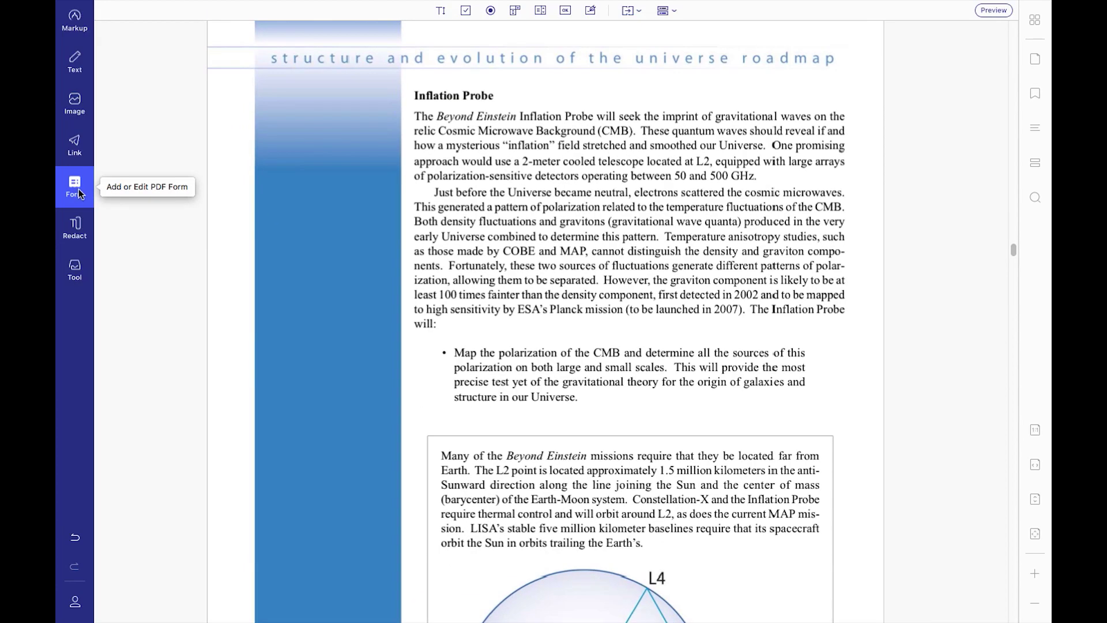
pyautogui.click(76, 228)
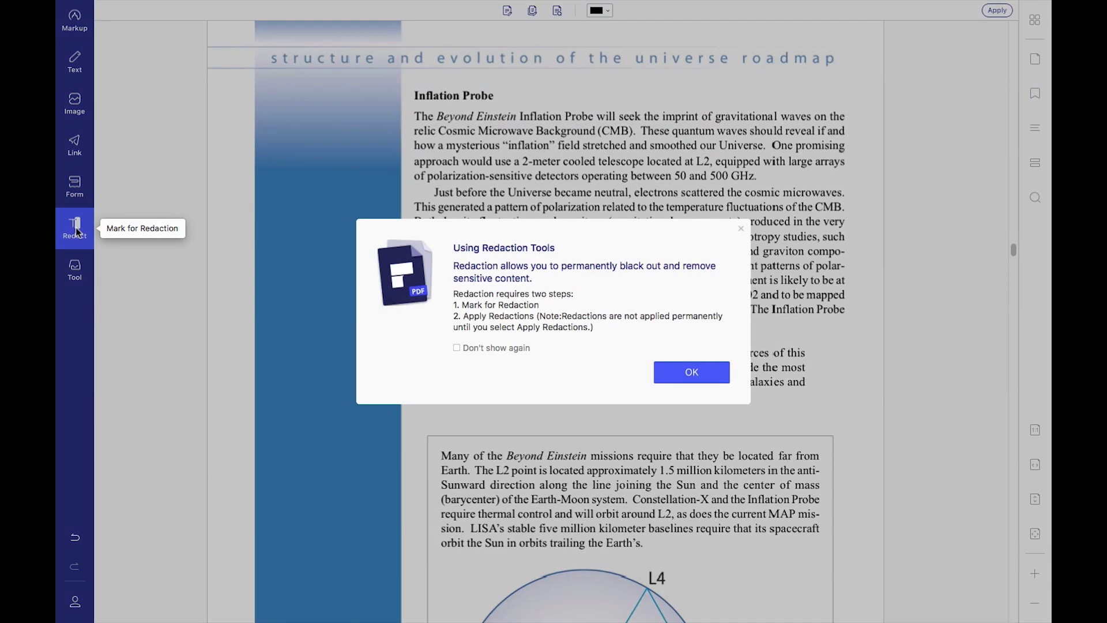
pyautogui.click(678, 368)
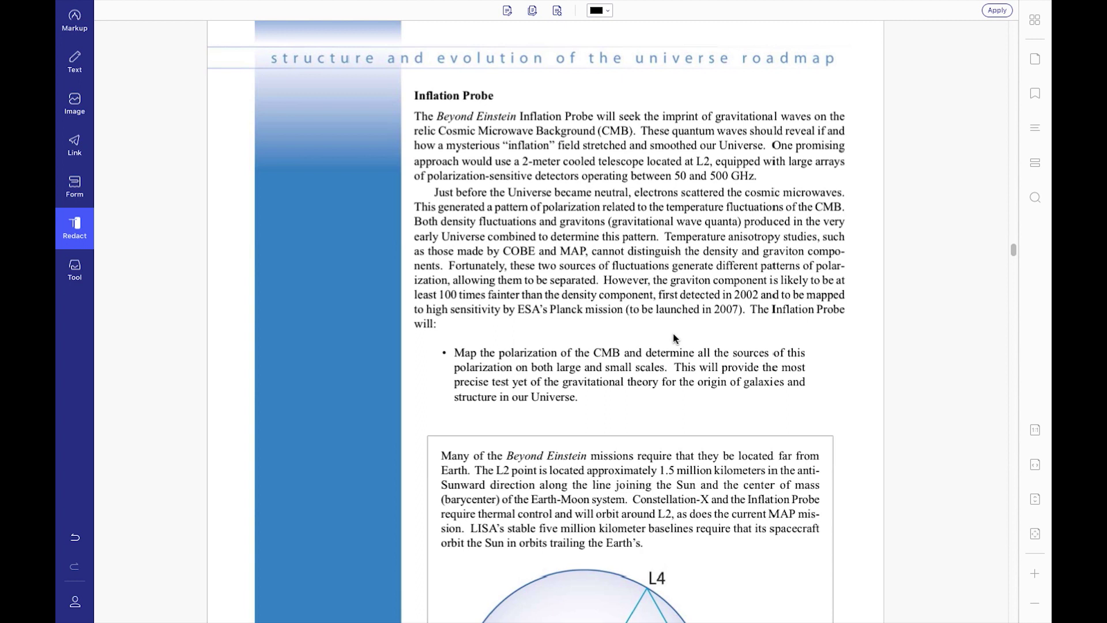
pyautogui.click(511, 13)
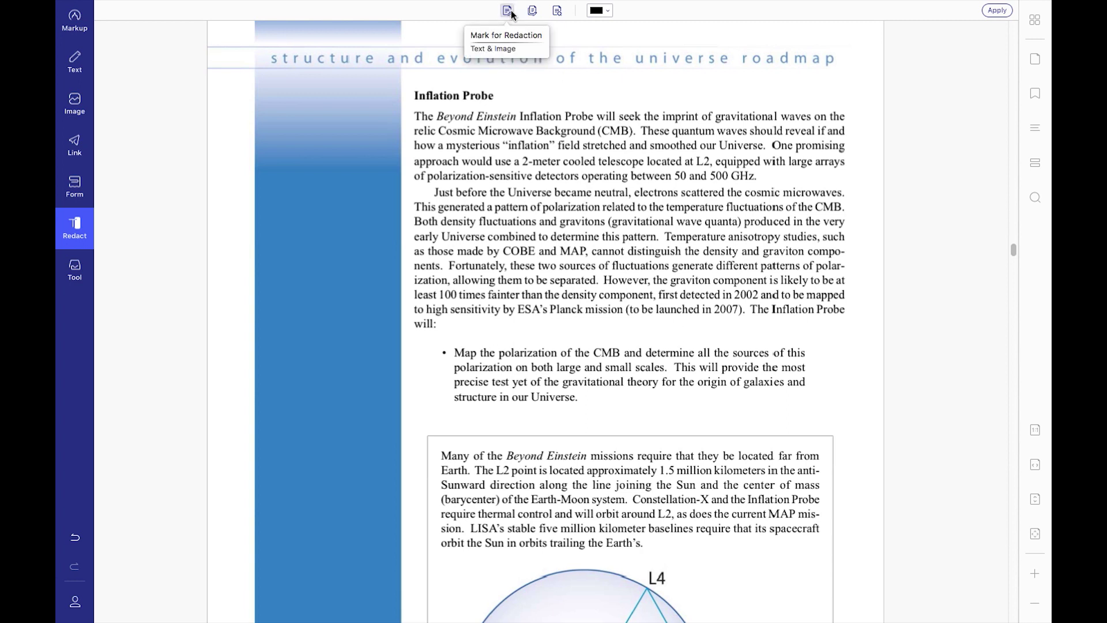
pyautogui.moveTo(437, 116); pyautogui.dragTo(517, 117)
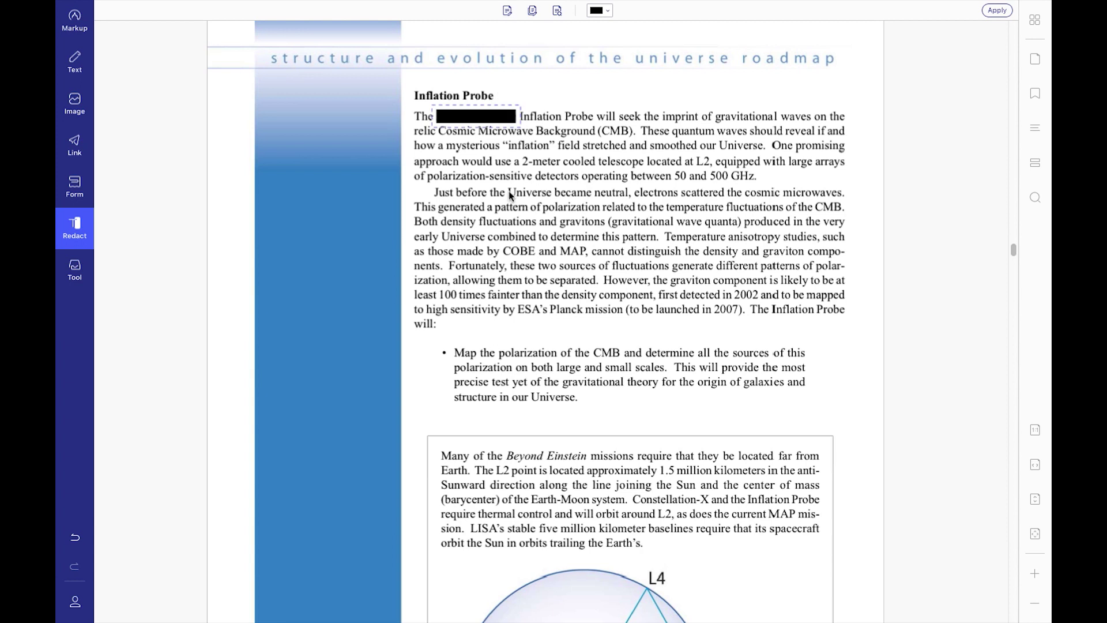
pyautogui.click(508, 11)
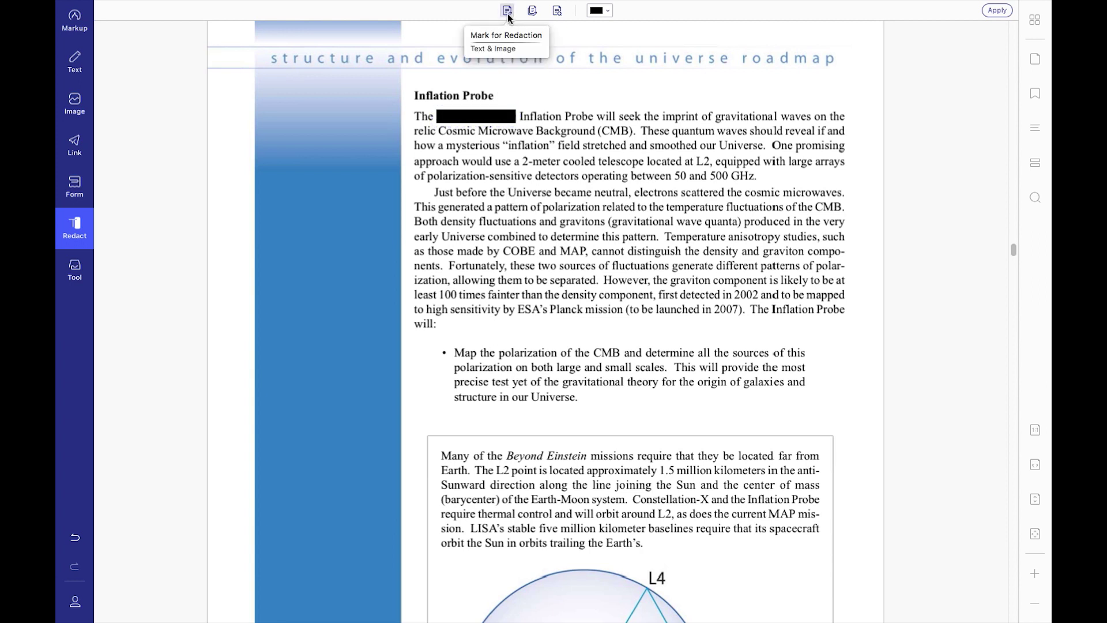
pyautogui.moveTo(522, 161); pyautogui.dragTo(560, 161)
# Search for 'Einstein' and mark all 220 matches for redaction.
pyautogui.click(508, 11)
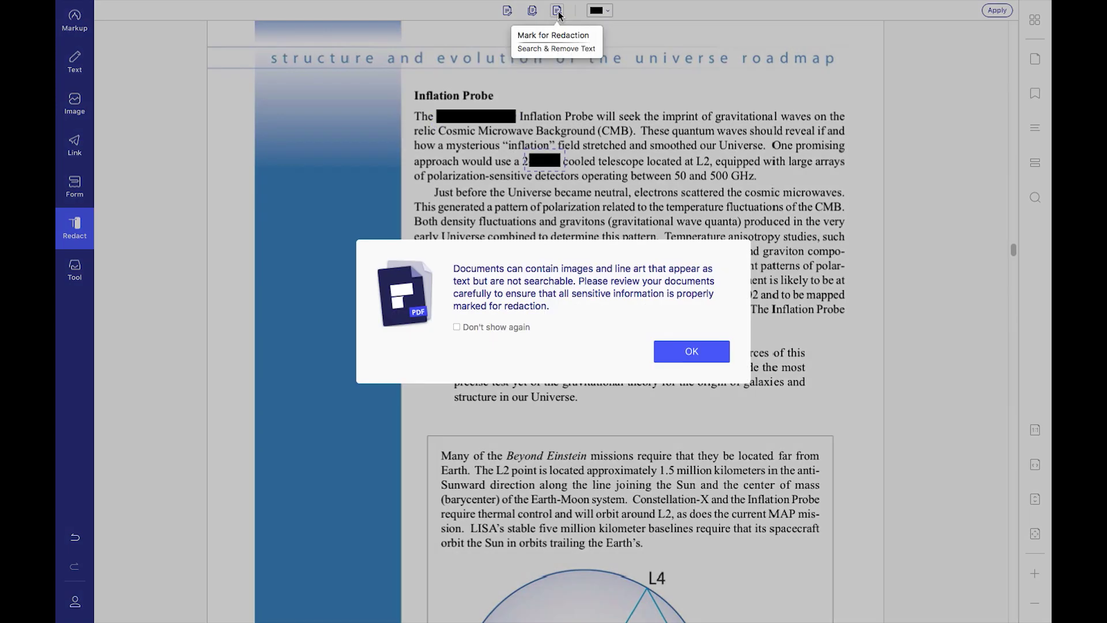
pyautogui.click(663, 351)
pyautogui.write('Einstein')
pyautogui.press('Return')
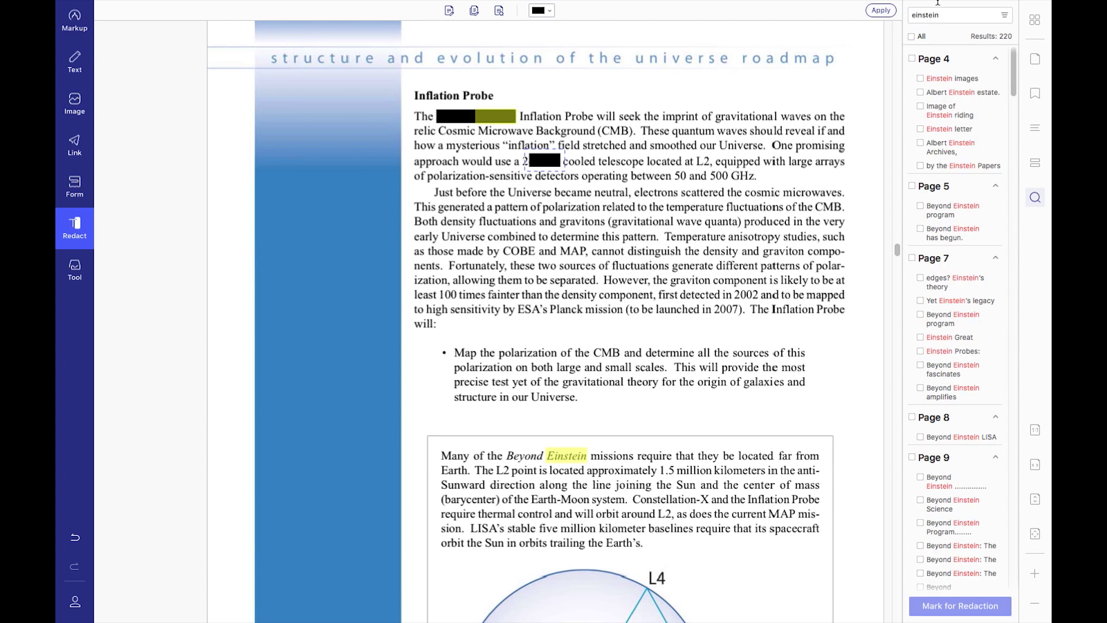
pyautogui.moveTo(958, 4)
pyautogui.scroll(-15, 974, 359)
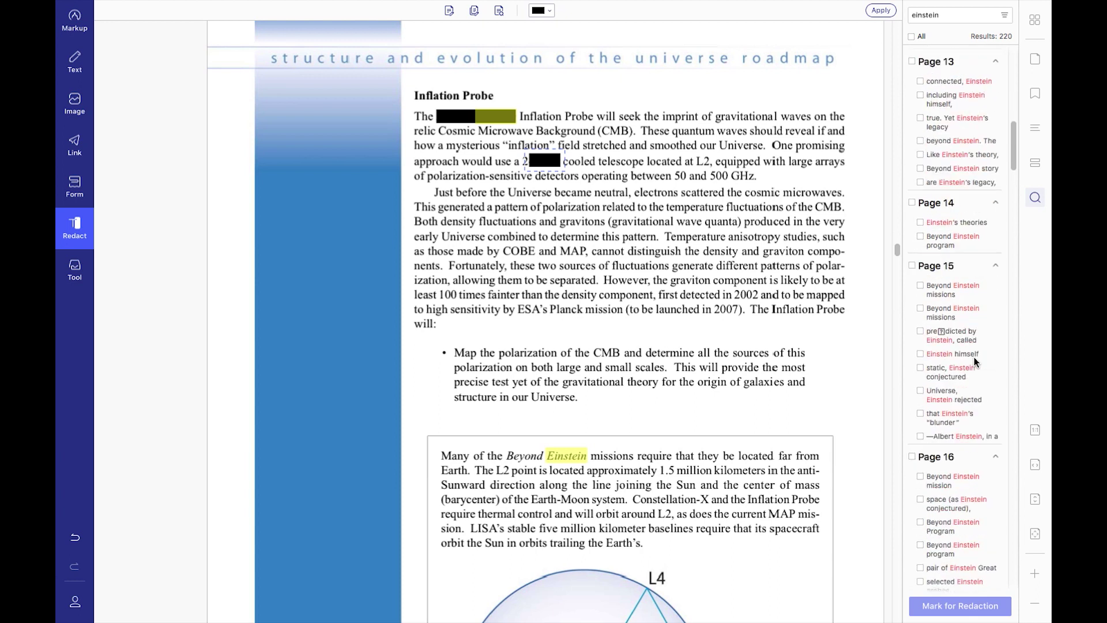
pyautogui.scroll(15, 974, 362)
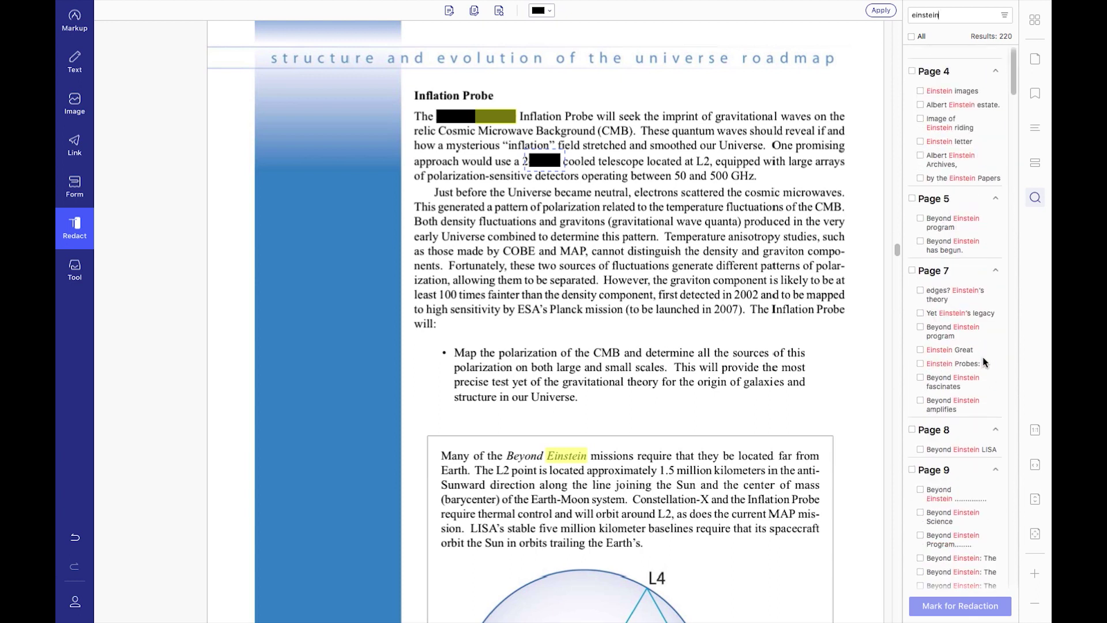
pyautogui.click(911, 37)
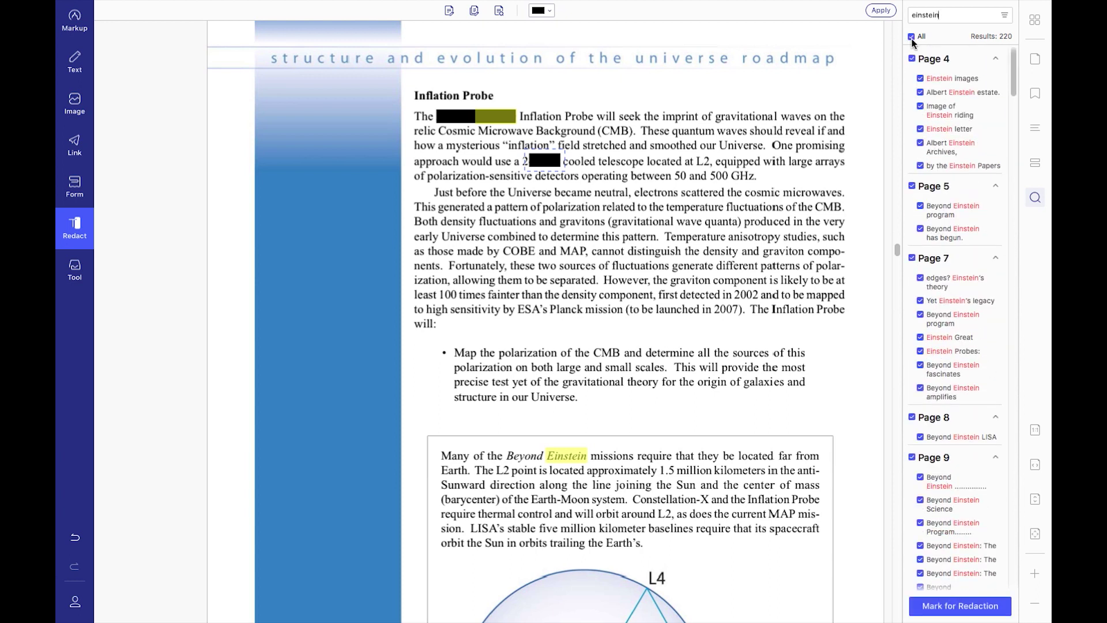
pyautogui.click(961, 606)
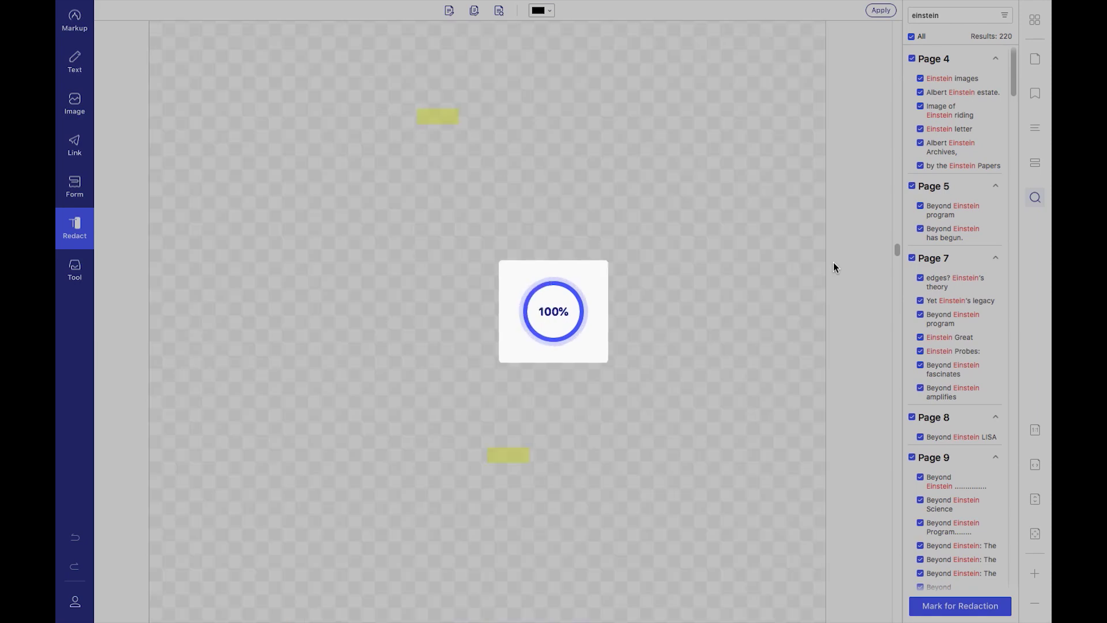
pyautogui.scroll(-20, 560, 337)
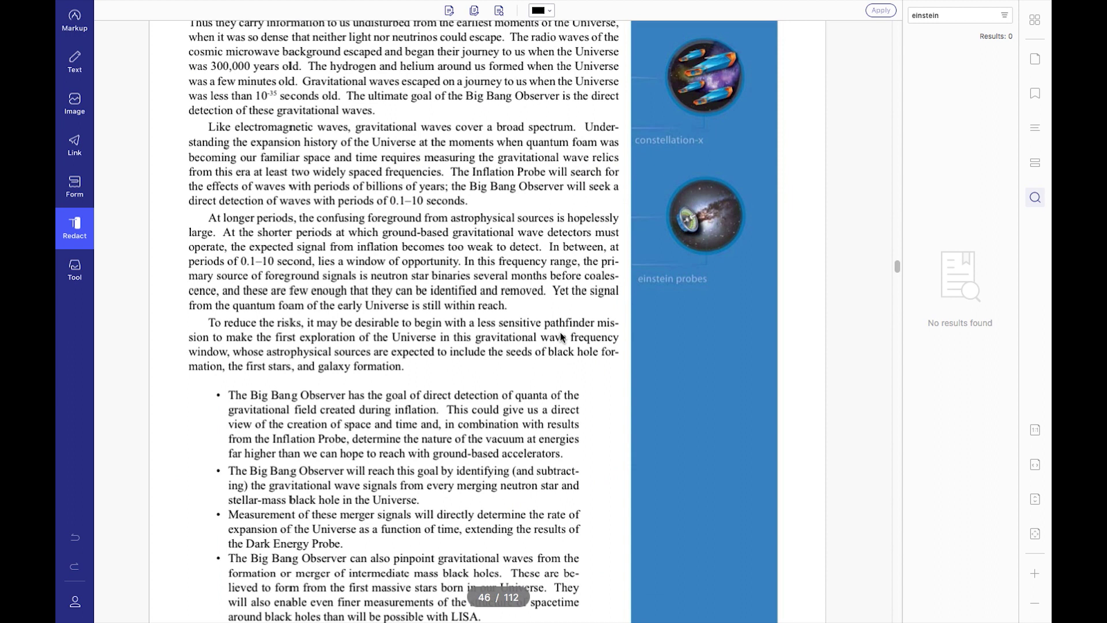
pyautogui.scroll(-15, 560, 337)
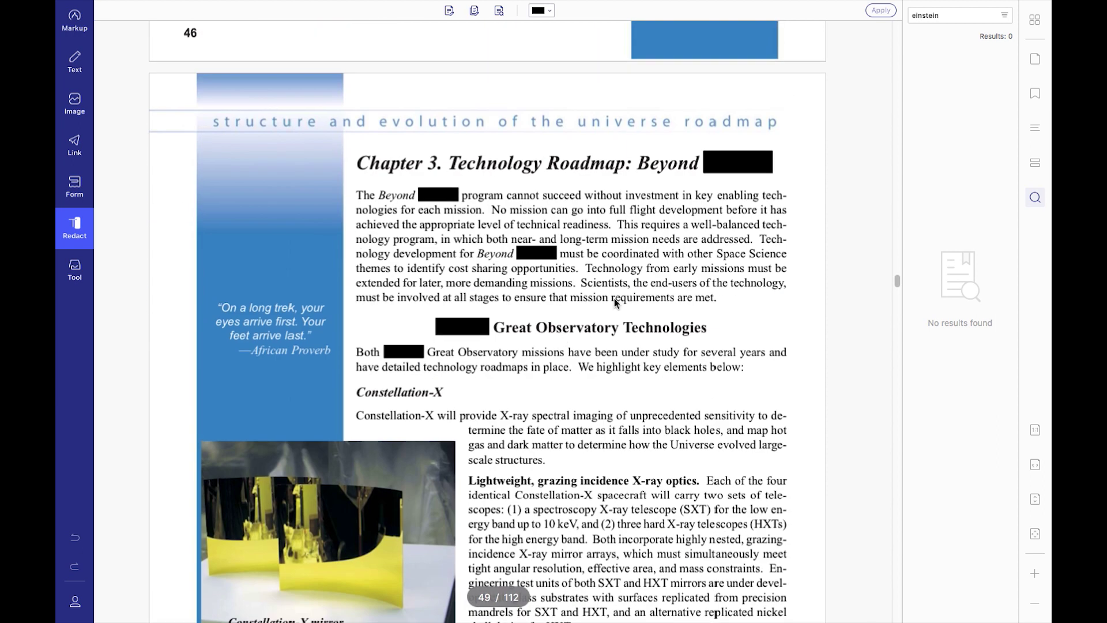
# Start a new text watermark template reading 'confidential'.
pyautogui.click(76, 277)
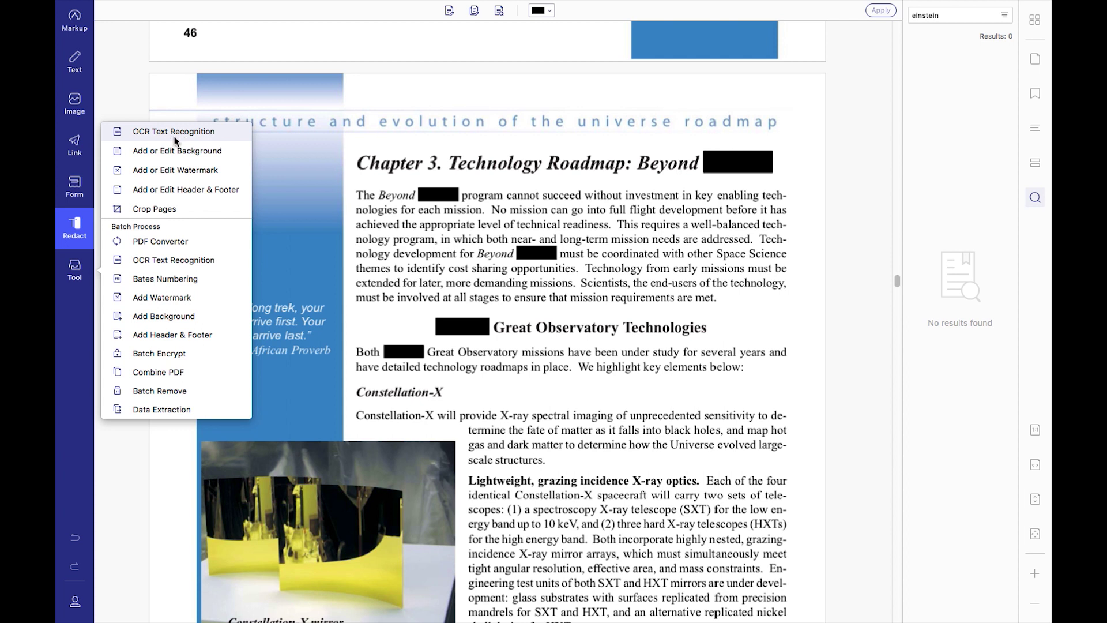
pyautogui.click(180, 170)
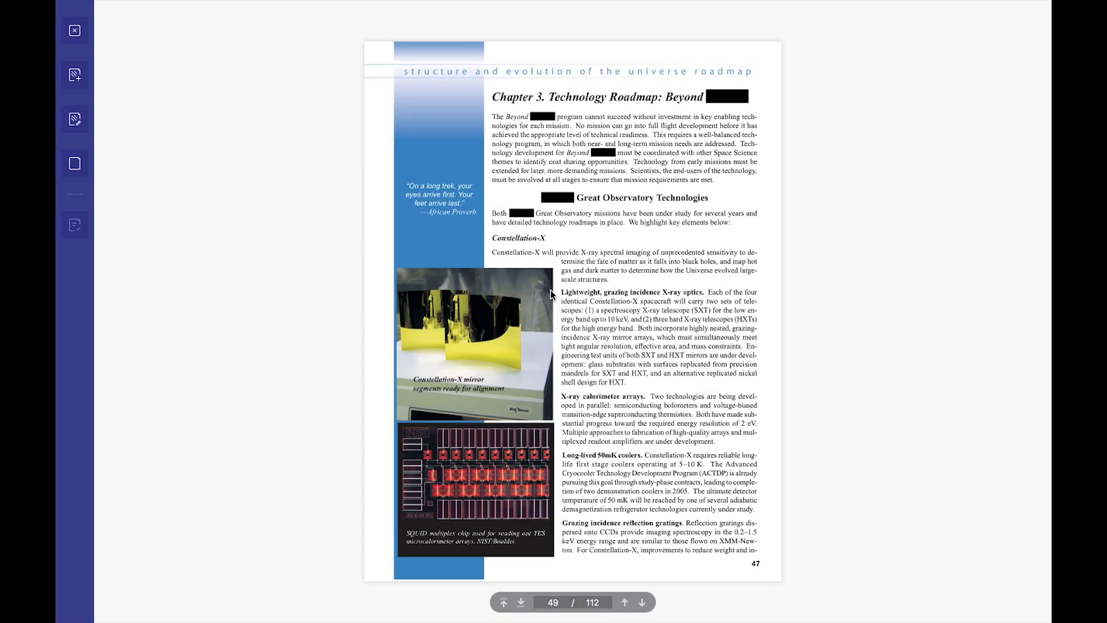
pyautogui.click(76, 74)
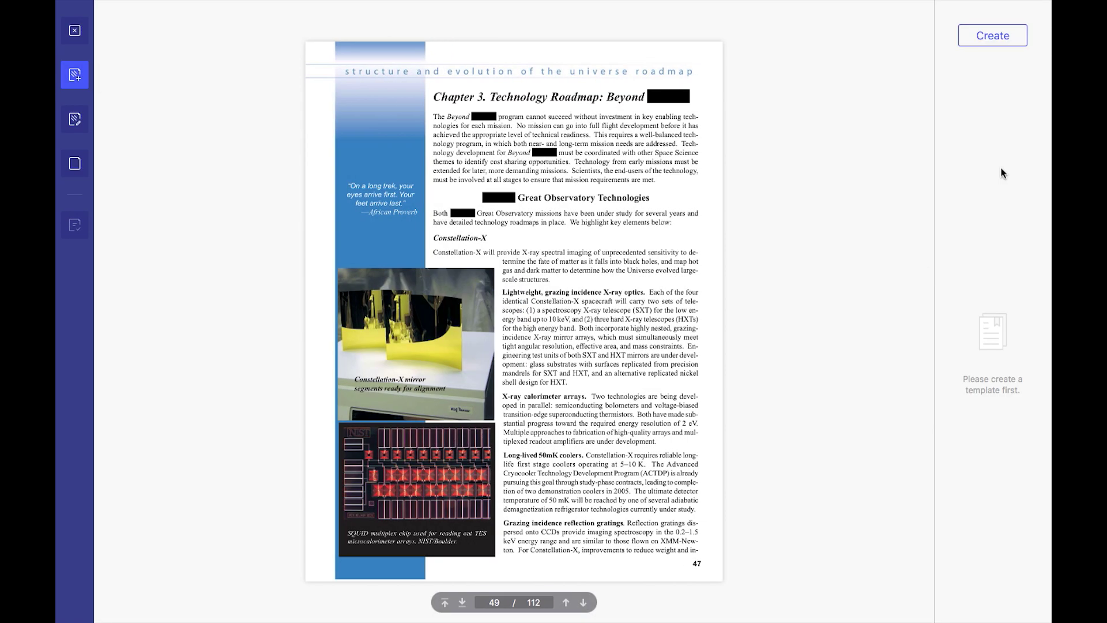
pyautogui.click(995, 46)
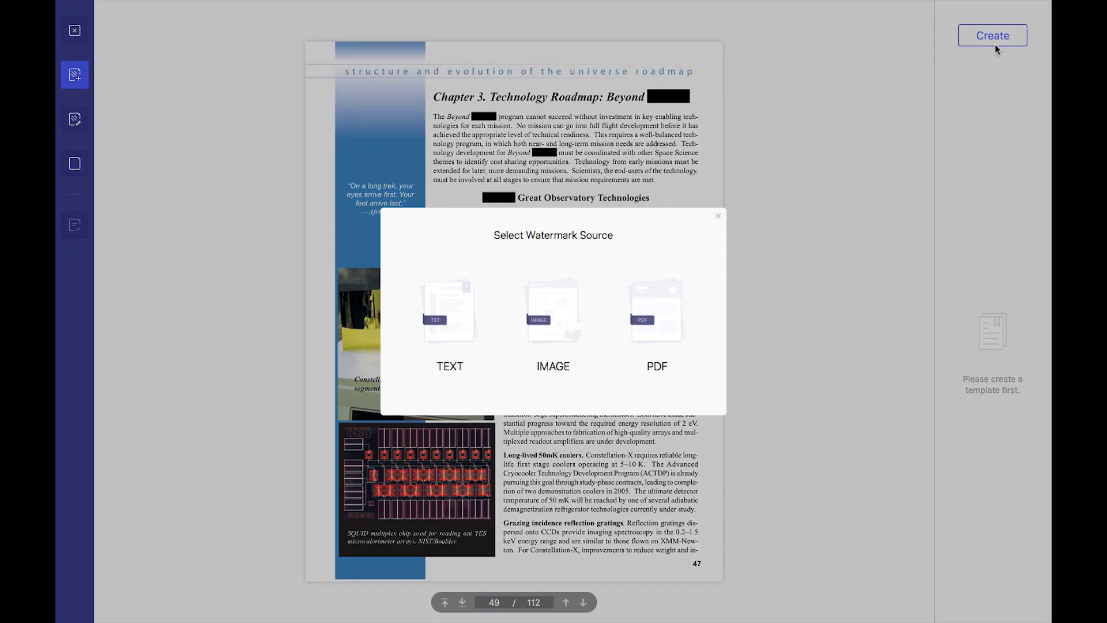
pyautogui.click(452, 326)
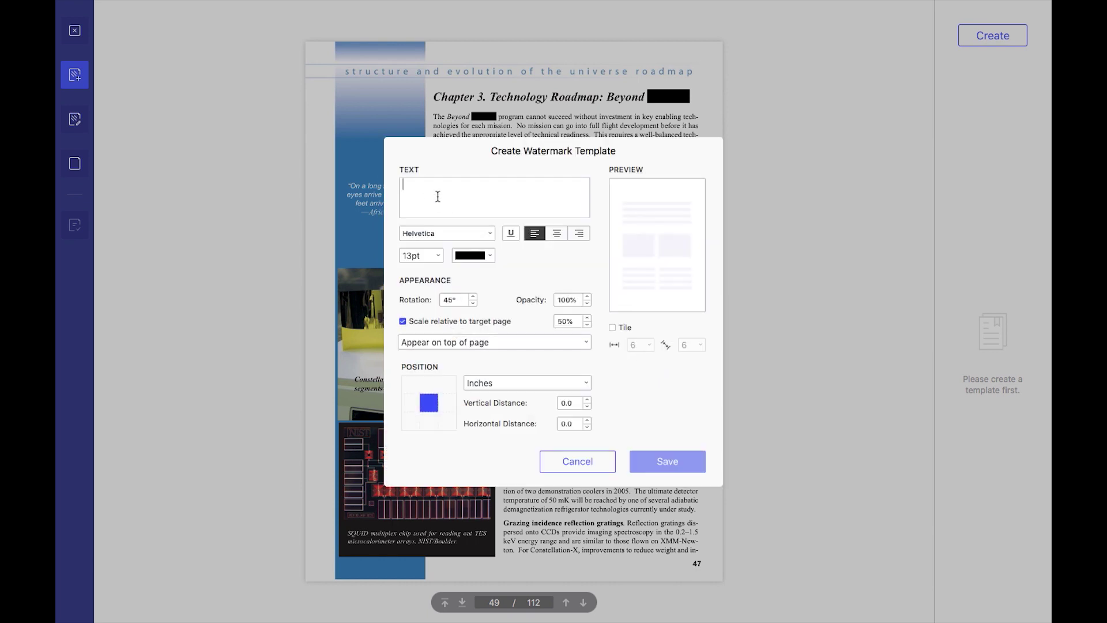
pyautogui.write('con')
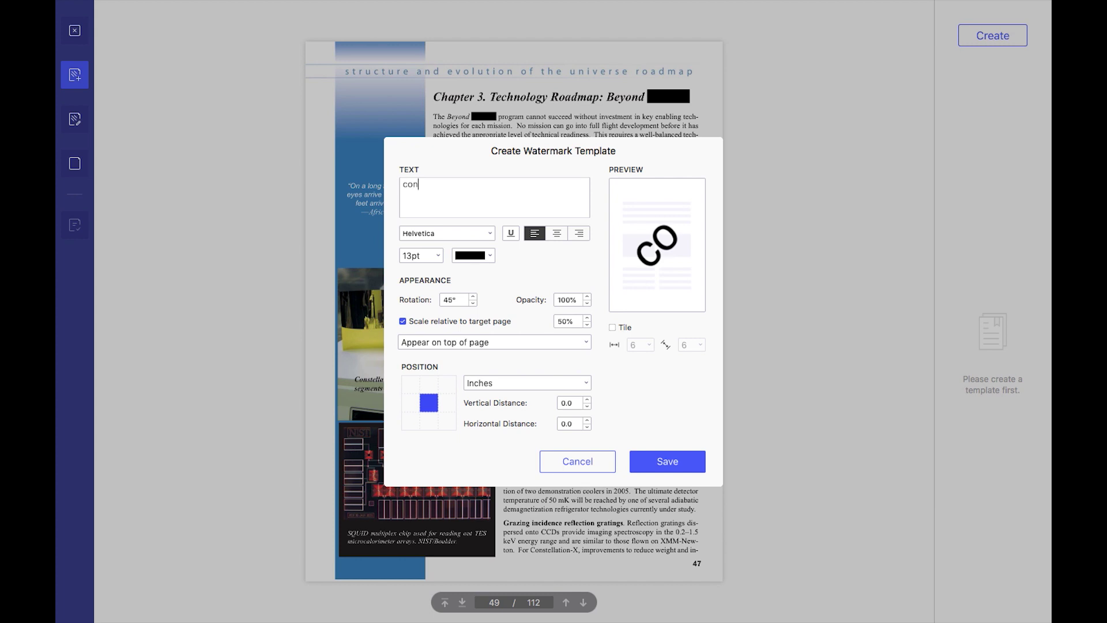
pyautogui.write('fidential')
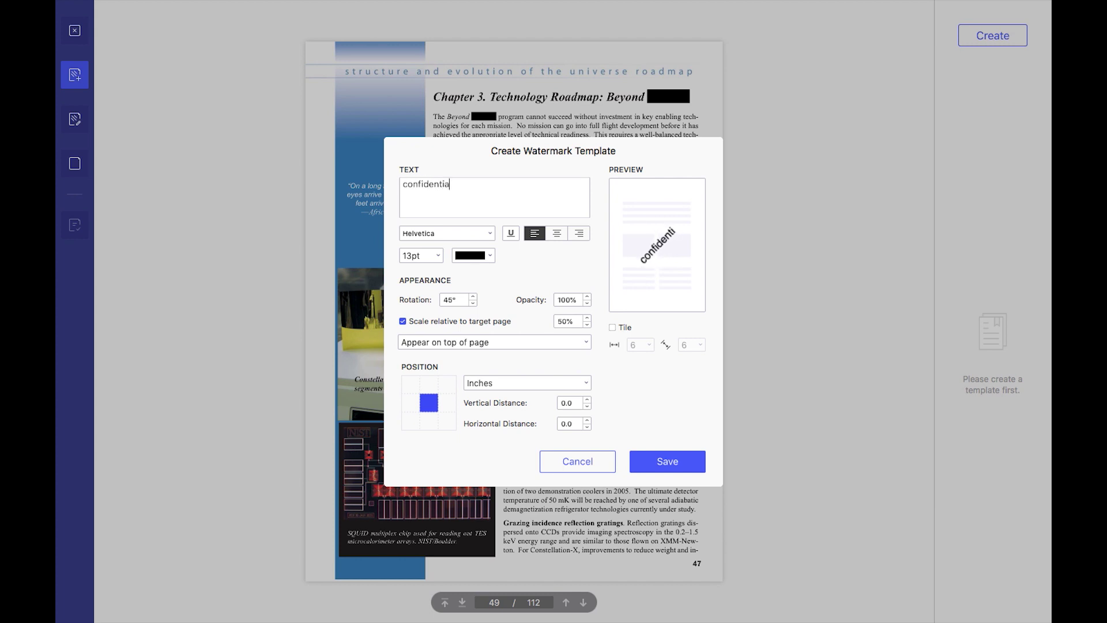
# Set the watermark font size to 72pt and save the template.
pyautogui.click(439, 260)
pyautogui.click(415, 432)
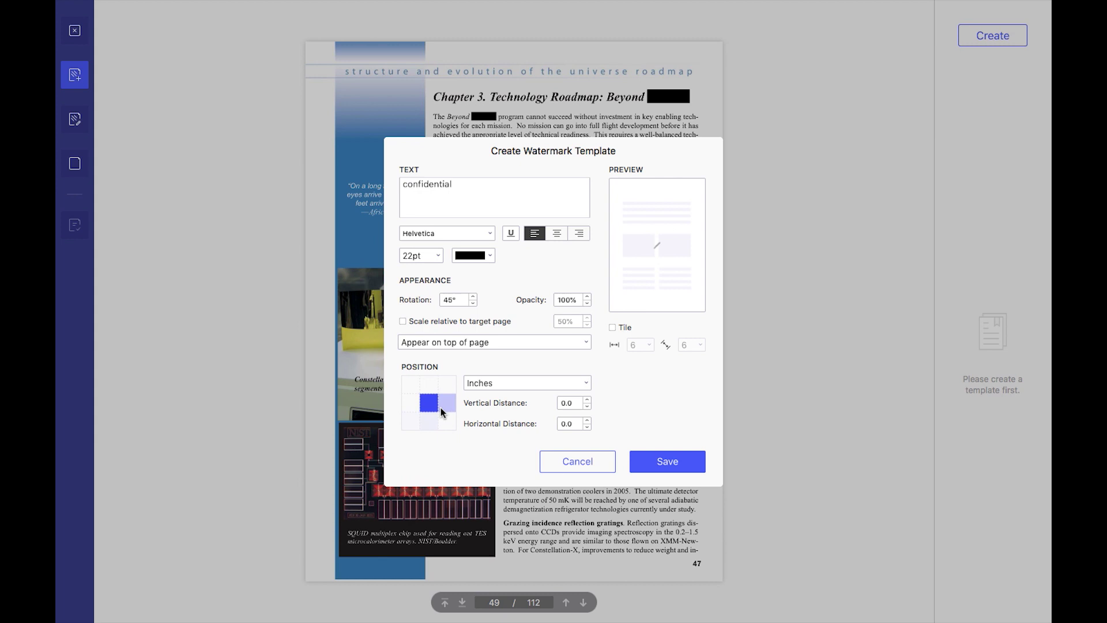
pyautogui.click(439, 255)
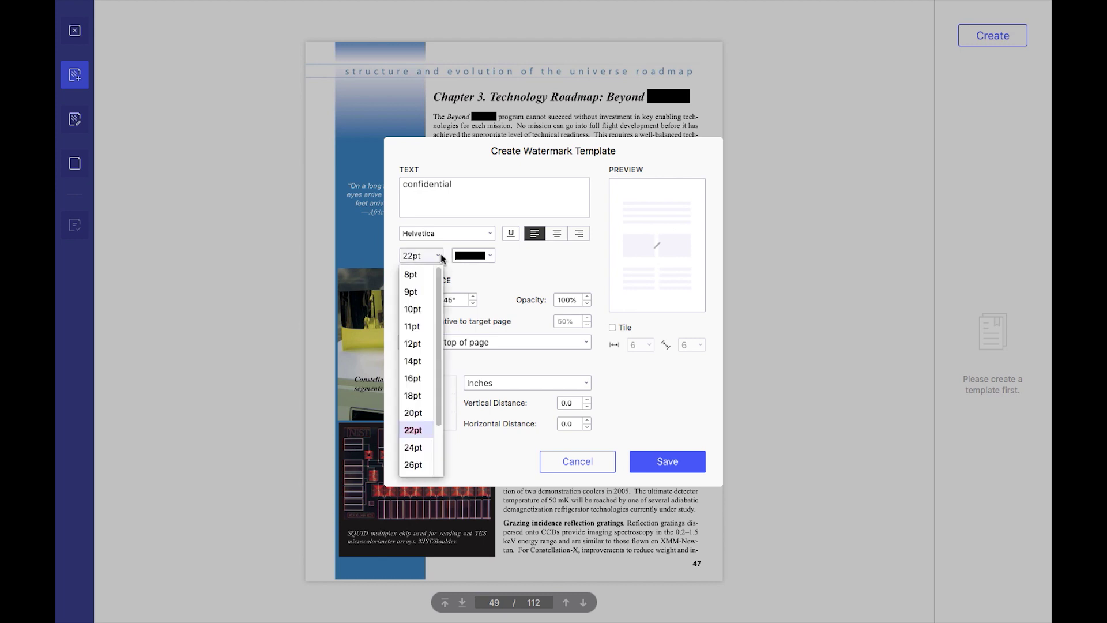
pyautogui.scroll(-3, 421, 455)
pyautogui.click(418, 462)
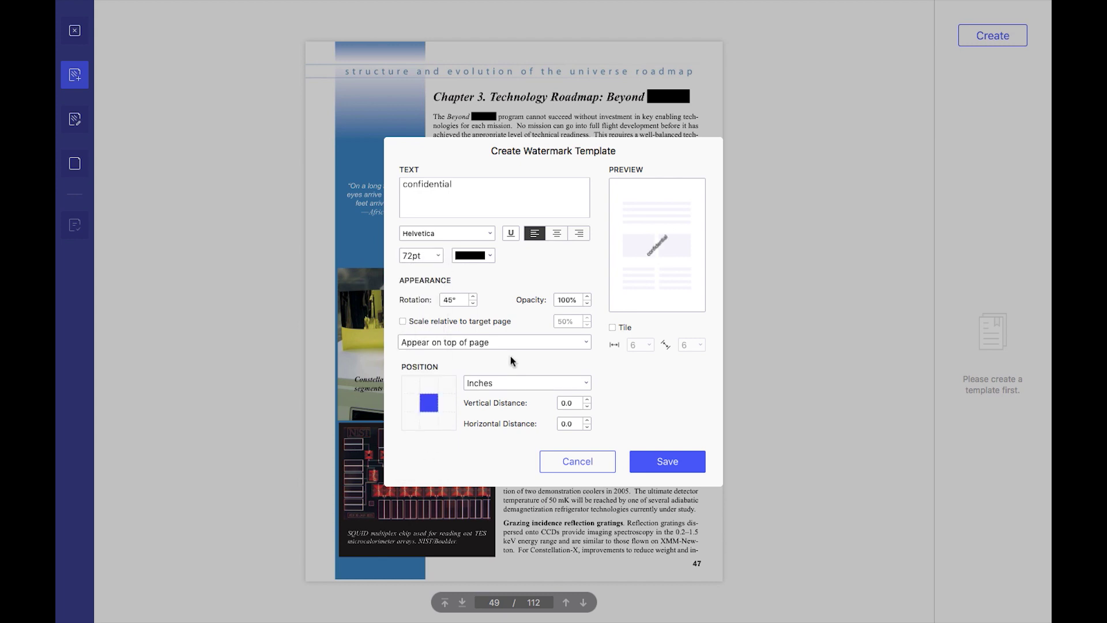
pyautogui.click(649, 467)
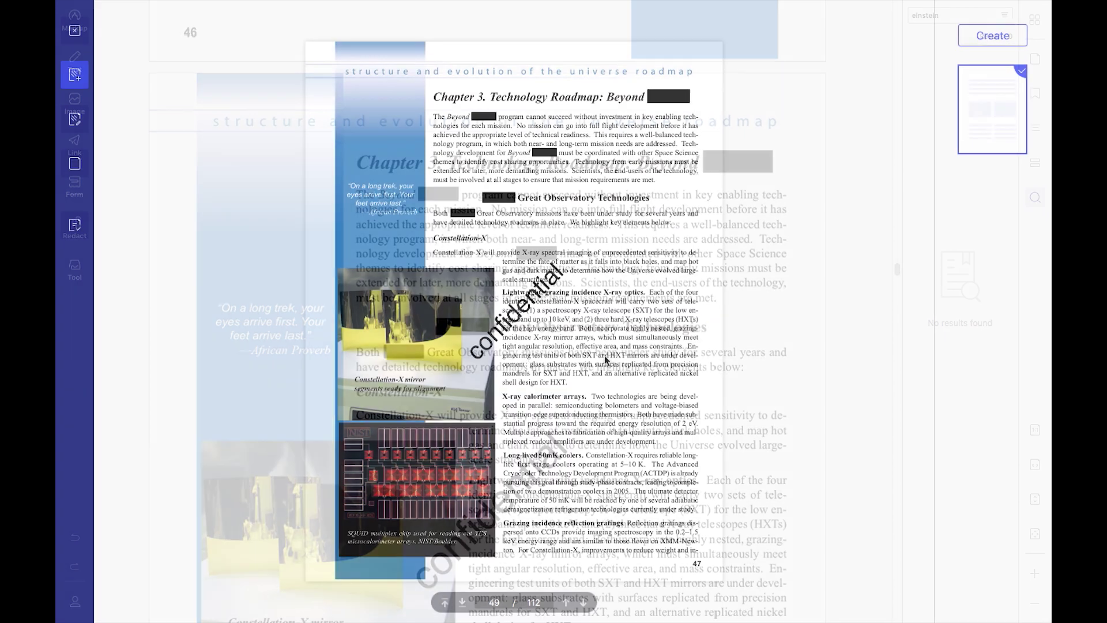
# Open the Batch Process PDF Converter from Tool and leave full-screen mode.
pyautogui.scroll(-10, 527, 359)
pyautogui.scroll(-20, 507, 334)
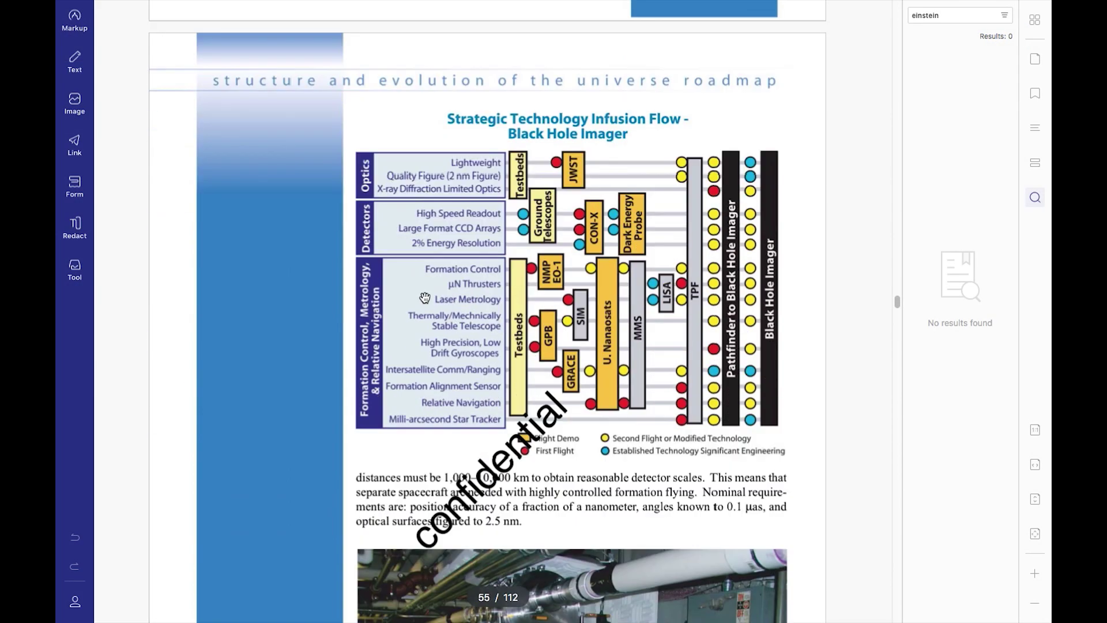
pyautogui.click(80, 274)
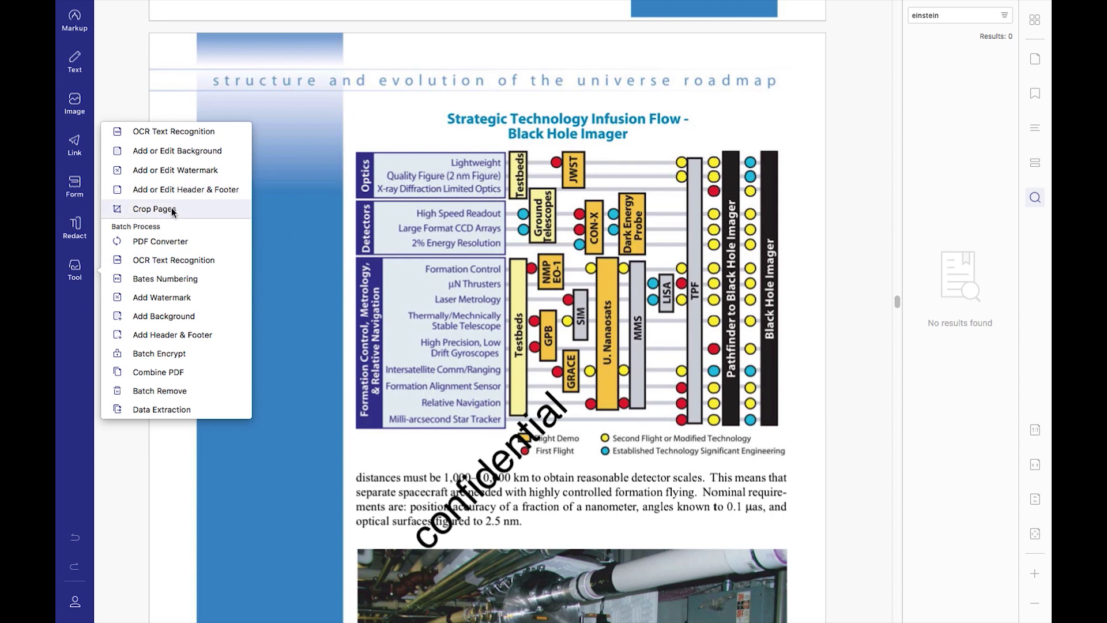
pyautogui.click(164, 242)
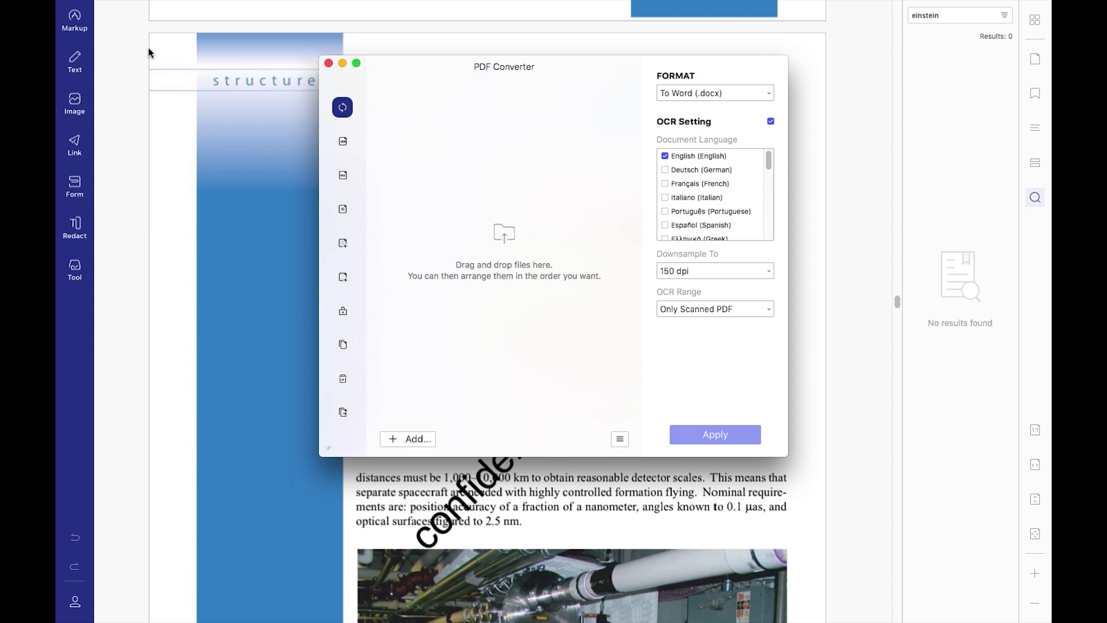
pyautogui.click(92, 25)
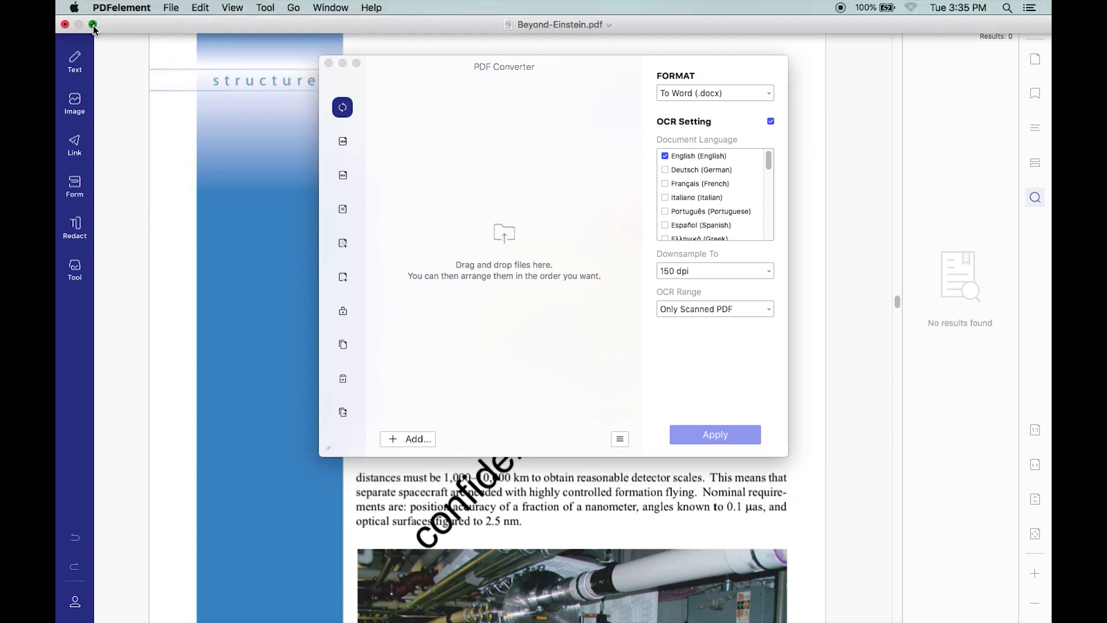
# Queue a-briefer-history-of-time.pdf and Inspection Form.pdf from the desktop PDF folder in the converter.
pyautogui.click(93, 25)
pyautogui.doubleClick(109, 76)
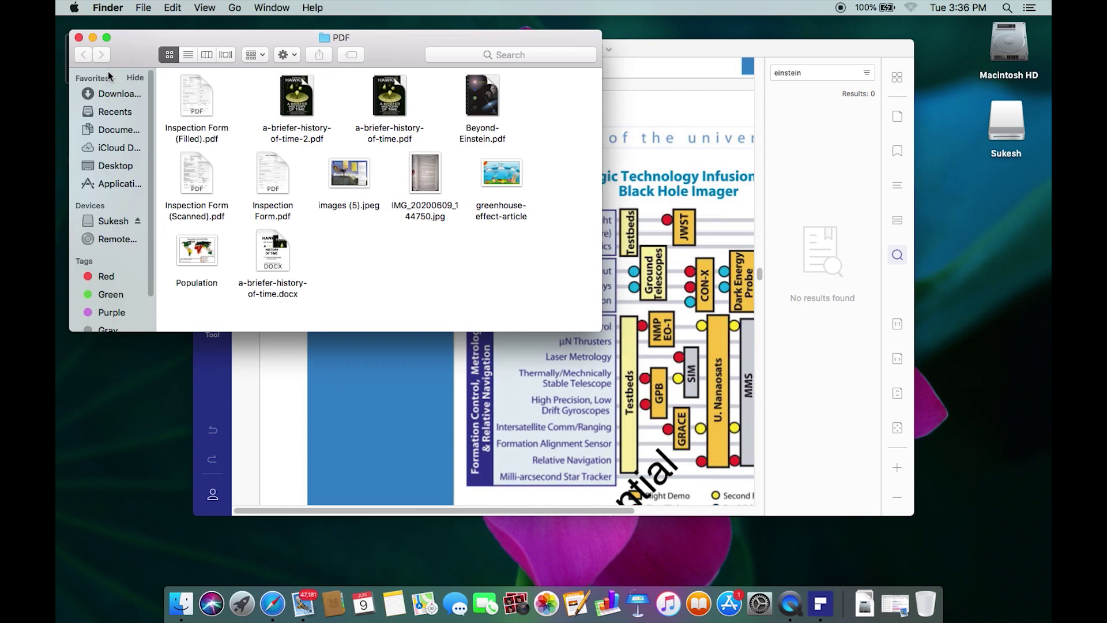
pyautogui.moveTo(395, 120); pyautogui.dragTo(459, 364)
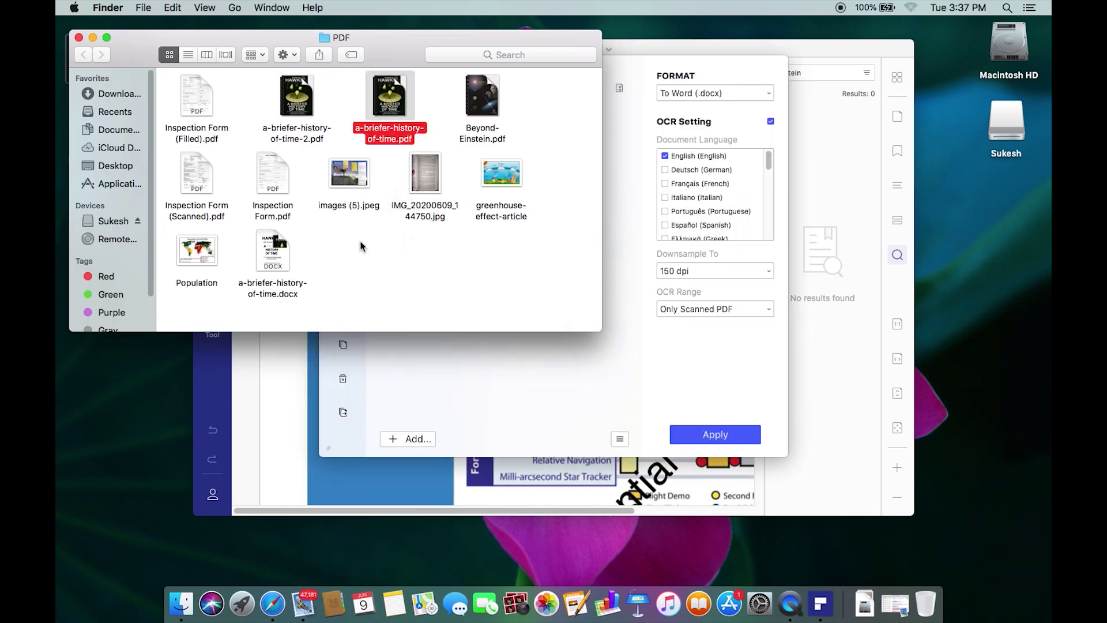
pyautogui.moveTo(273, 176); pyautogui.dragTo(421, 383)
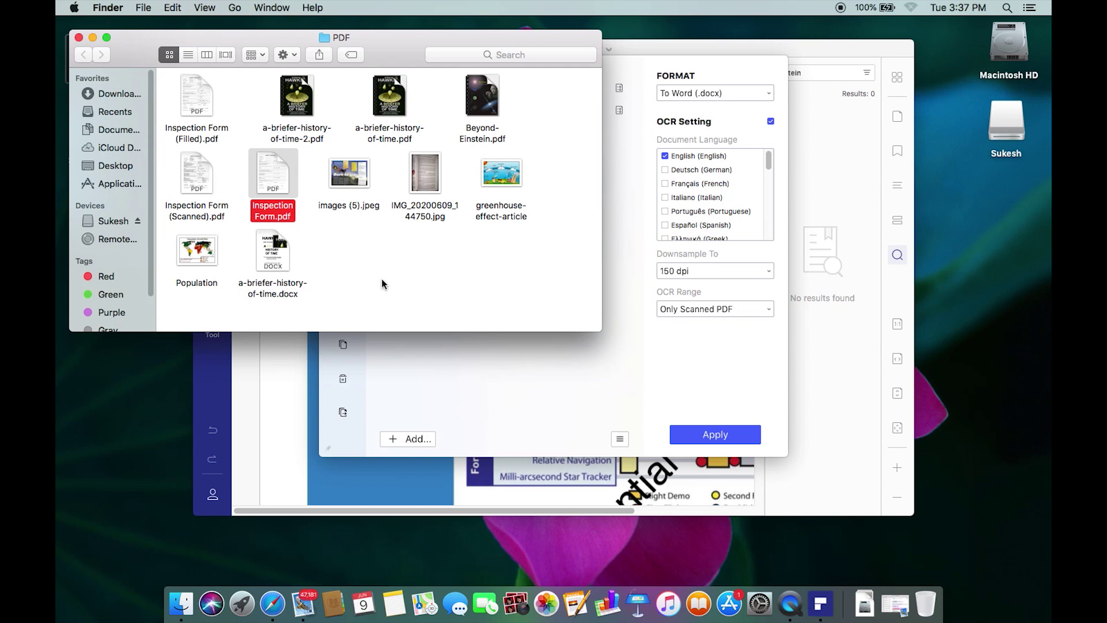
pyautogui.click(79, 38)
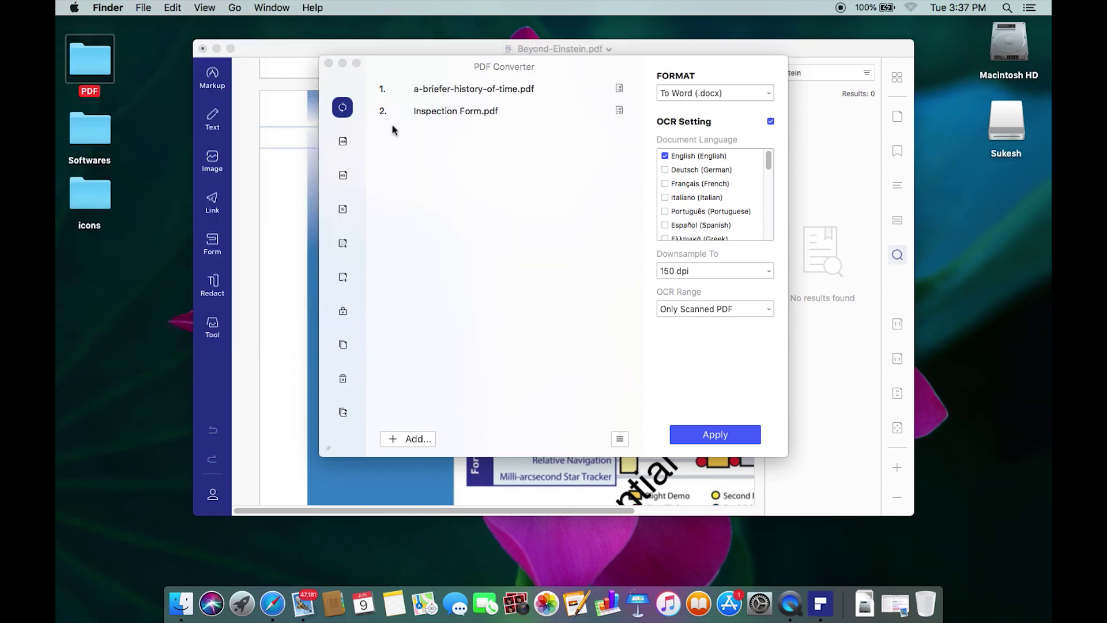
# Keep Word (.docx) as the output format and leave the OCR setting unchecked.
pyautogui.click(704, 95)
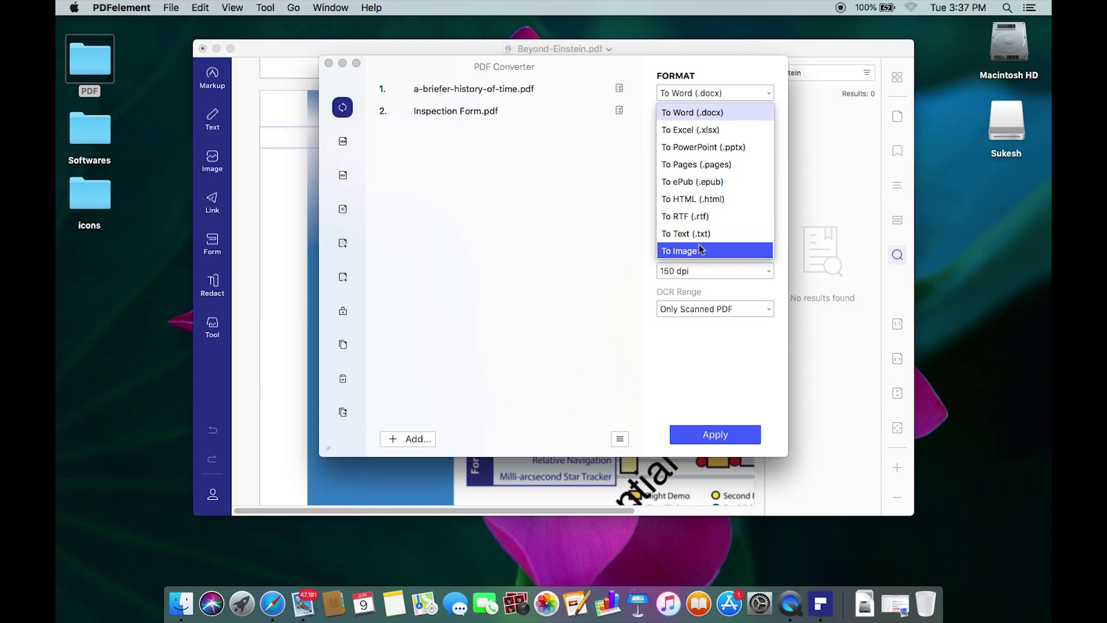
pyautogui.click(713, 93)
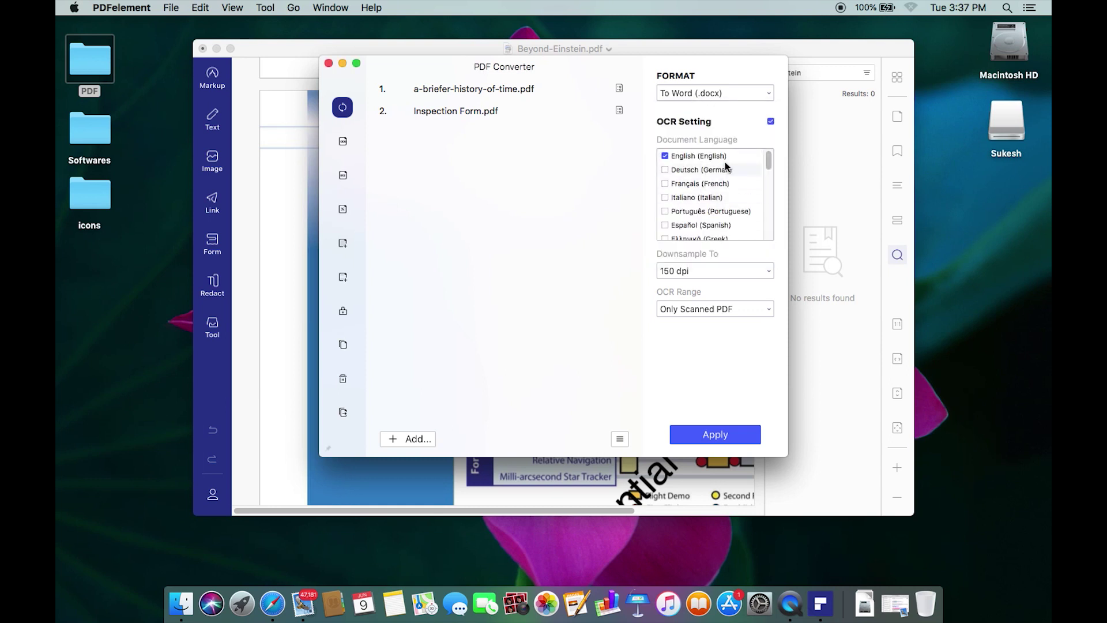
pyautogui.click(770, 123)
pyautogui.click(770, 123)
pyautogui.click(771, 121)
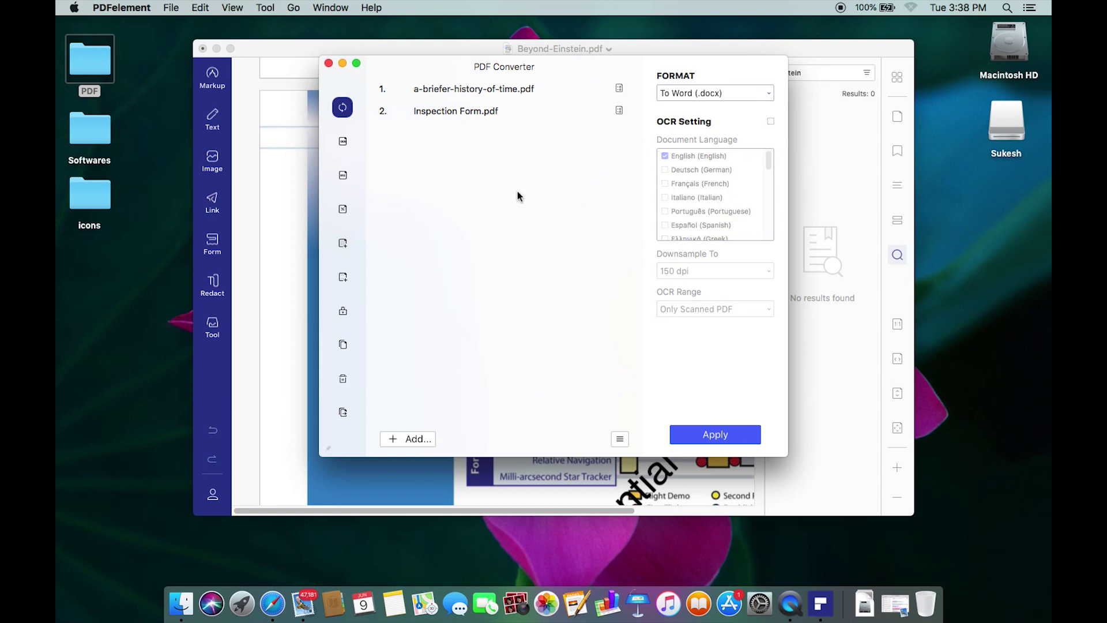
pyautogui.moveTo(351, 168)
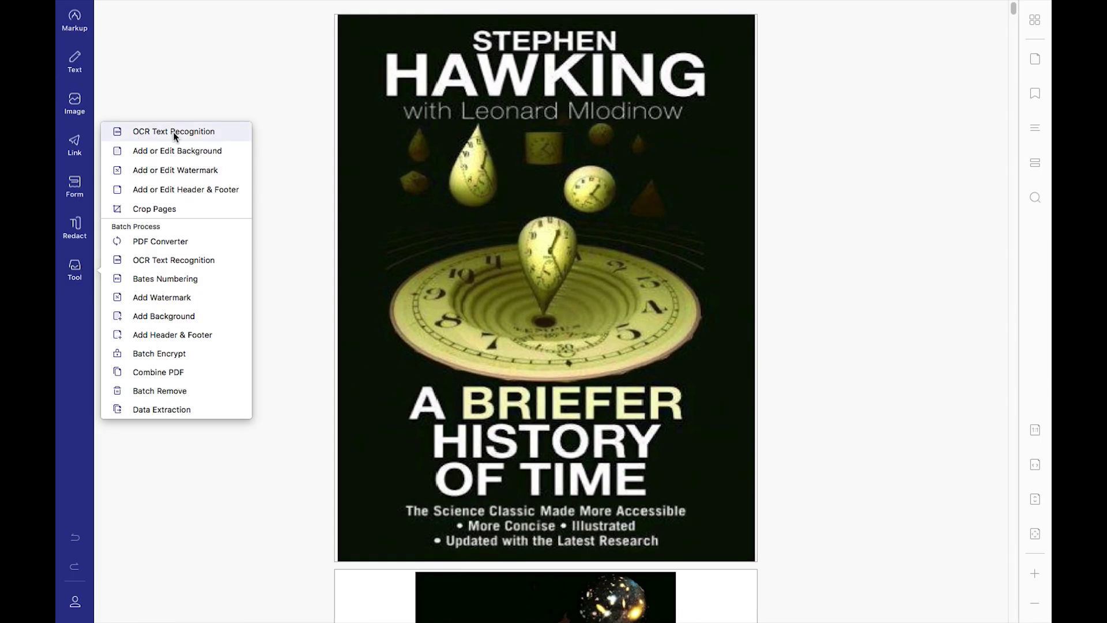
# Run English OCR on all pages of the book cover with Editable Text output.
pyautogui.click(156, 135)
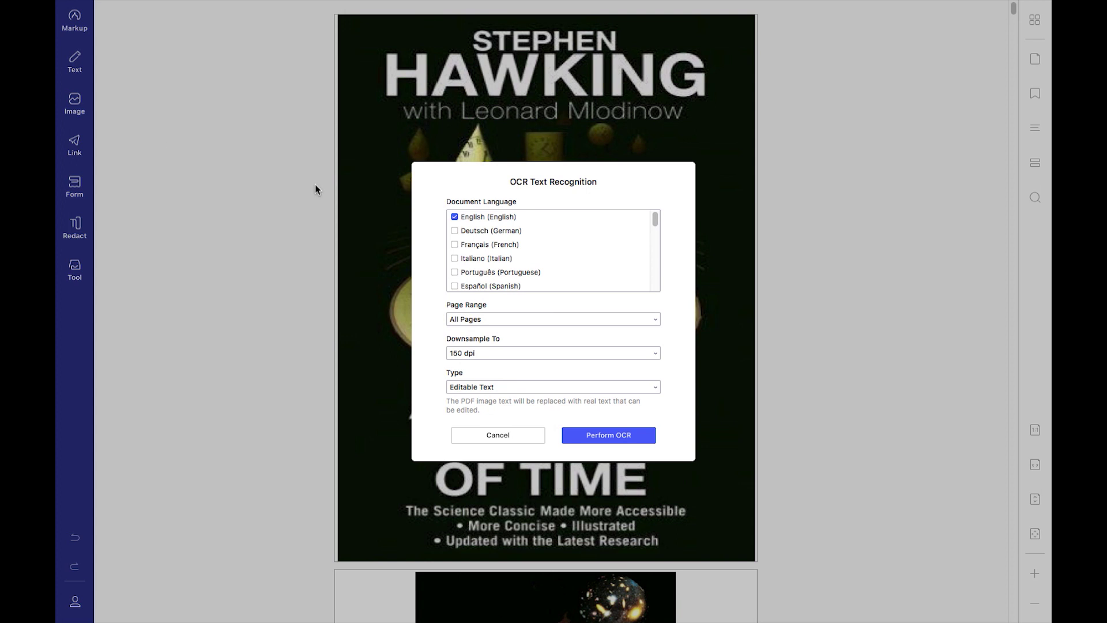
pyautogui.scroll(-10, 507, 270)
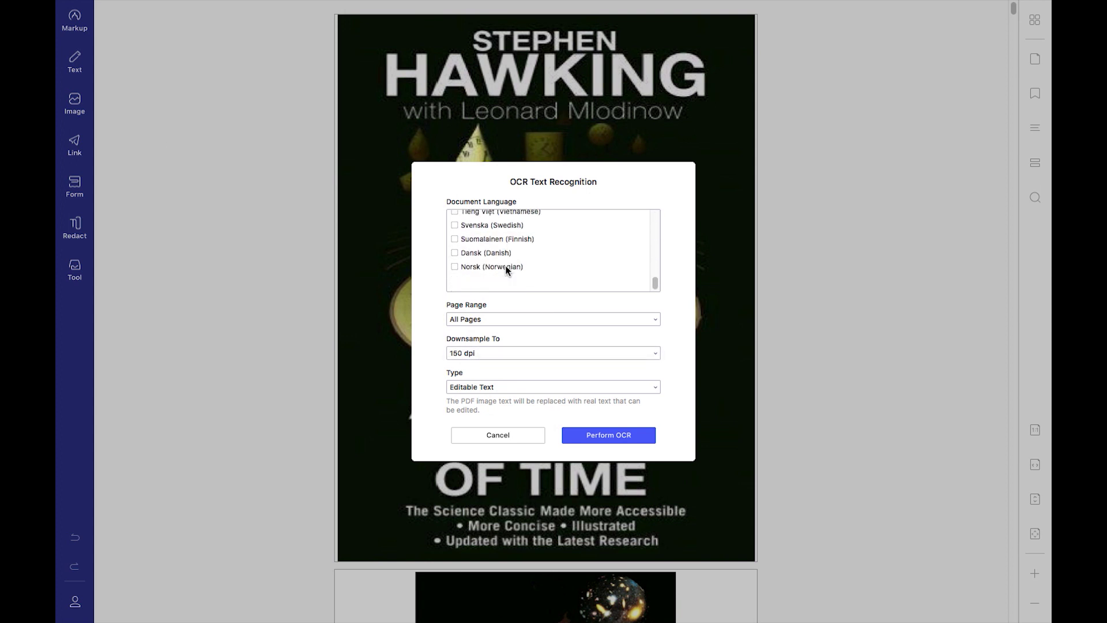
pyautogui.scroll(10, 507, 270)
pyautogui.scroll(-5, 507, 269)
pyautogui.scroll(5, 507, 269)
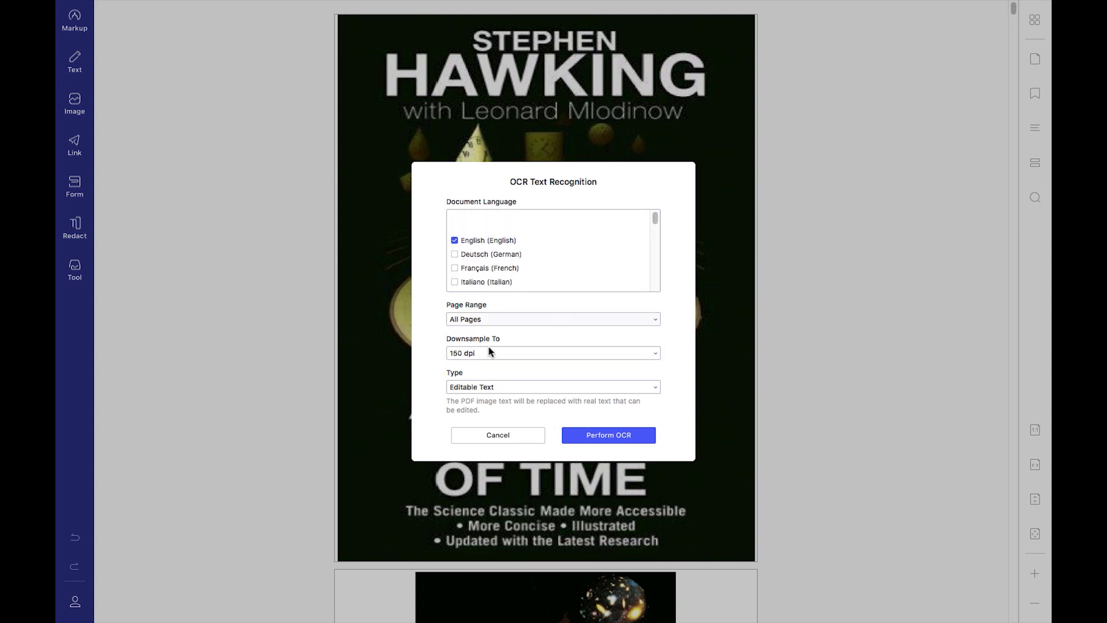
pyautogui.click(480, 386)
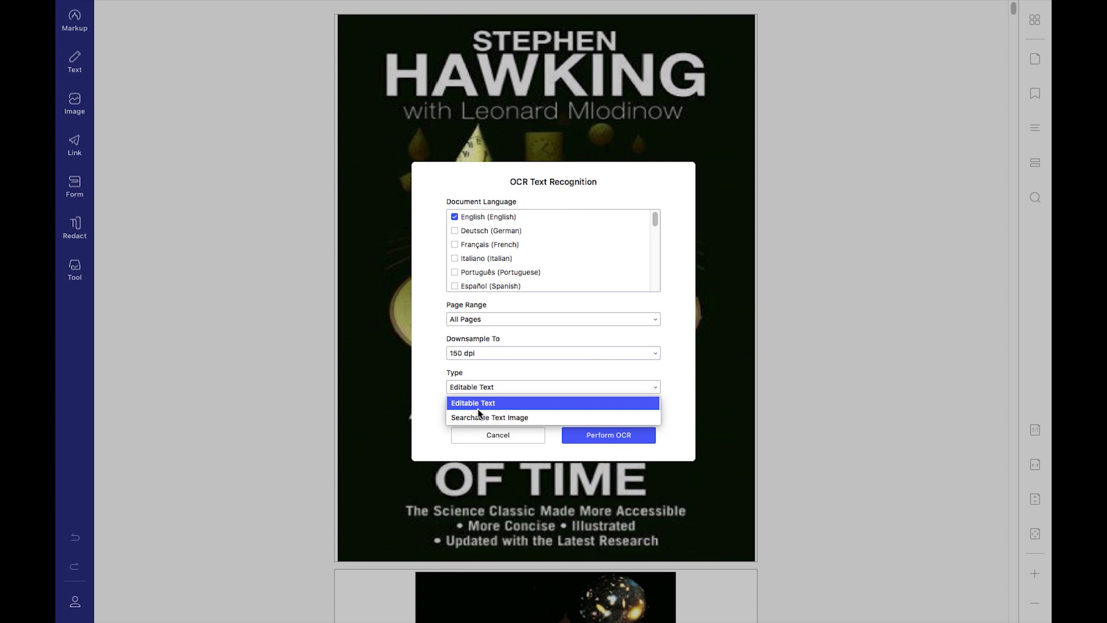
pyautogui.click(478, 406)
pyautogui.click(609, 434)
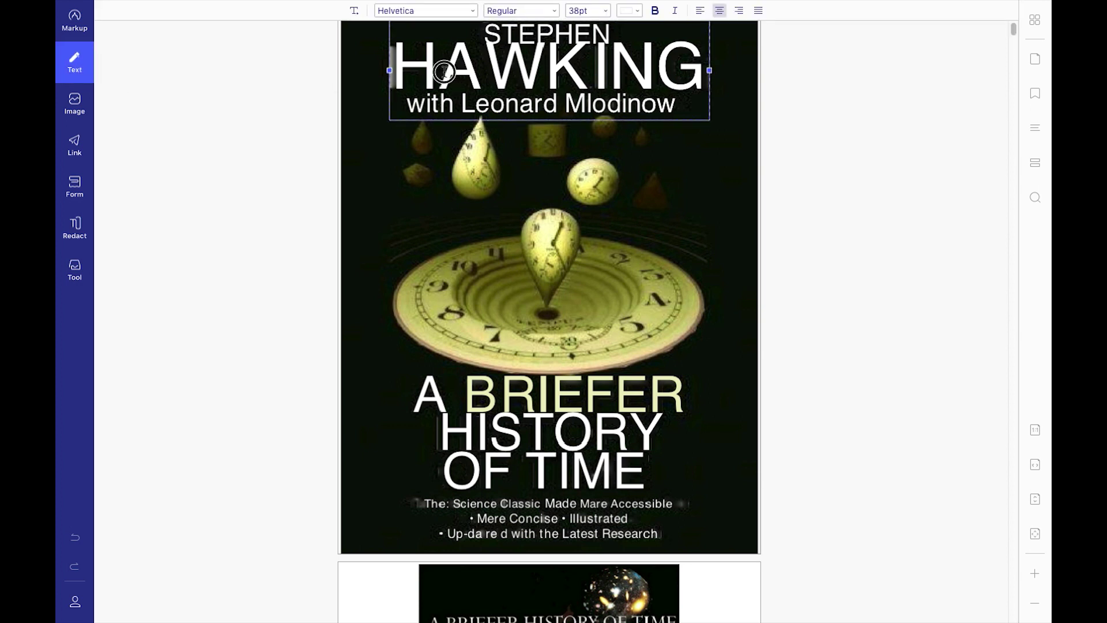
# Insert 'hi', 'there' and 'hello' on new lines in the HAWKING cover title.
pyautogui.click(443, 71)
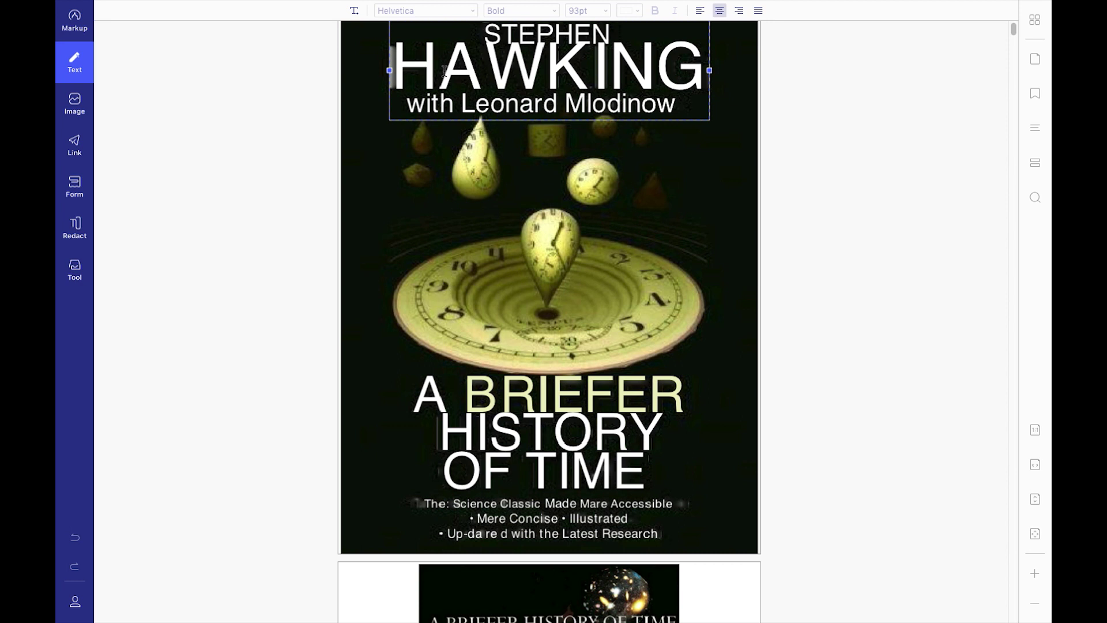
pyautogui.write('hi')
pyautogui.press('Return')
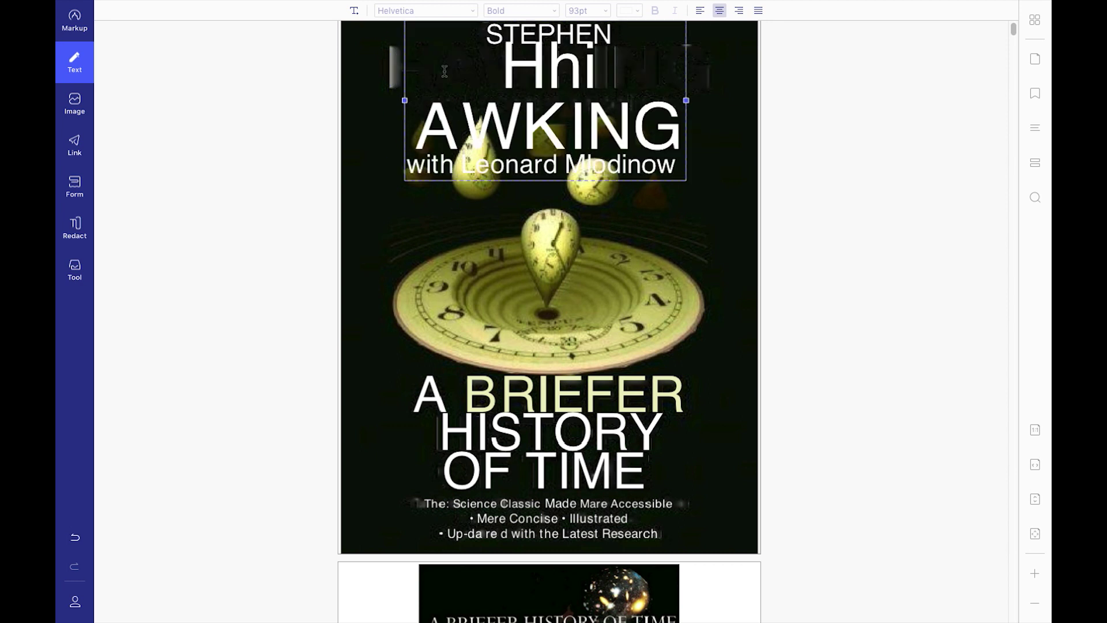
pyautogui.write('there')
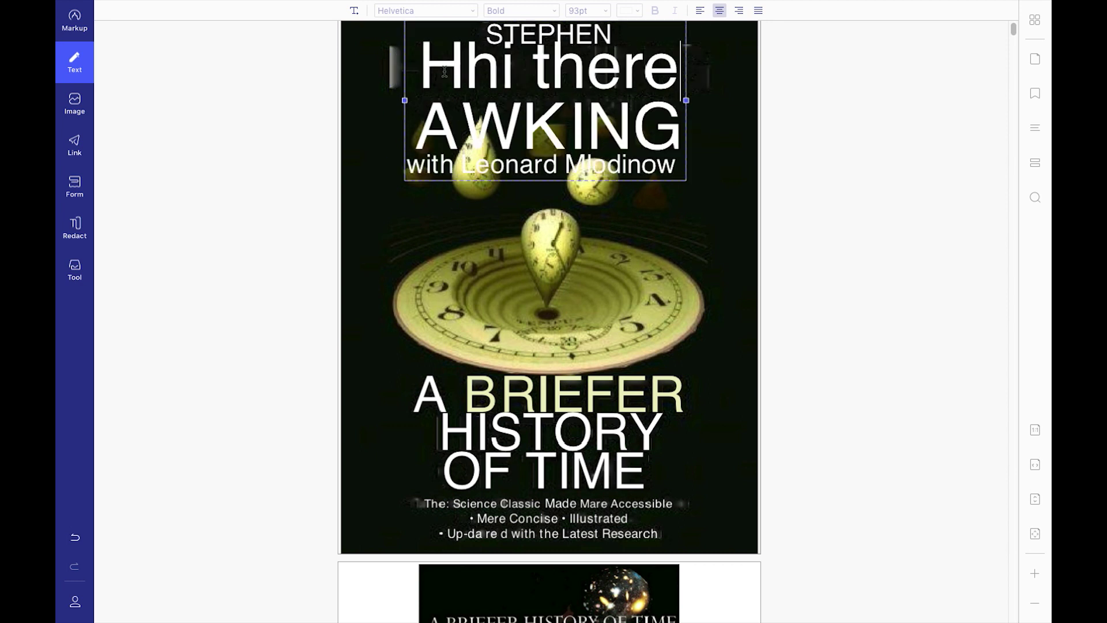
pyautogui.press('Return')
pyautogui.write('hello')
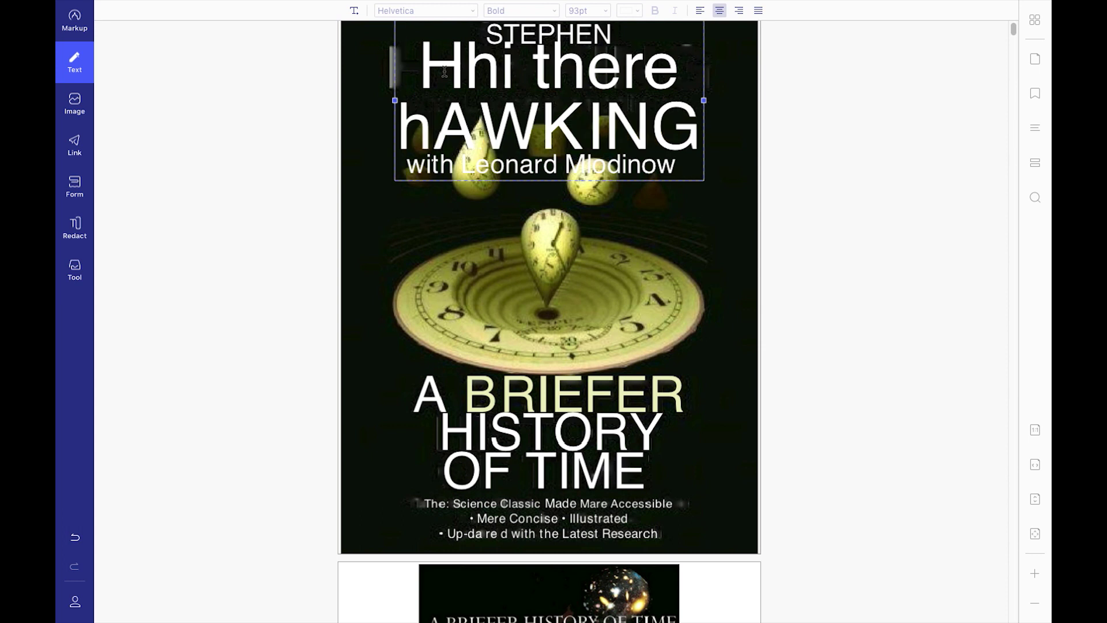
pyautogui.click(74, 268)
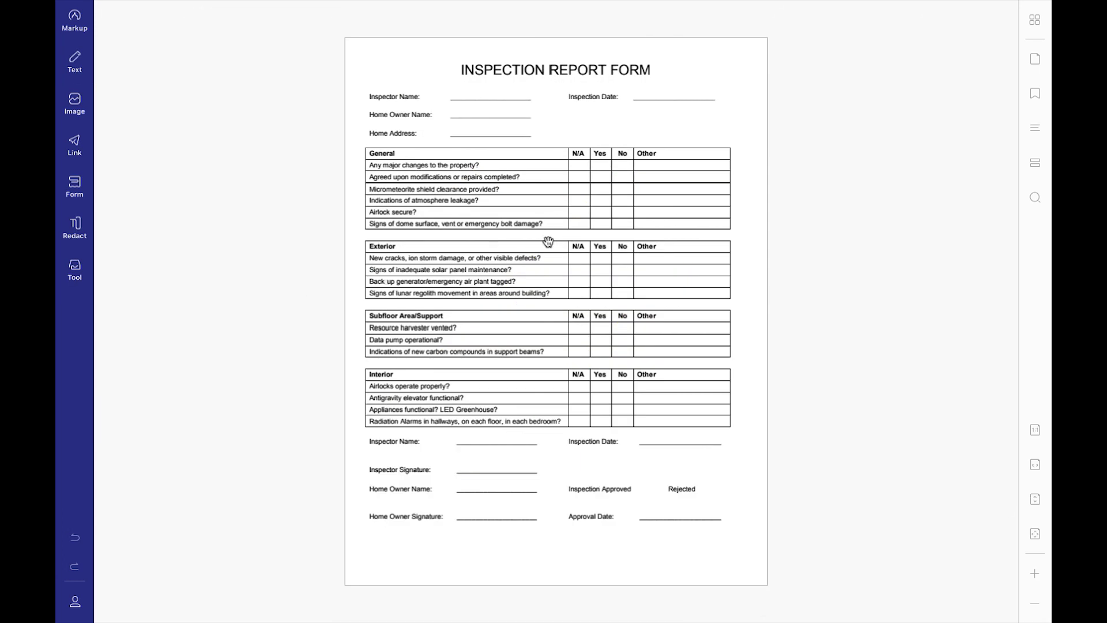
# Zoom into the inspection form and draw a text field along the Inspector Name line.
pyautogui.click(1035, 573)
pyautogui.click(1036, 573)
pyautogui.click(1036, 573)
pyautogui.click(1035, 573)
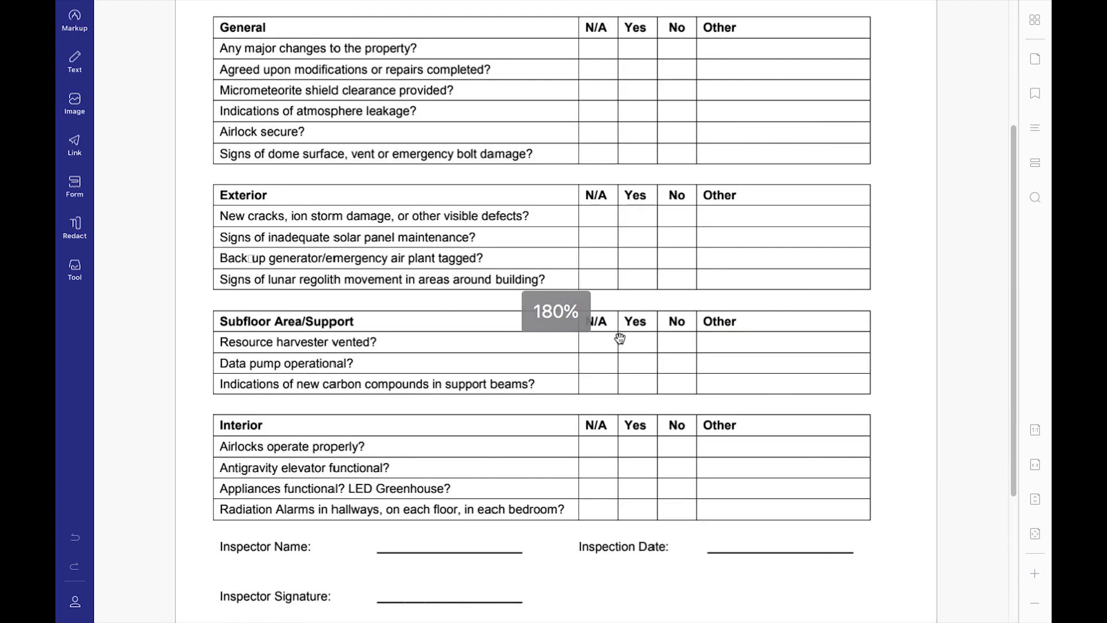
pyautogui.scroll(-2, 619, 338)
pyautogui.scroll(5, 619, 338)
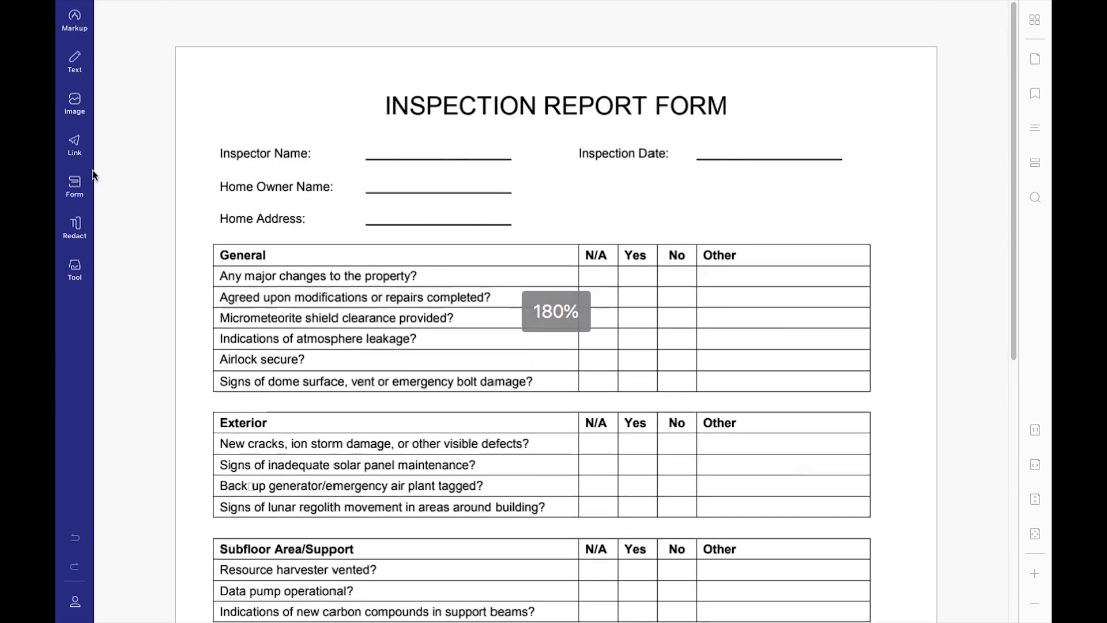
pyautogui.click(77, 186)
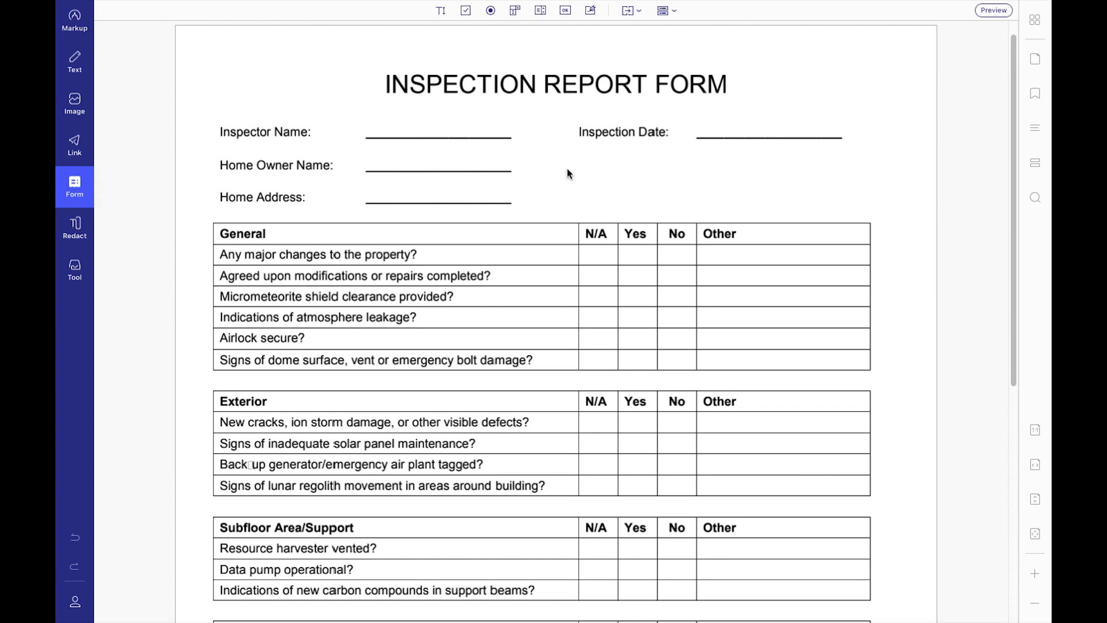
pyautogui.click(440, 10)
pyautogui.moveTo(370, 117); pyautogui.dragTo(511, 137)
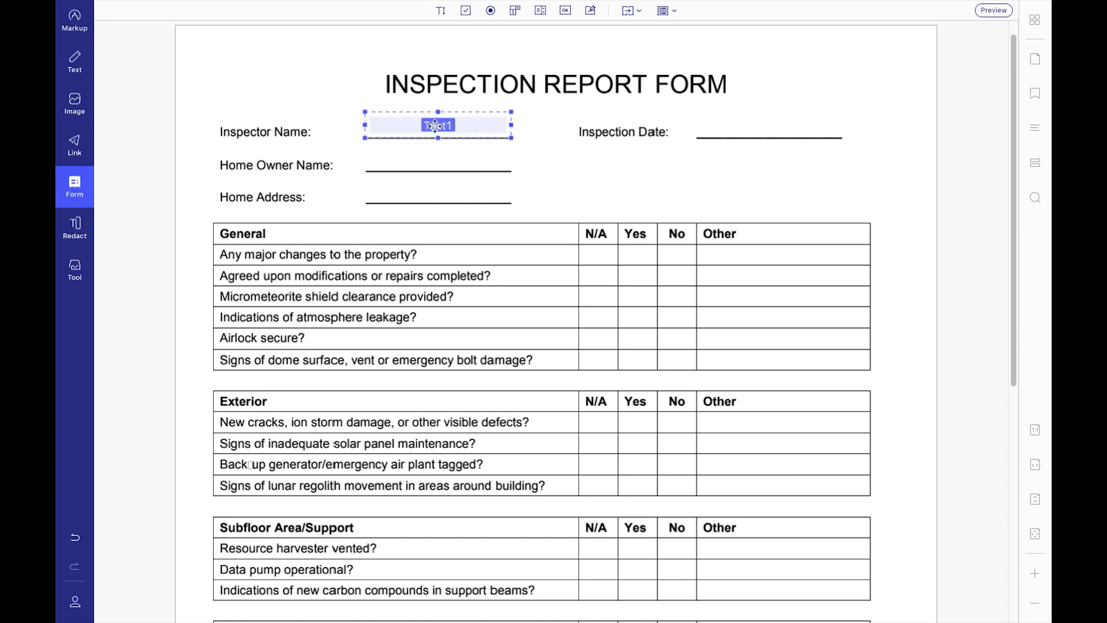
# Enter a sample inspector name in the new Inspector Name field.
pyautogui.click(79, 32)
pyautogui.click(78, 33)
pyautogui.click(403, 132)
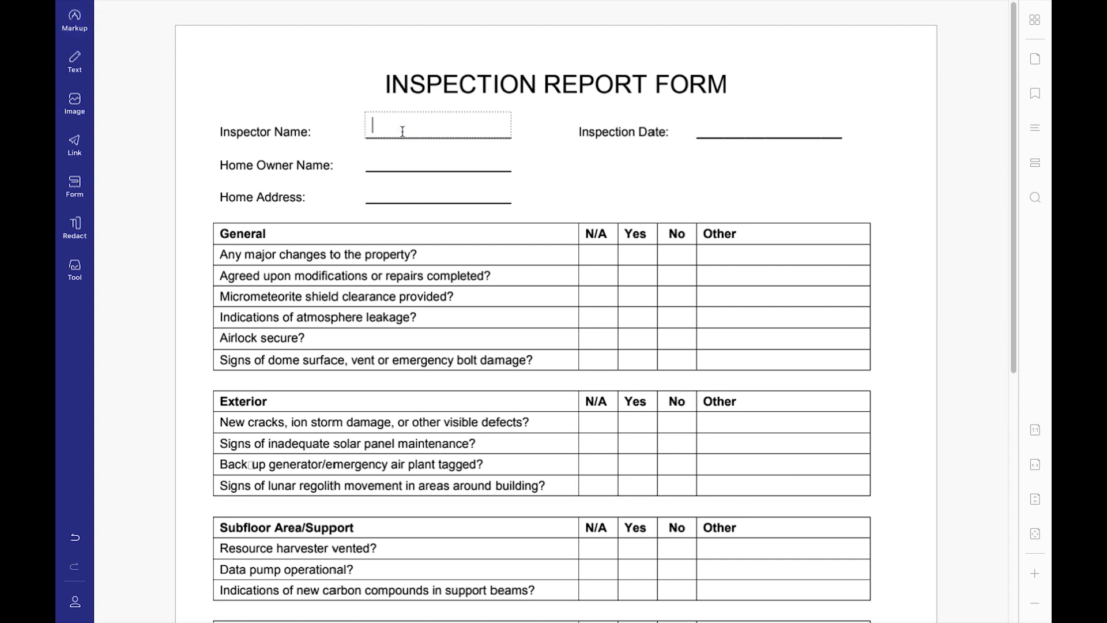
pyautogui.write('Sukesh')
# Set the Text1 field's tooltip to 'enter your name' and test it.
pyautogui.click(75, 185)
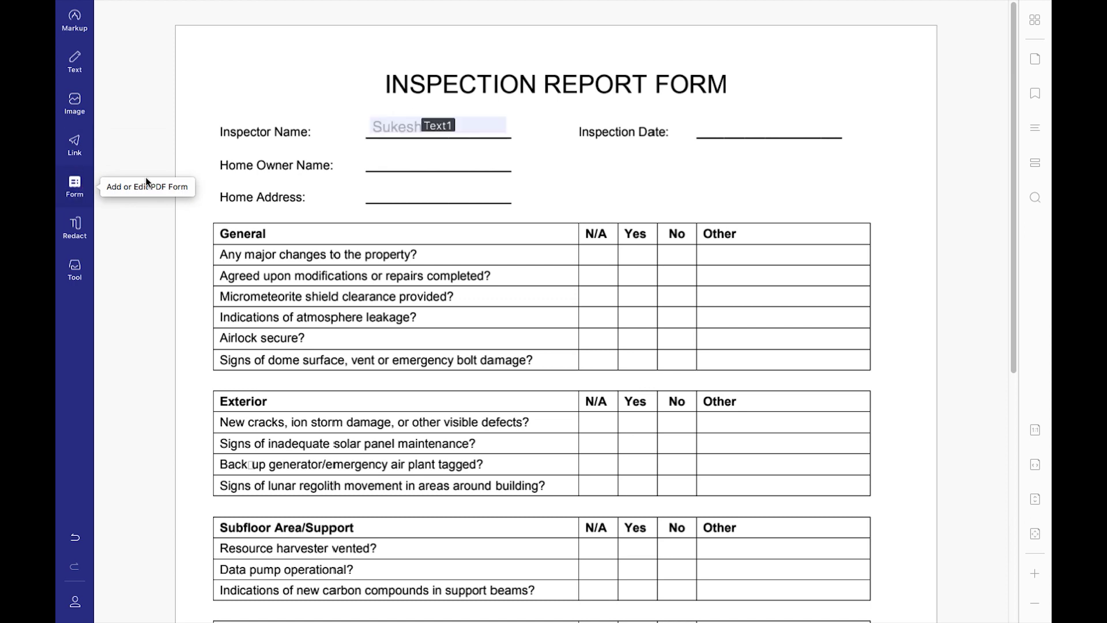
pyautogui.click(445, 125)
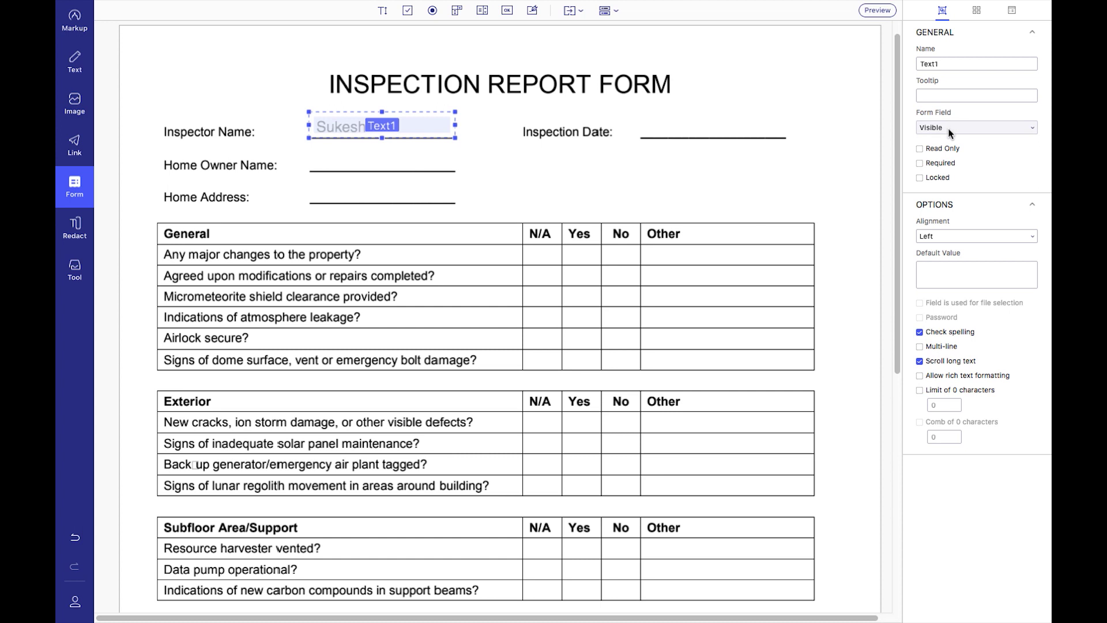
pyautogui.click(946, 96)
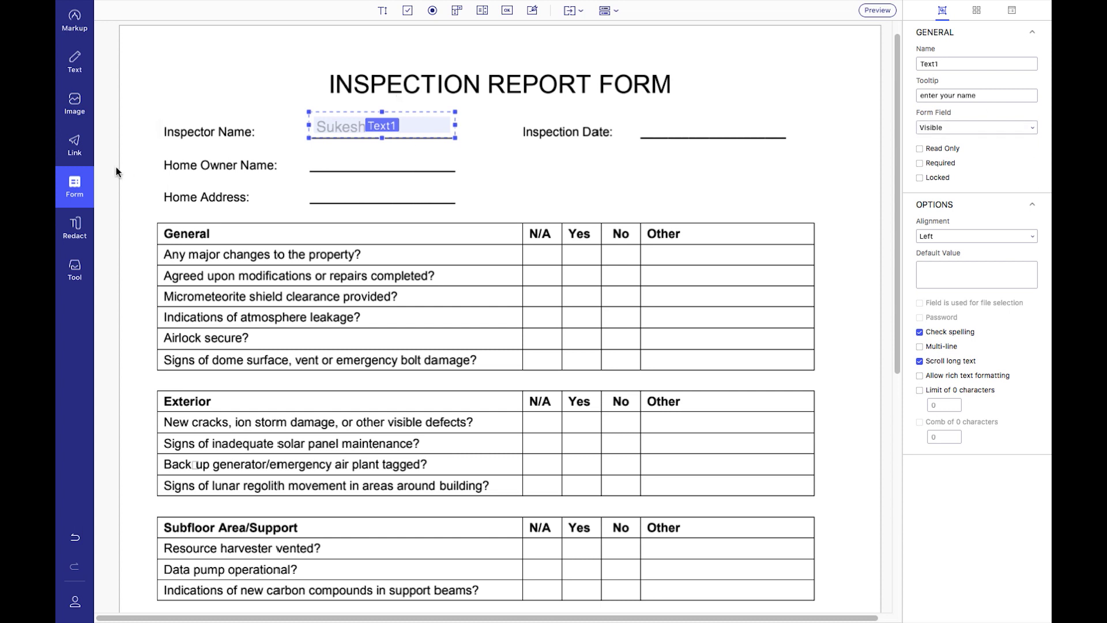
pyautogui.click(74, 185)
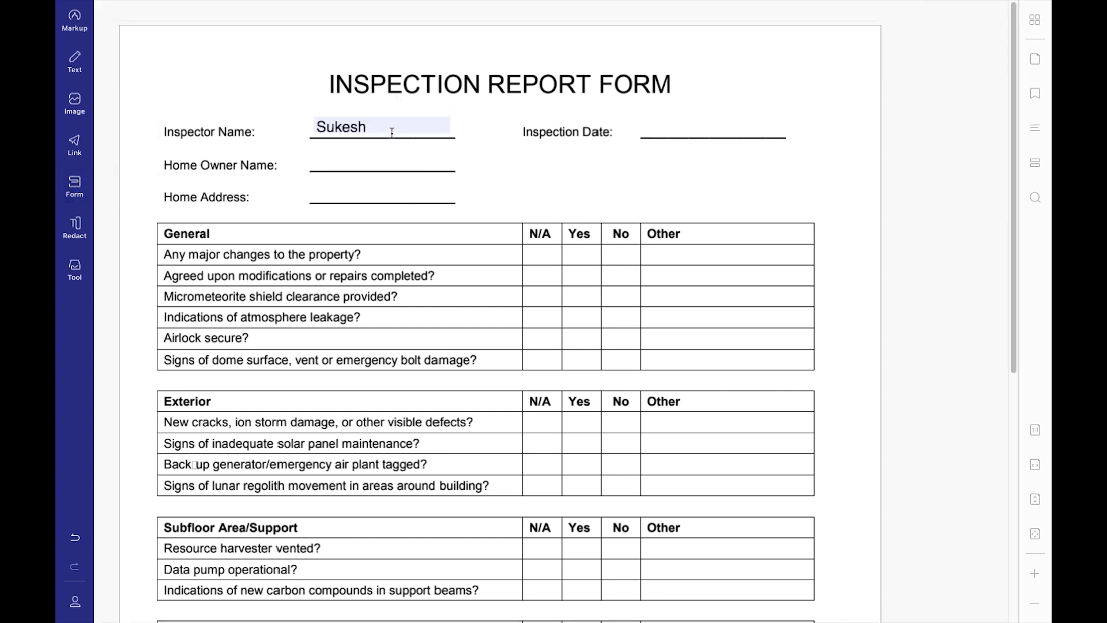
pyautogui.hotkey('ctrl', 'alt', 'f')
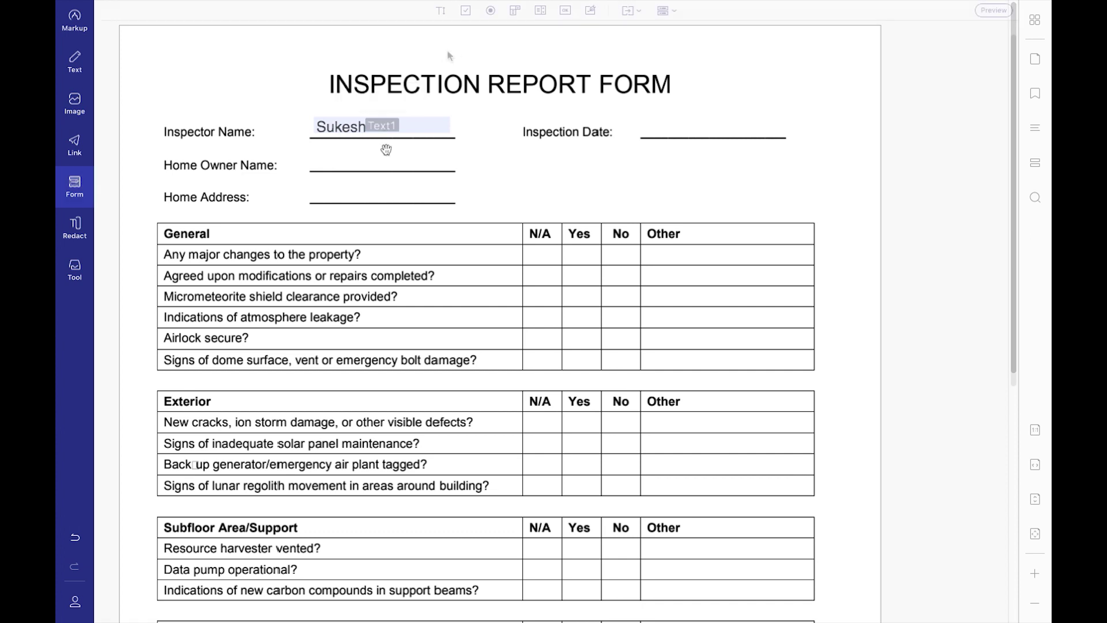
# Add a check box by Inspection Date, an N/A radio button, a dropdown and a list box.
pyautogui.click(465, 10)
pyautogui.click(490, 122)
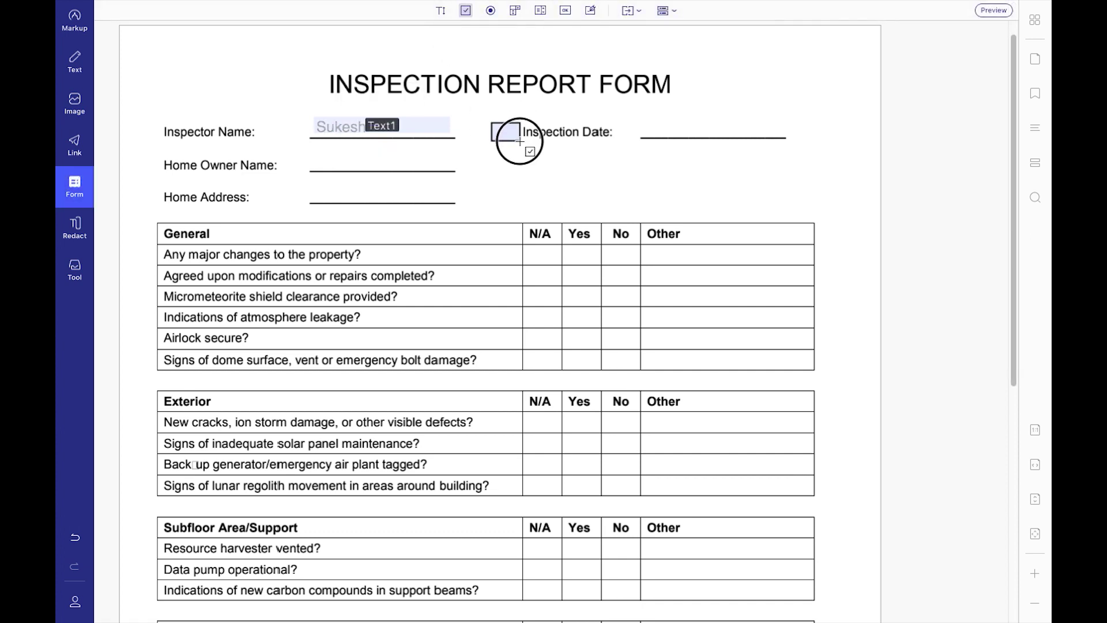
pyautogui.click(491, 10)
pyautogui.click(536, 252)
pyautogui.click(580, 280)
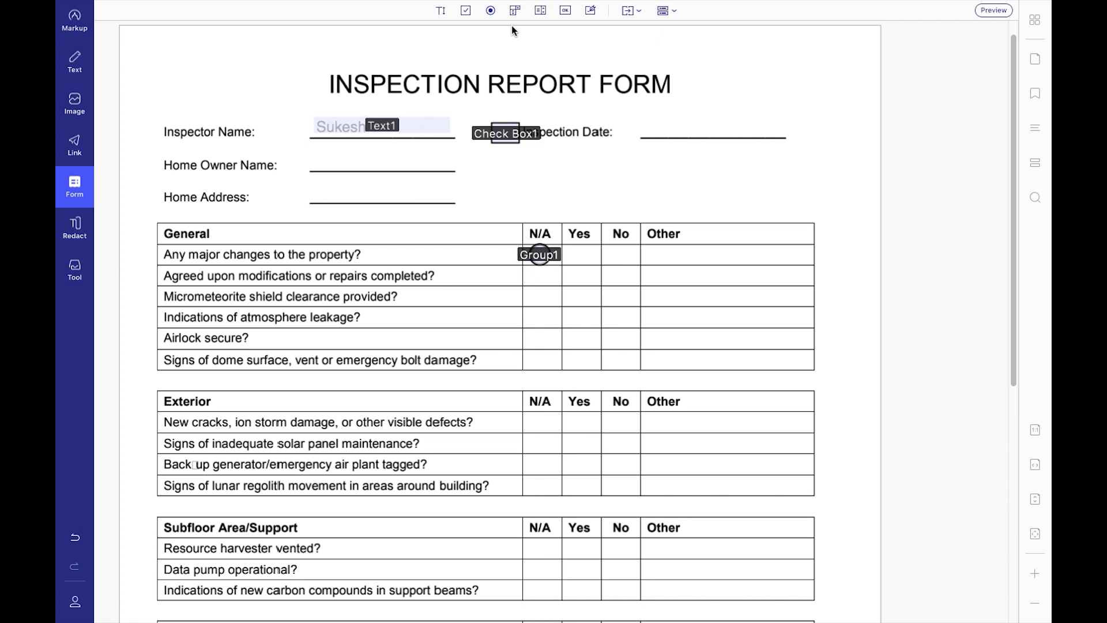
pyautogui.click(541, 10)
pyautogui.click(785, 128)
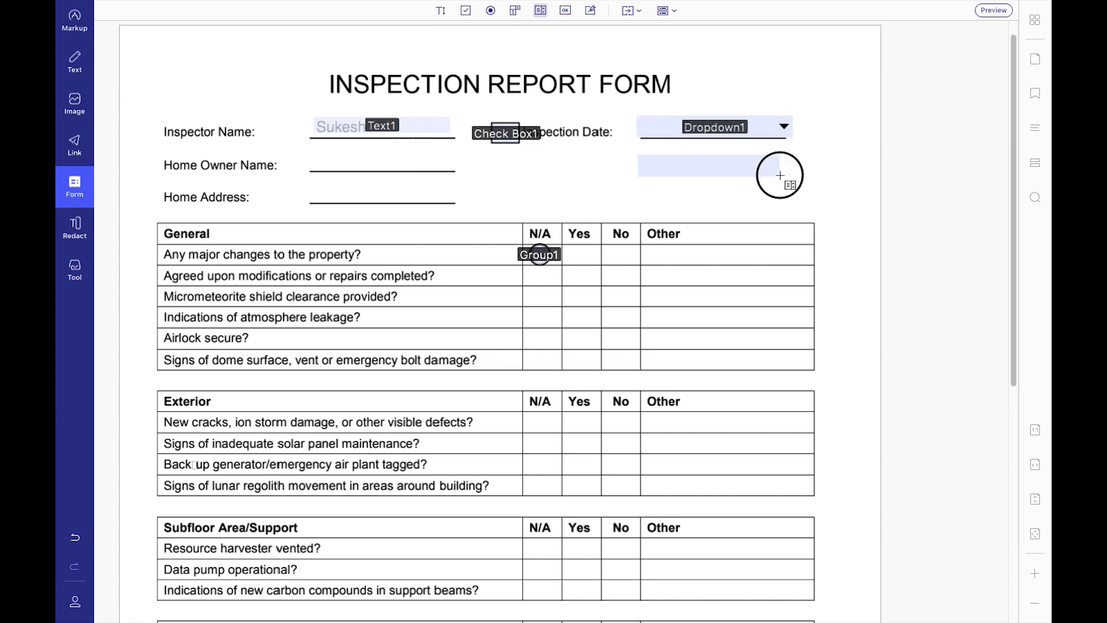
pyautogui.click(779, 175)
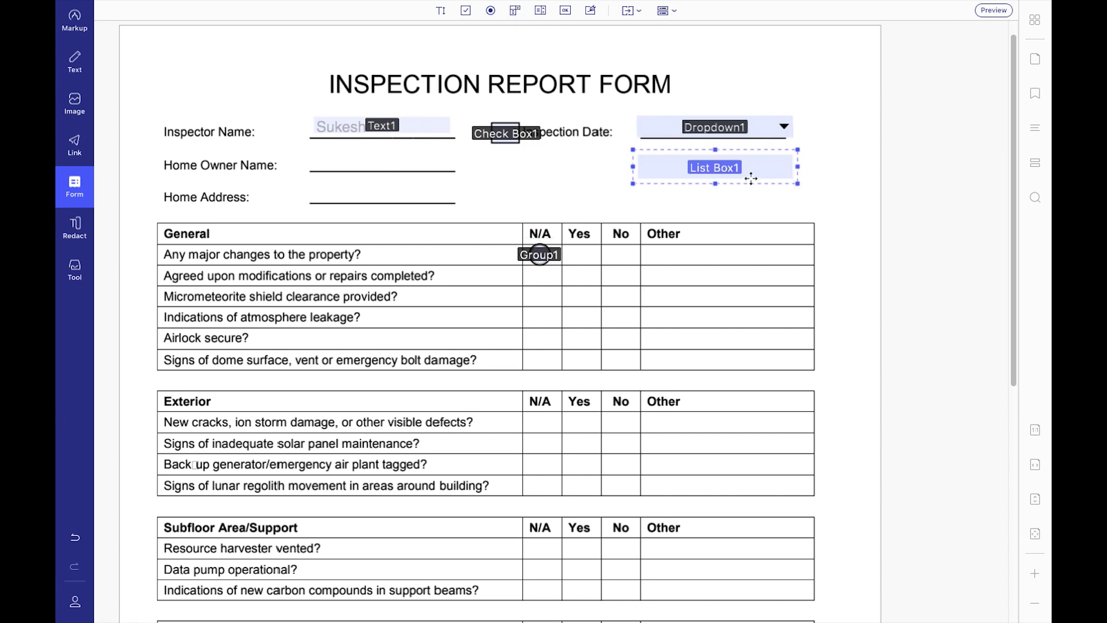
# Draw a digital signature field over the Inspection Approved line and open its signing dialog.
pyautogui.click(591, 12)
pyautogui.scroll(-7, 640, 208)
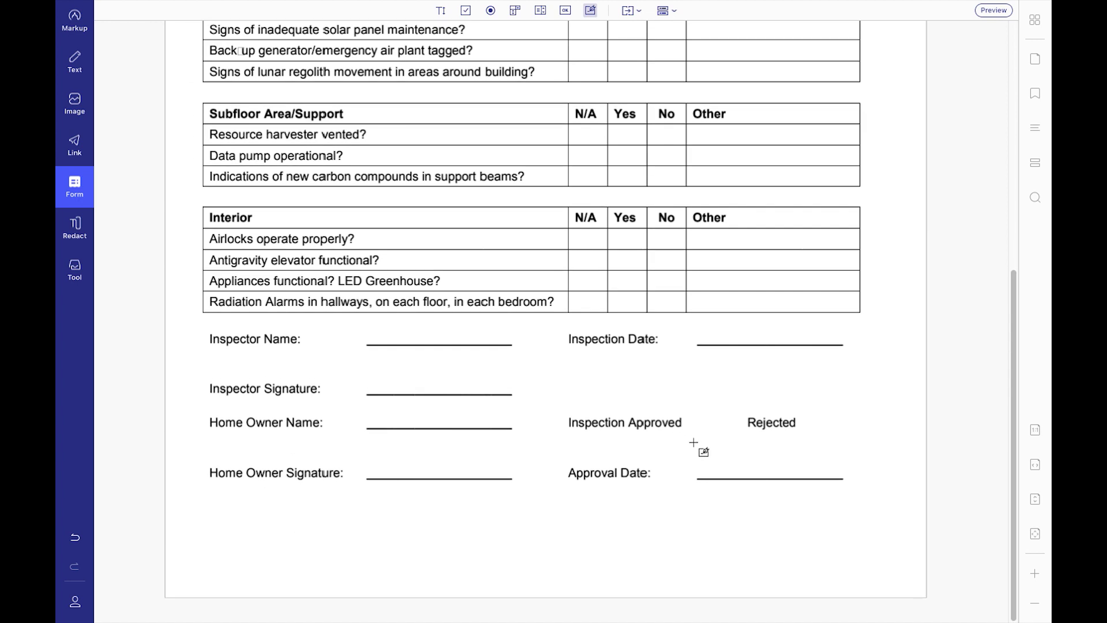
pyautogui.moveTo(588, 369); pyautogui.dragTo(818, 411)
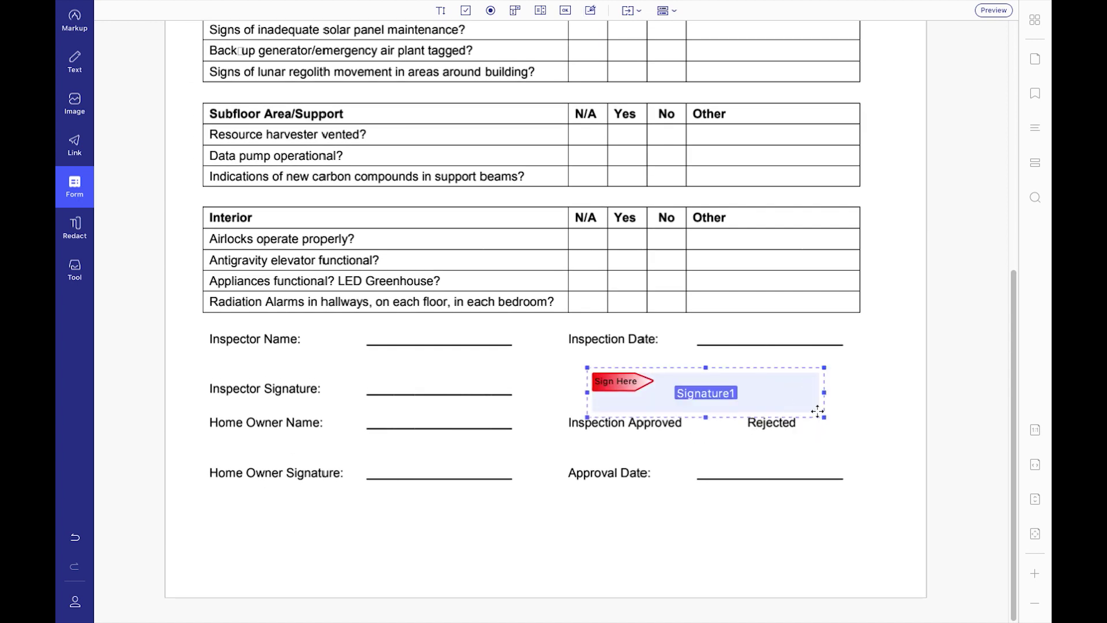
pyautogui.press('Escape')
pyautogui.click(700, 396)
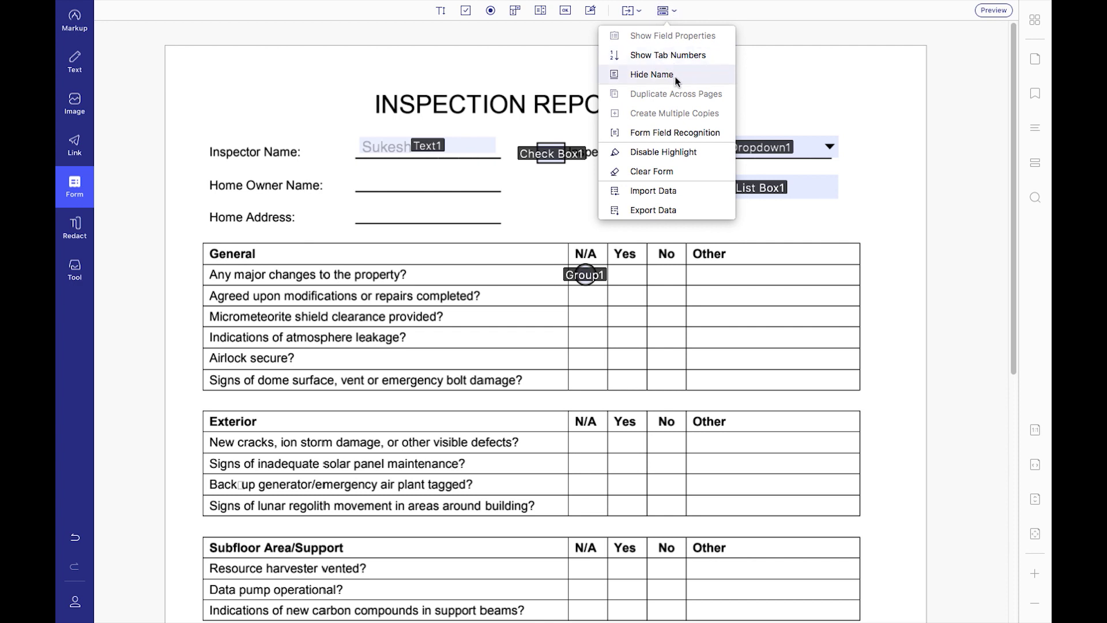
# Run Form Field Recognition across the whole inspection form, accepting the irreversible warning.
pyautogui.click(673, 133)
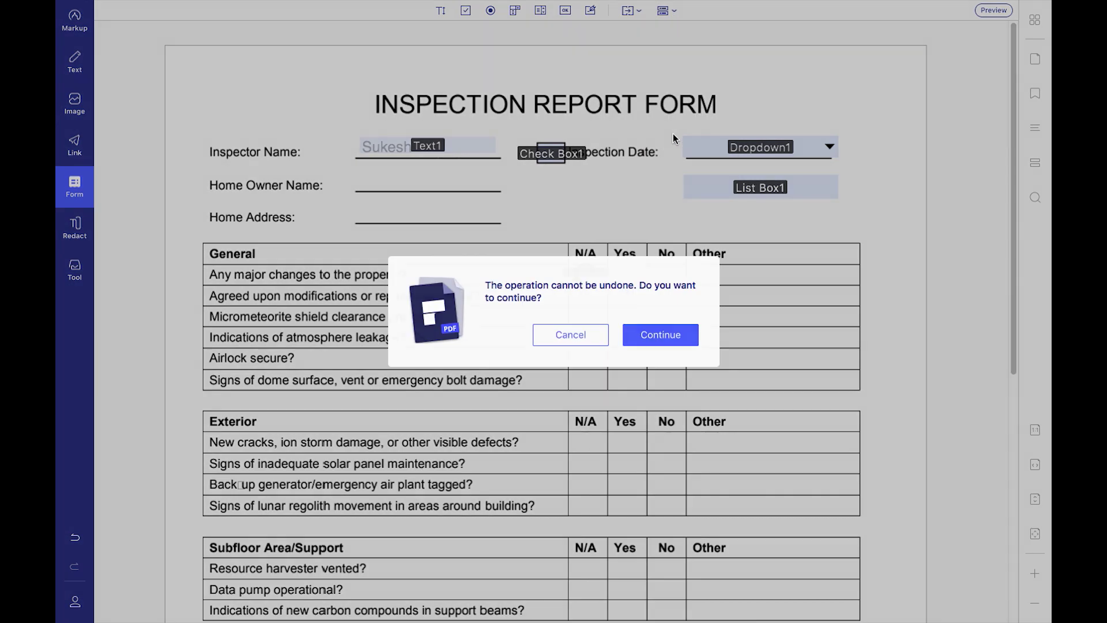
pyautogui.click(650, 333)
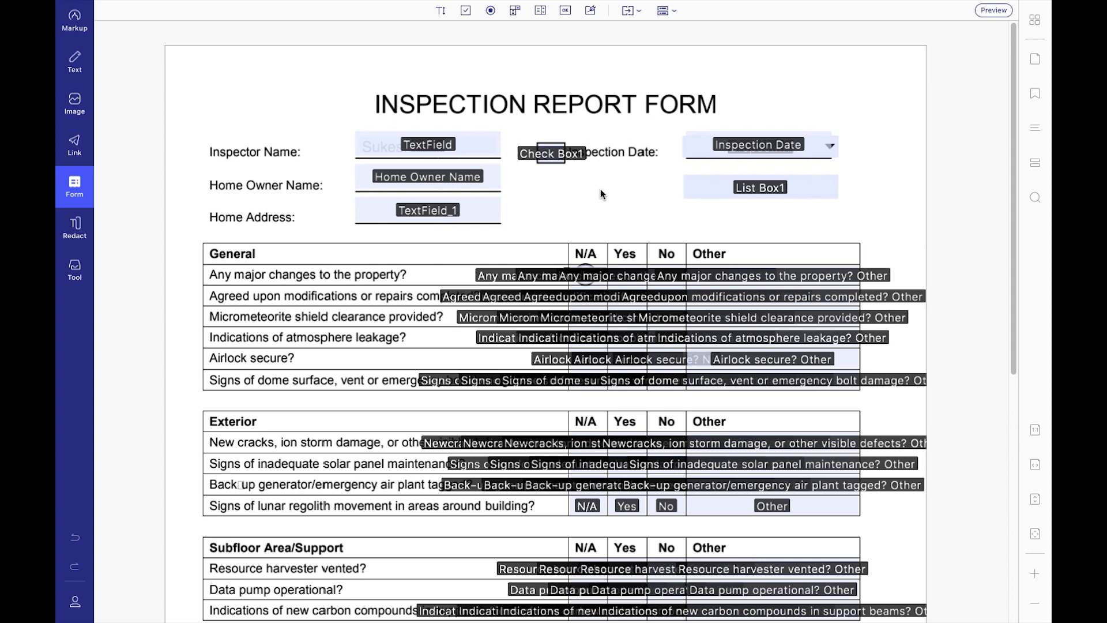
pyautogui.scroll(-5, 601, 189)
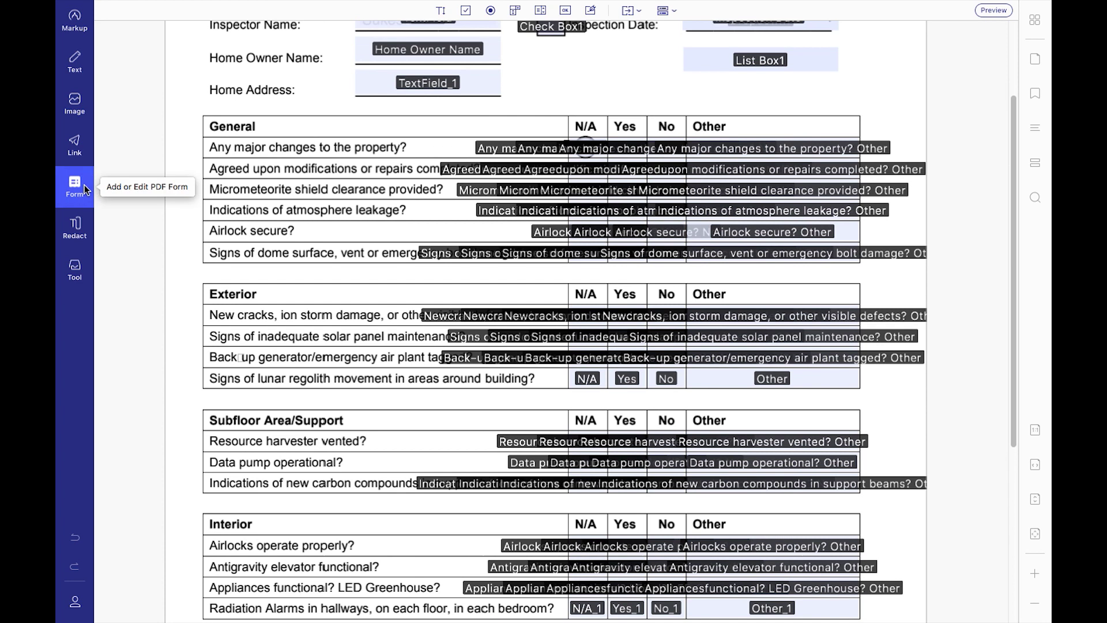
# Exit form editing and fill in the home owner's name and home address.
pyautogui.click(77, 185)
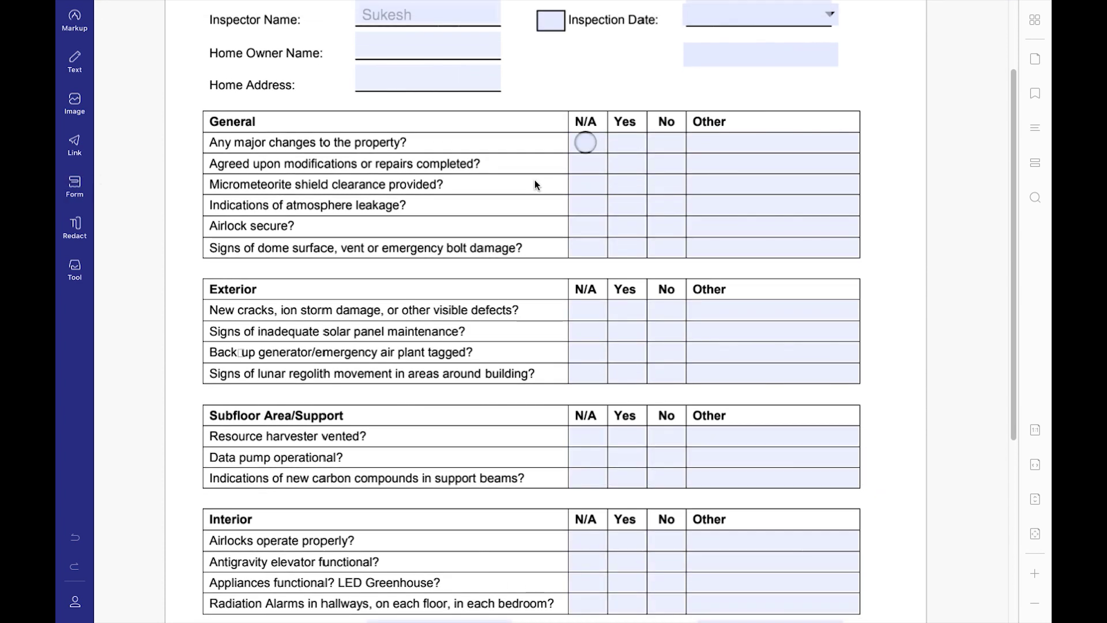
pyautogui.scroll(2, 533, 180)
pyautogui.click(386, 100)
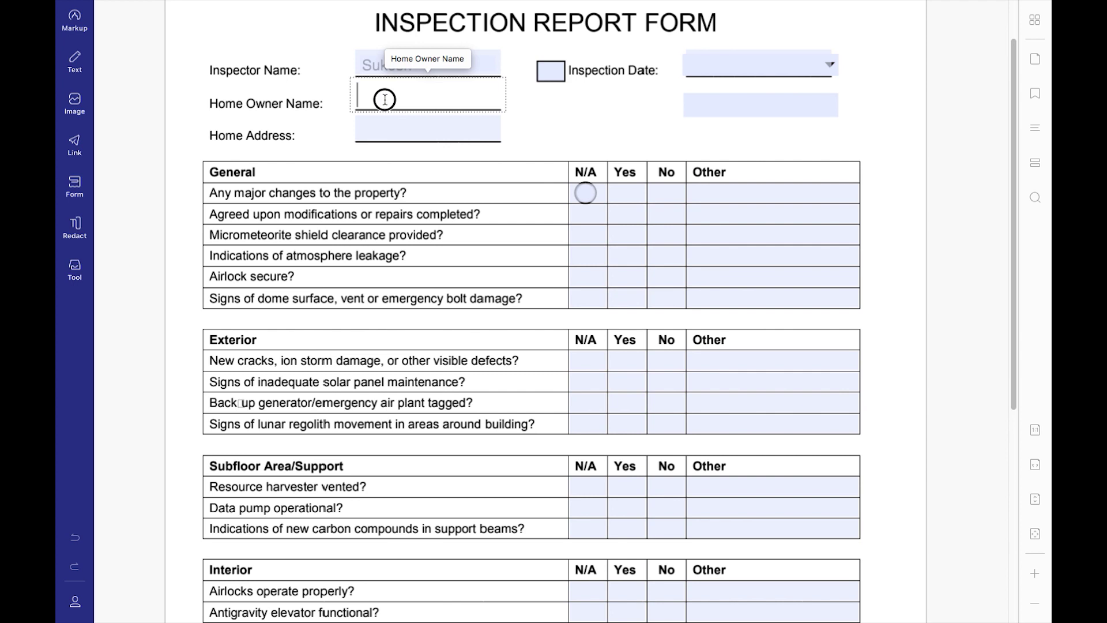
pyautogui.write('Banik')
pyautogui.click(407, 132)
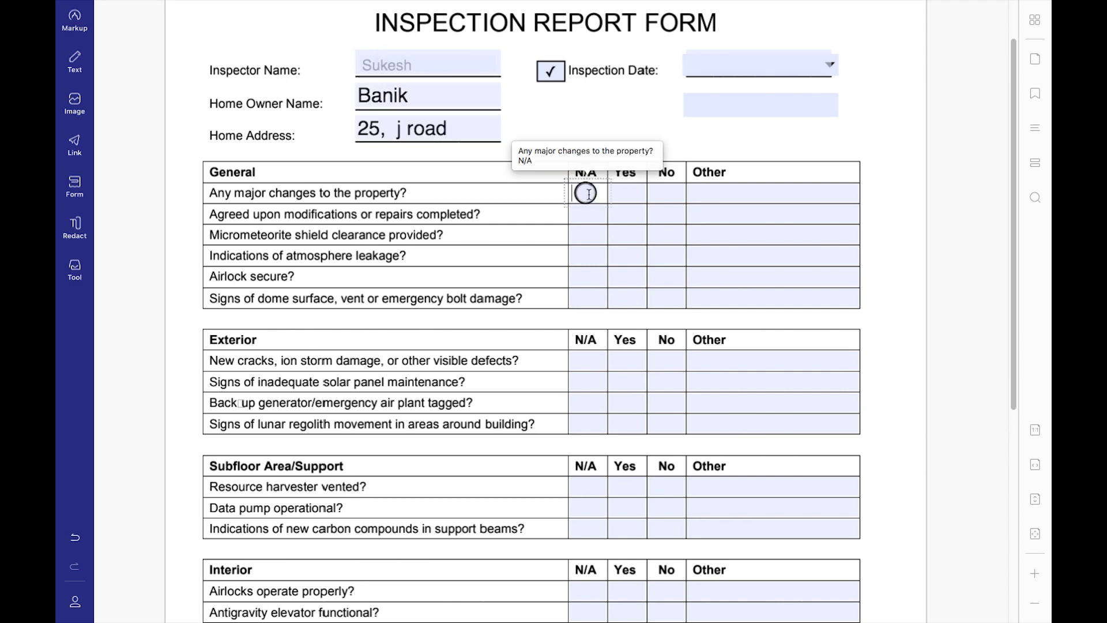
# Click into the first Exterior N/A field, then the Approval Date field.
pyautogui.scroll(-1, 588, 199)
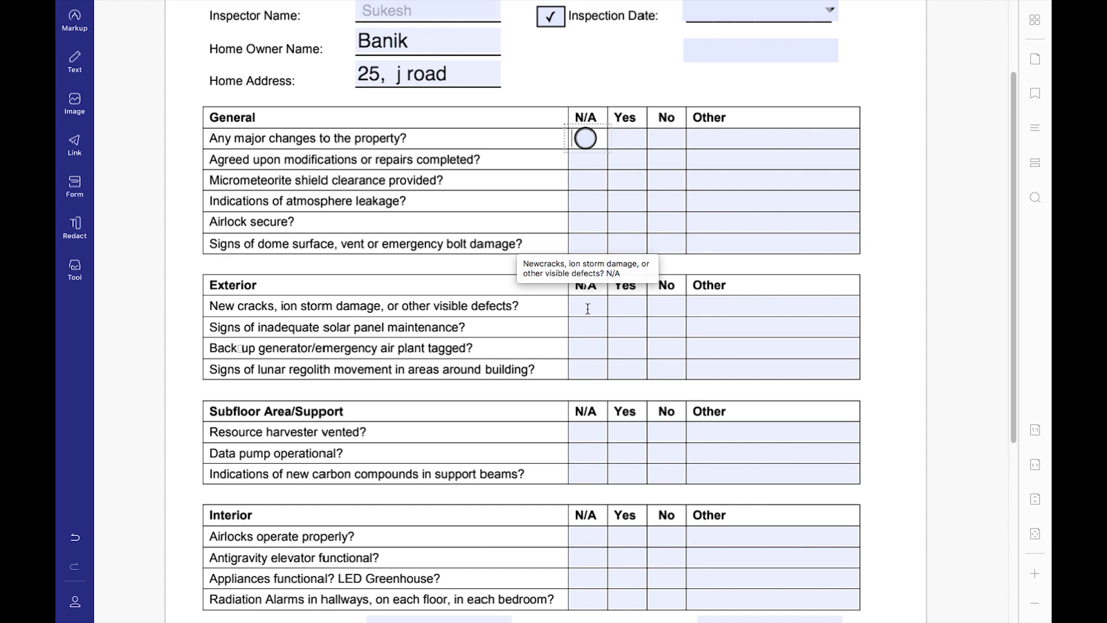
pyautogui.click(588, 310)
pyautogui.scroll(-6, 587, 310)
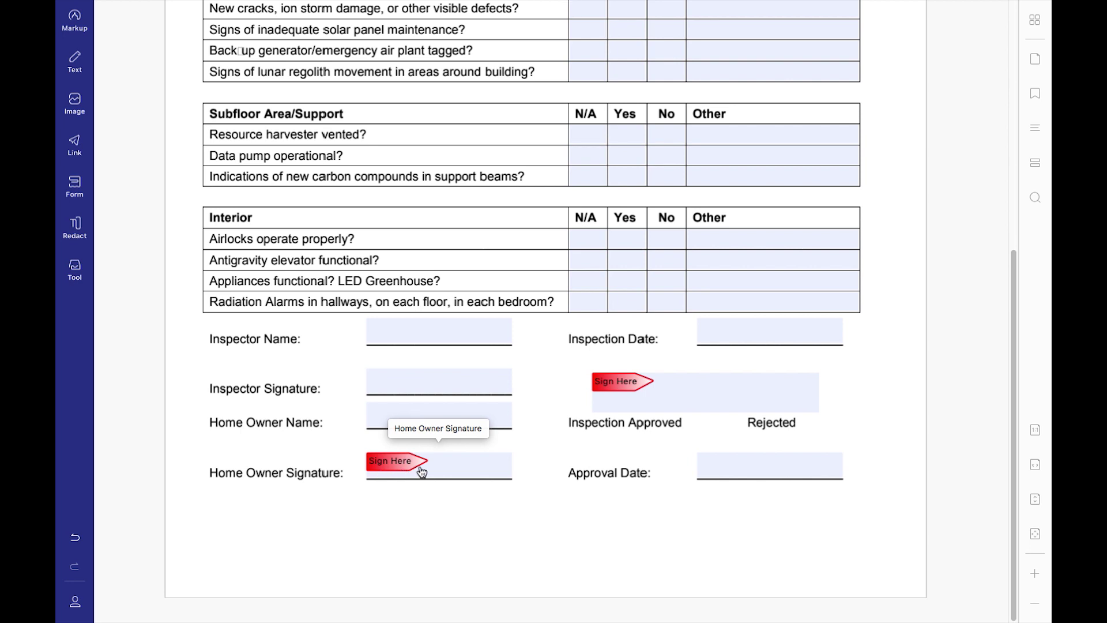
pyautogui.click(722, 471)
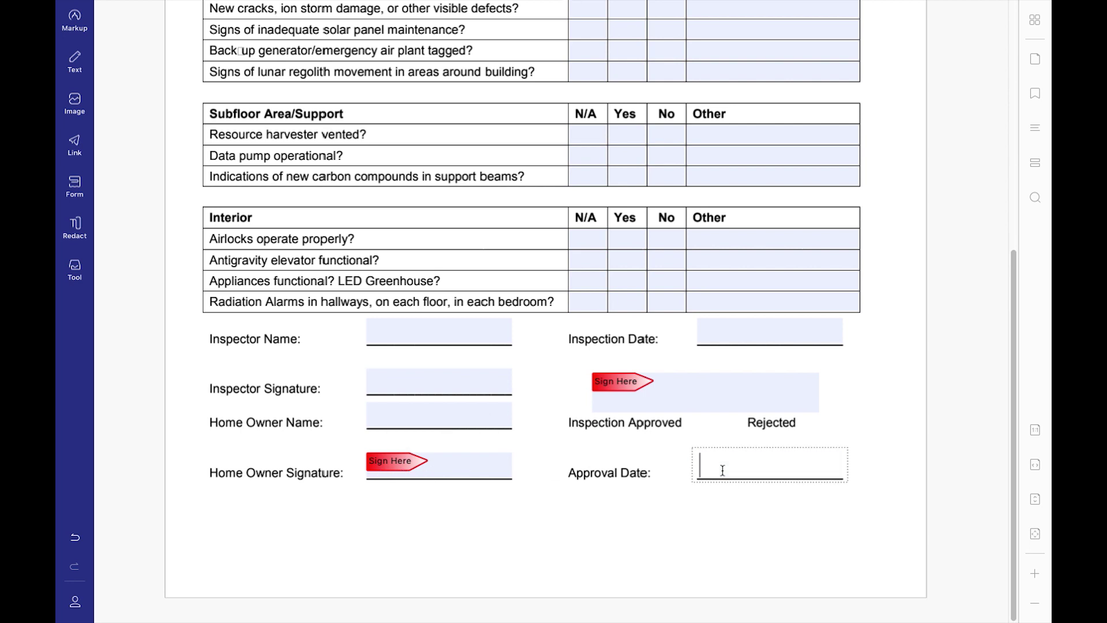
pyautogui.scroll(-10, 437, 248)
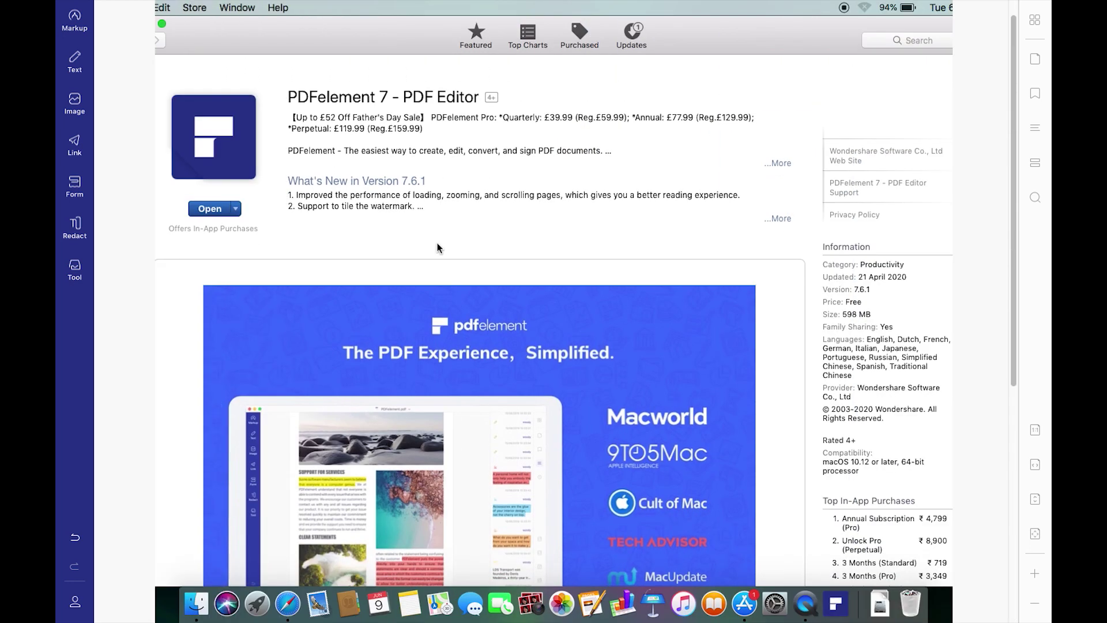
pyautogui.scroll(-10, 437, 243)
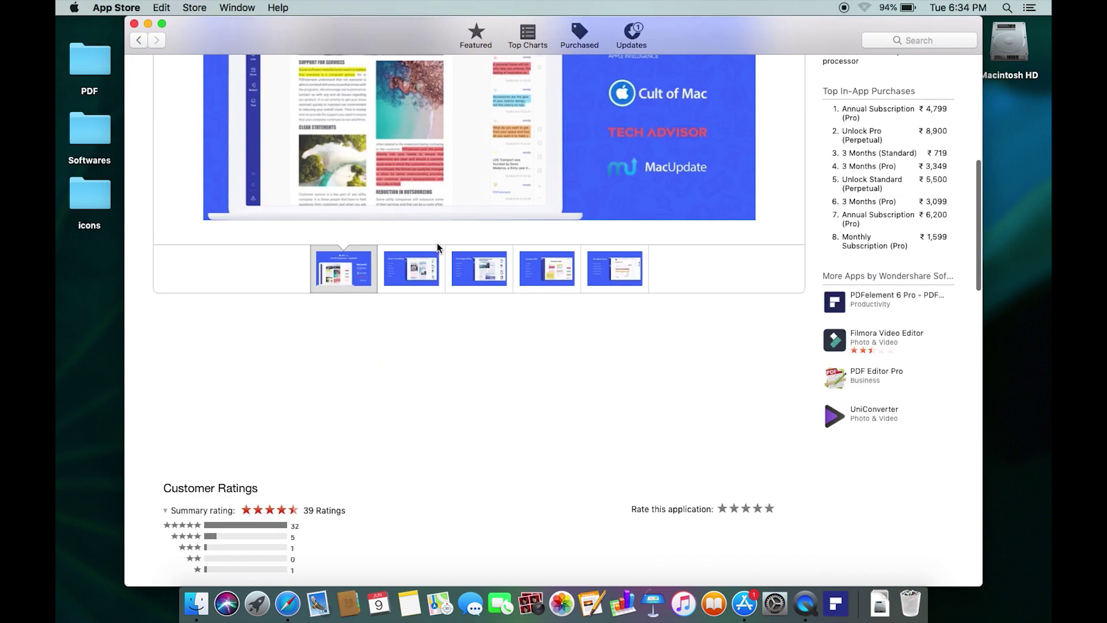
pyautogui.scroll(15, 438, 233)
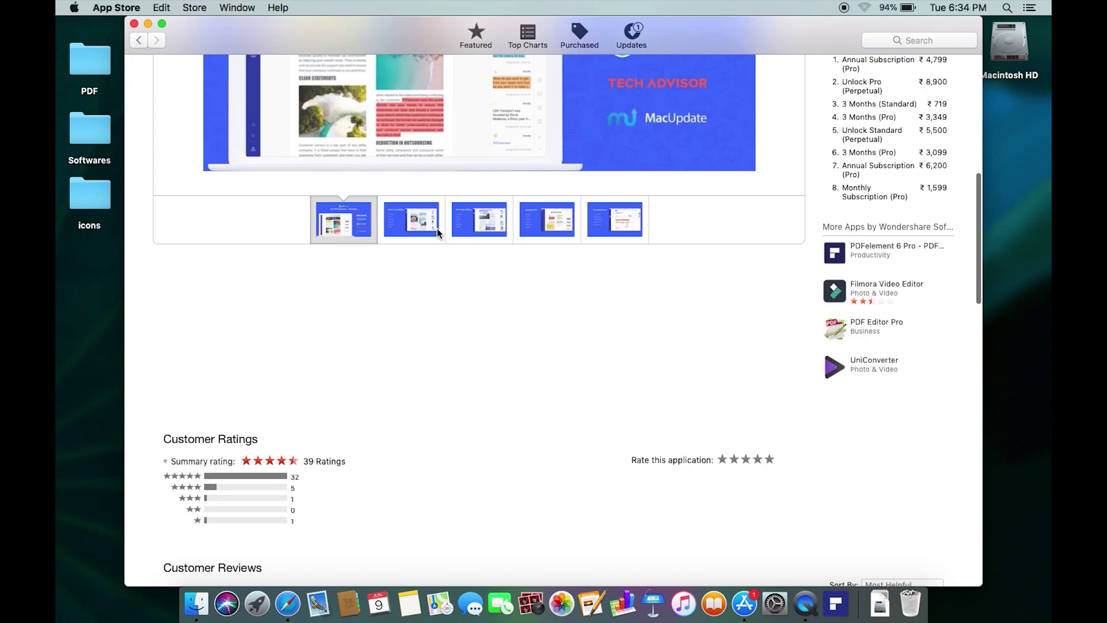
pyautogui.scroll(-1, 437, 233)
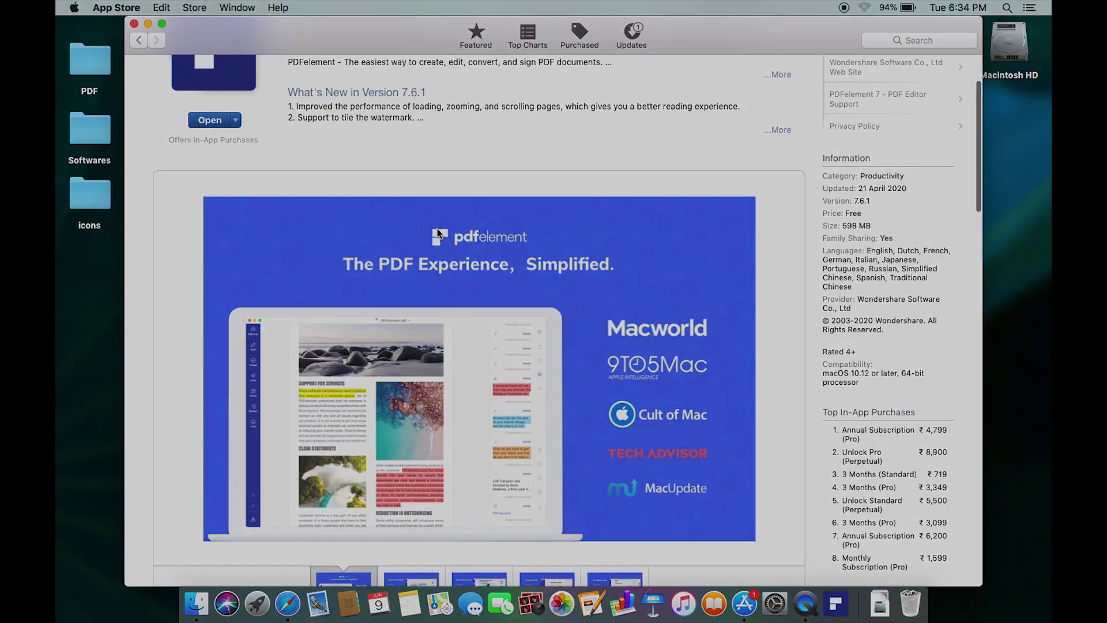